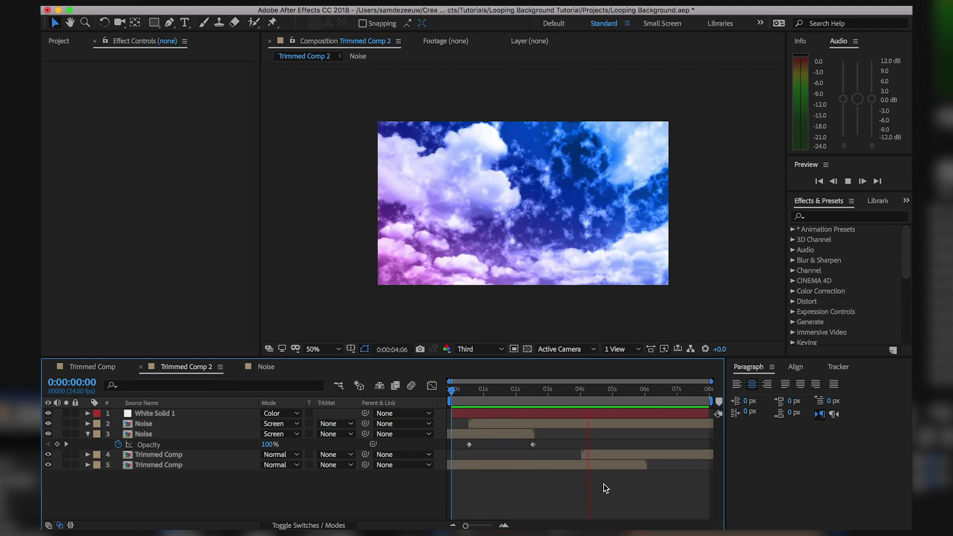
- Stop the preview of Trimmed Comp 2 and scrub from about 4 to 5.5 seconds to view the cloud transition
{"action": "key", "text": "space"}
{"action": "left_click", "coordinate": [583, 394]}
{"action": "left_click_drag", "start_coordinate": [589, 395], "coordinate": [628, 397]}
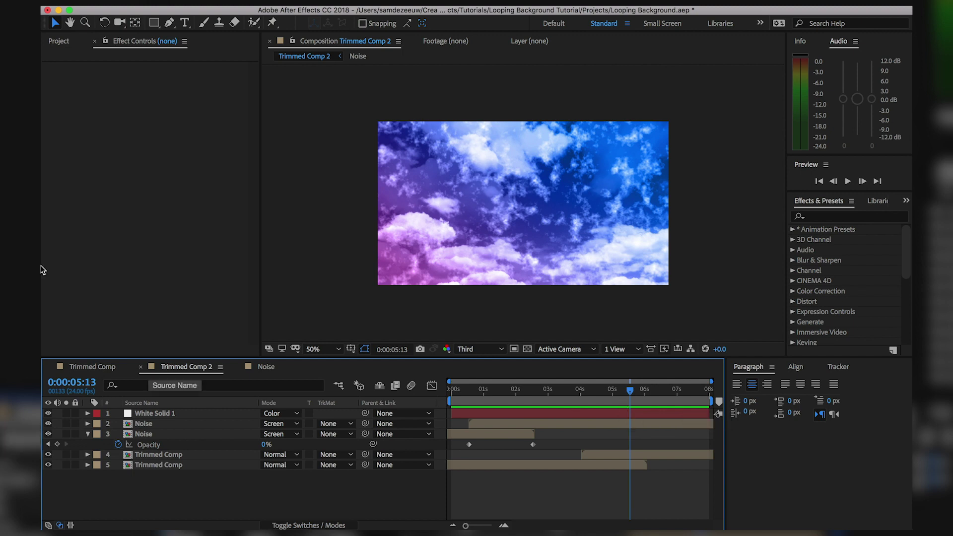
- Open the Blue_Sky_and_Clouds_Timelapse footage from the project and scrub through its whole length
{"action": "left_click", "coordinate": [59, 41]}
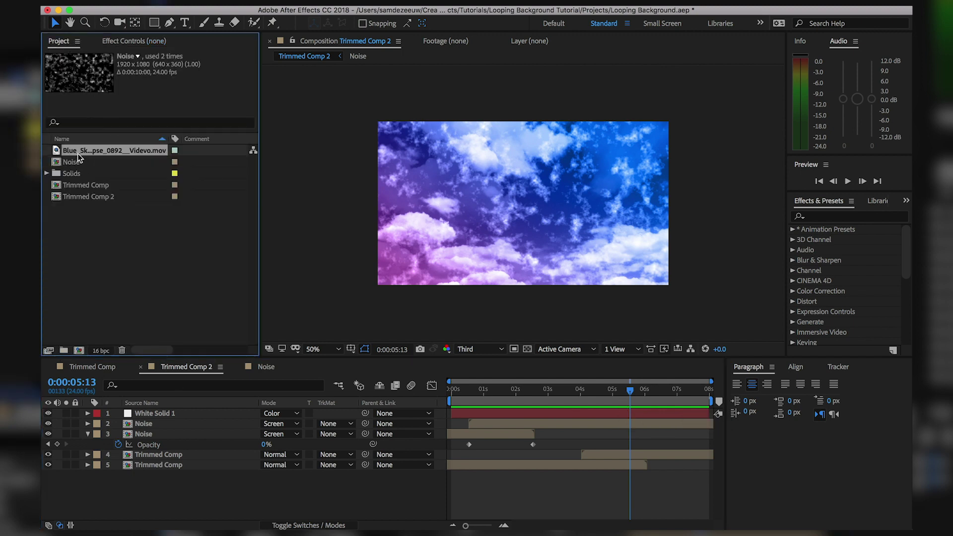
{"action": "double_click", "coordinate": [77, 153]}
{"action": "left_click_drag", "start_coordinate": [403, 321], "coordinate": [777, 327]}
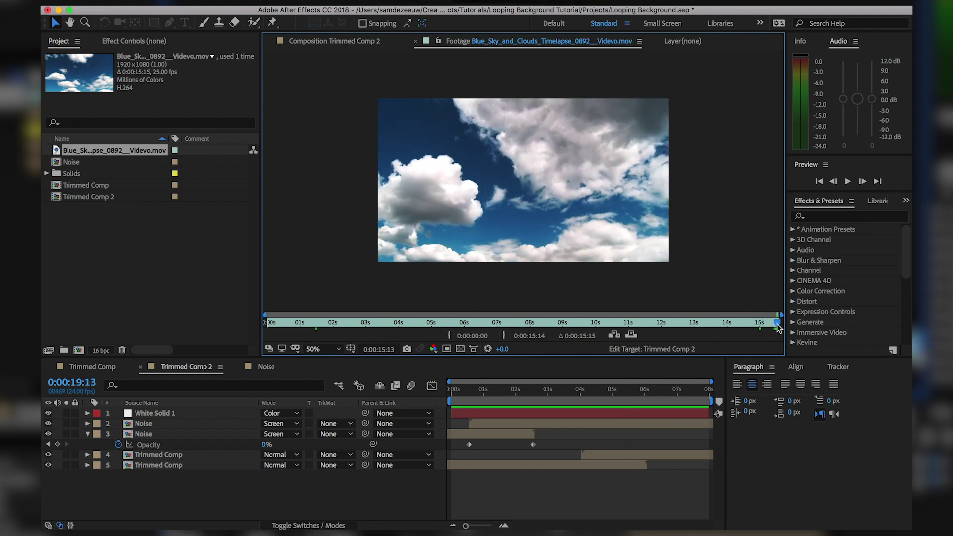
{"action": "left_click", "coordinate": [276, 325]}
- Examine Trimmed Comp 2 at 4 seconds, its last and first frames and the 6-second mark, and play back the loop
{"action": "left_click", "coordinate": [574, 390]}
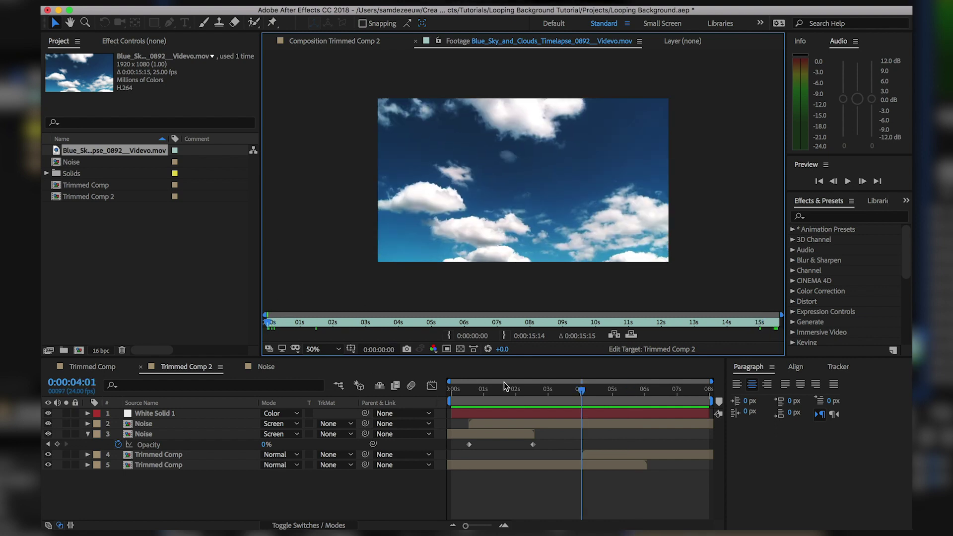
{"action": "left_click_drag", "start_coordinate": [575, 394], "coordinate": [581, 413]}
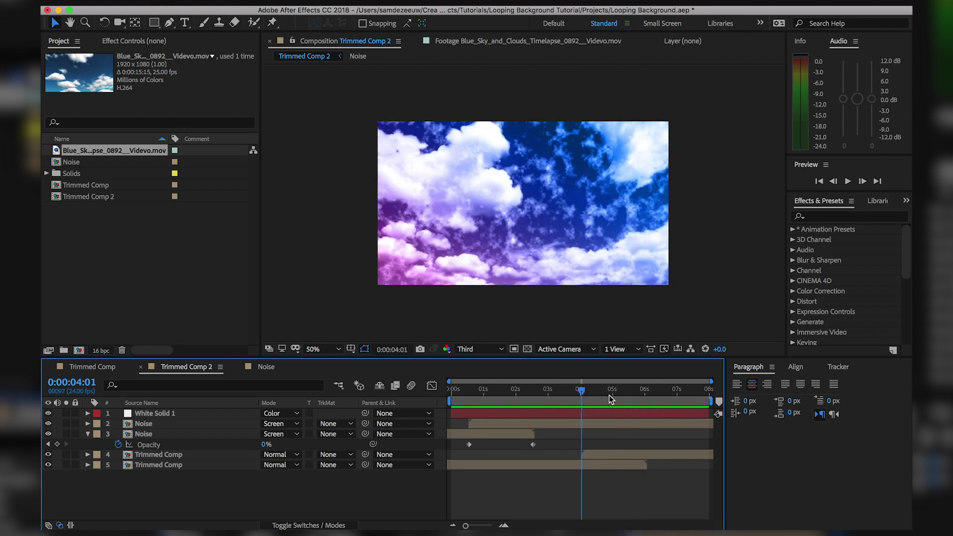
{"action": "left_click", "coordinate": [709, 394]}
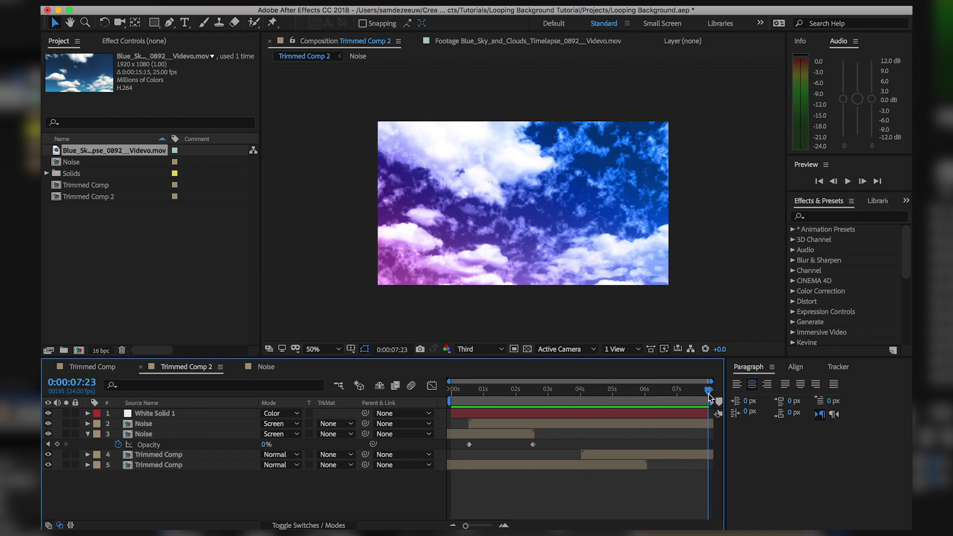
{"action": "left_click", "coordinate": [451, 394]}
{"action": "left_click", "coordinate": [645, 395]}
{"action": "key", "text": "space"}
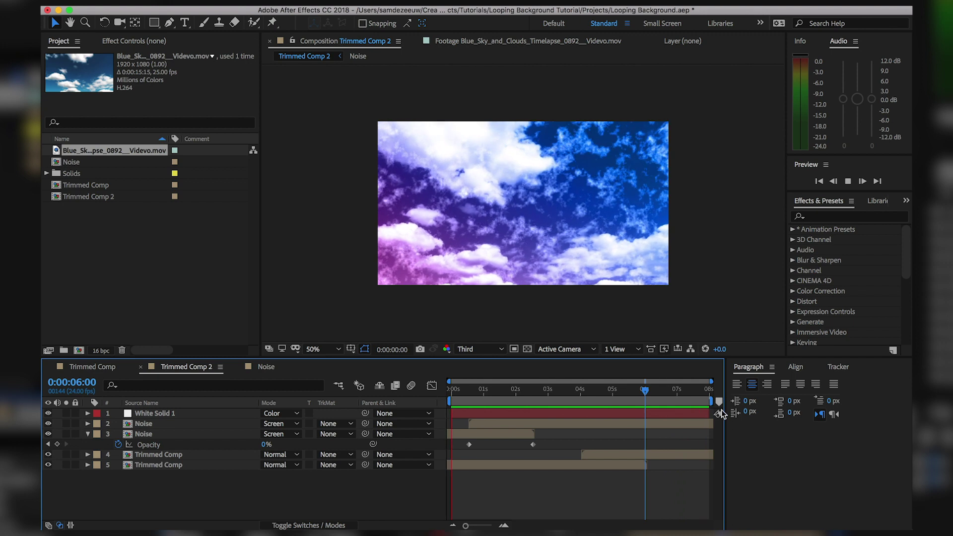
{"action": "key", "text": "space"}
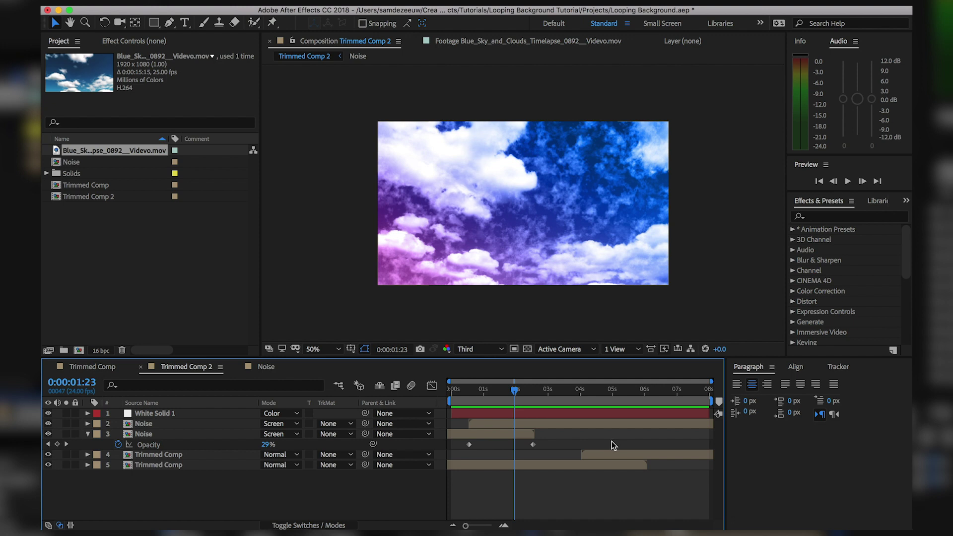
- Hide White Solid 1 and both Noise layers to view the plain clouds, and show both Noise layers again
{"action": "left_click", "coordinate": [577, 464]}
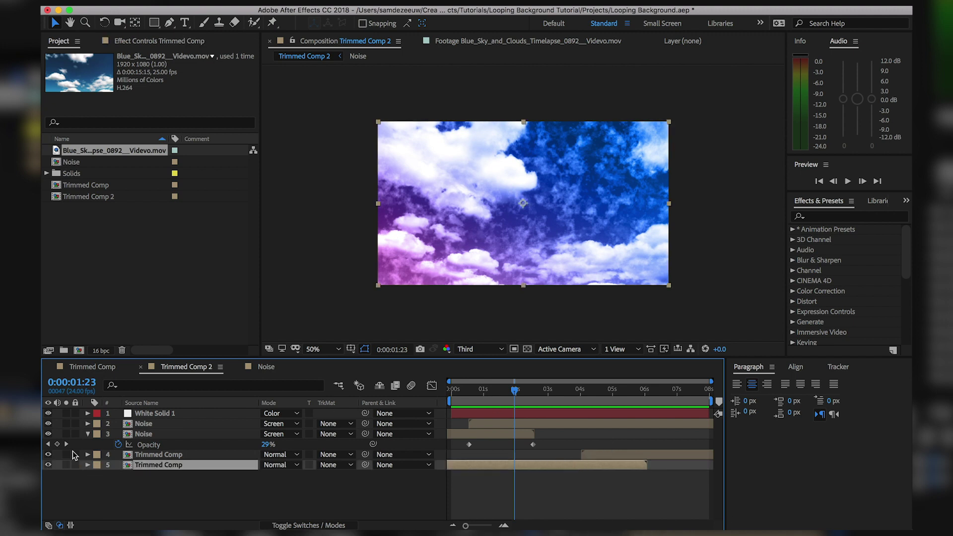
{"action": "left_click_drag", "start_coordinate": [48, 434], "coordinate": [48, 413]}
{"action": "left_click_drag", "start_coordinate": [535, 395], "coordinate": [419, 410]}
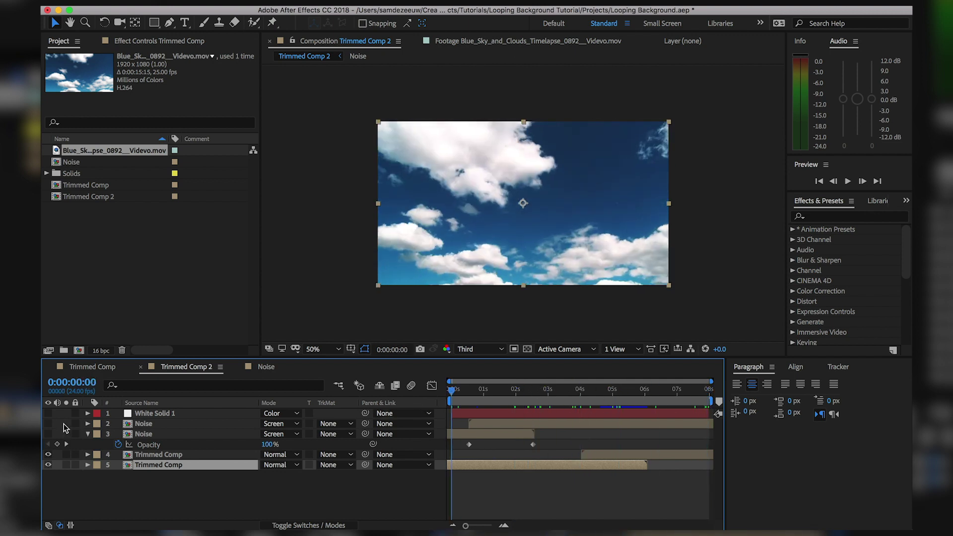
{"action": "left_click_drag", "start_coordinate": [49, 433], "coordinate": [49, 424]}
{"action": "left_click_drag", "start_coordinate": [466, 391], "coordinate": [411, 413]}
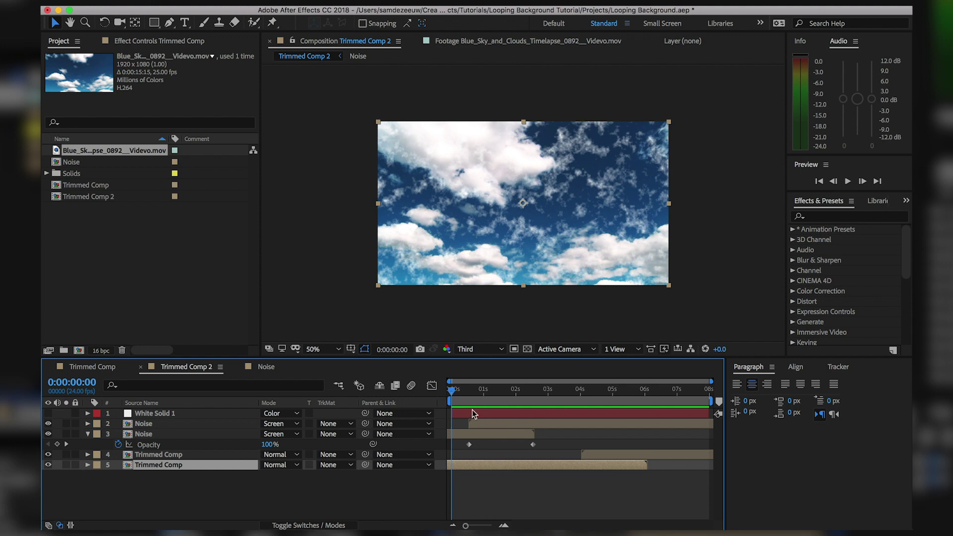
- Create an HDTV 1080 24 composition named Looping Video and add the Blue_Sky_and_Clouds_Timelapse footage to it
{"action": "left_click", "coordinate": [87, 231]}
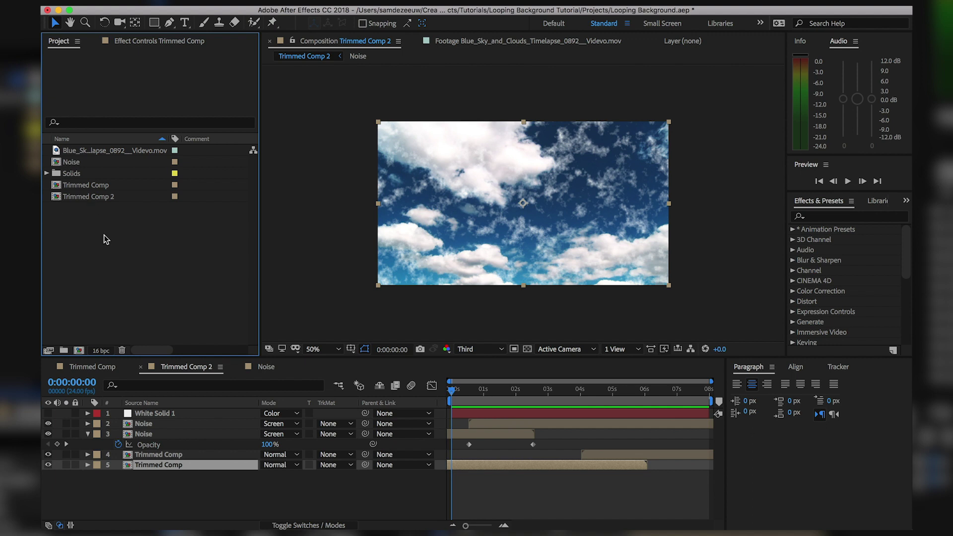
{"action": "left_click", "coordinate": [79, 351]}
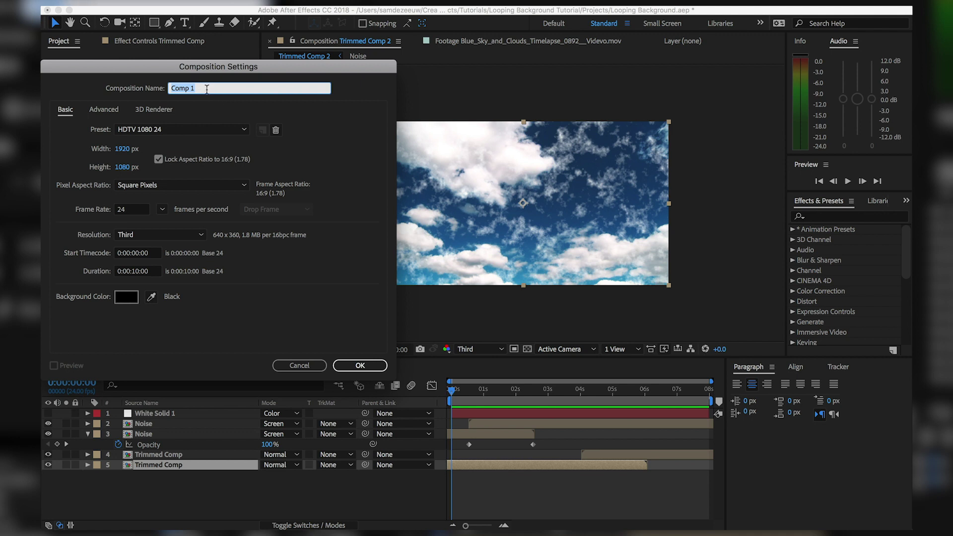
{"action": "type", "text": "Lo"}
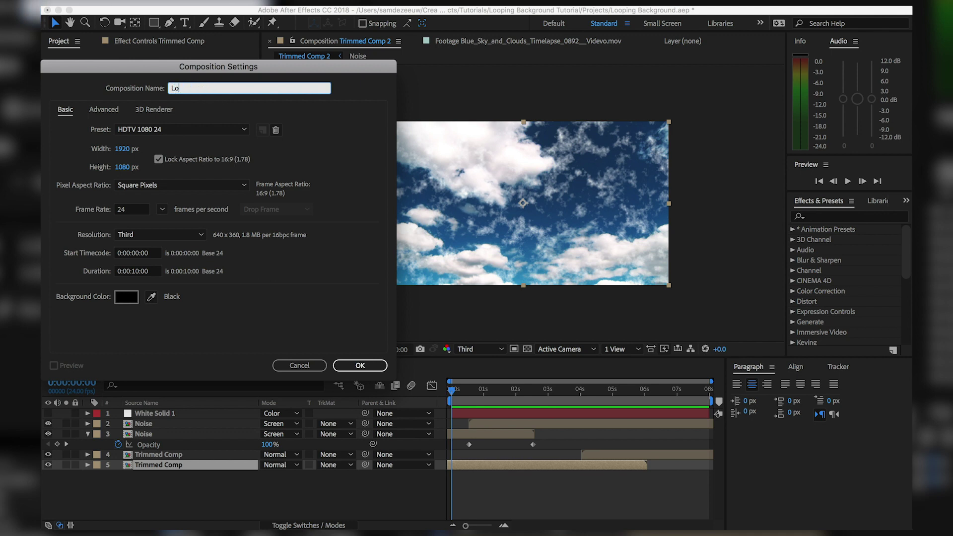
{"action": "type", "text": "oping Video"}
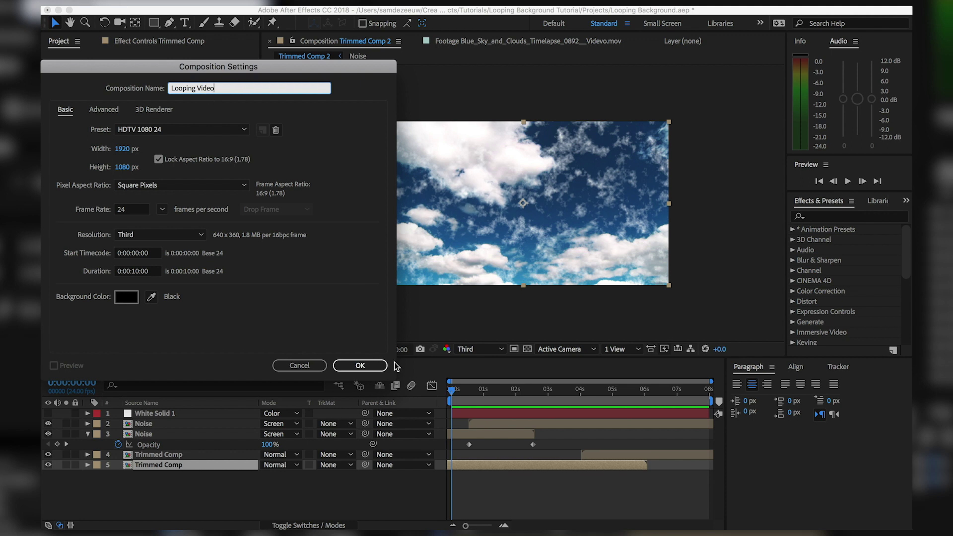
{"action": "left_click", "coordinate": [361, 366]}
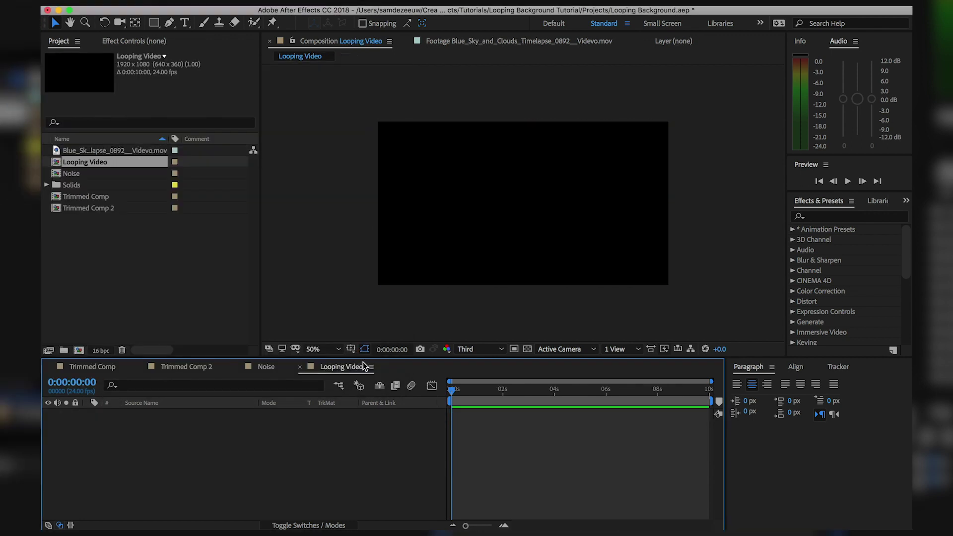
{"action": "left_click", "coordinate": [139, 150]}
{"action": "left_click_drag", "start_coordinate": [135, 151], "coordinate": [189, 430]}
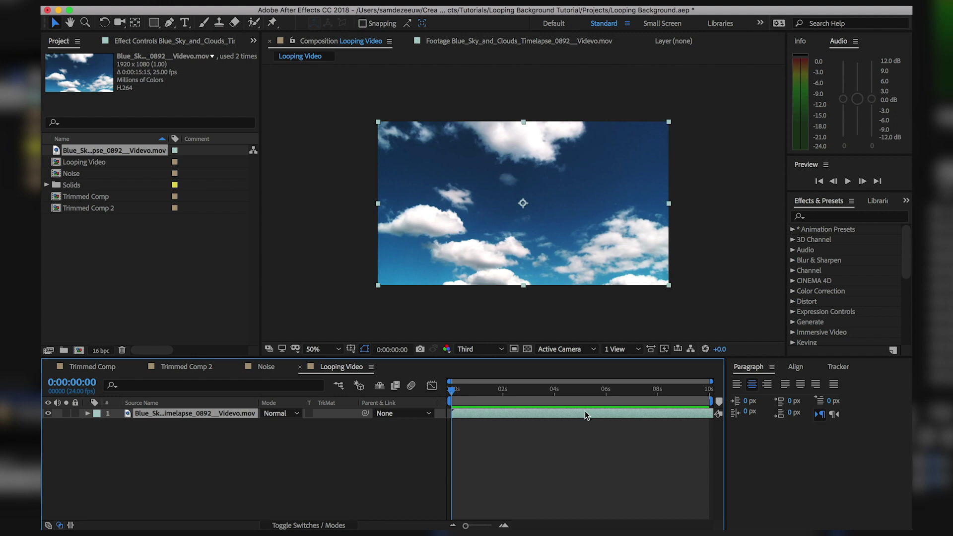
- In Trimmed Comp 2, reveal the upper Trimmed Comp layer's opacity keyframes and examine the length of its dissolve from about 4 to 6 seconds
{"action": "left_click", "coordinate": [177, 370]}
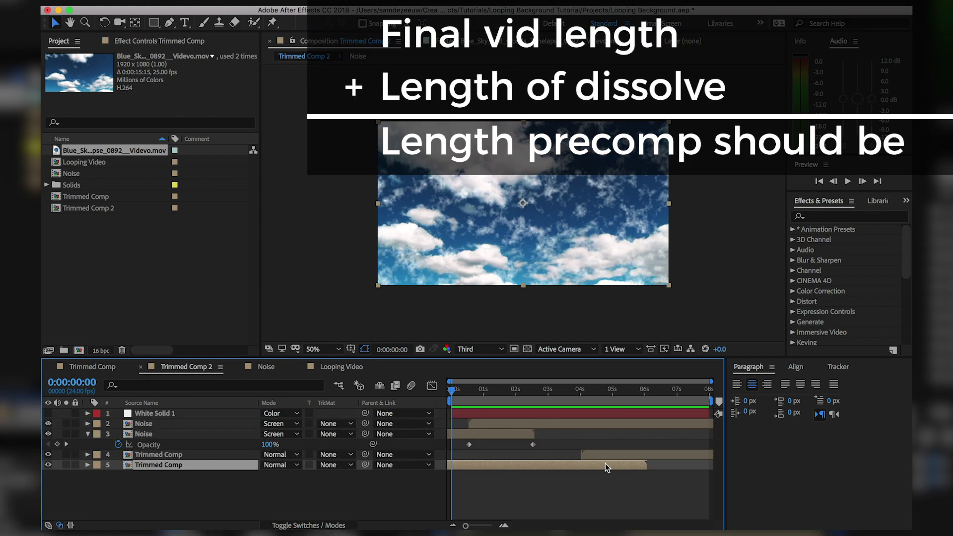
{"action": "left_click", "coordinate": [633, 460], "text": "super"}
{"action": "left_click", "coordinate": [690, 391]}
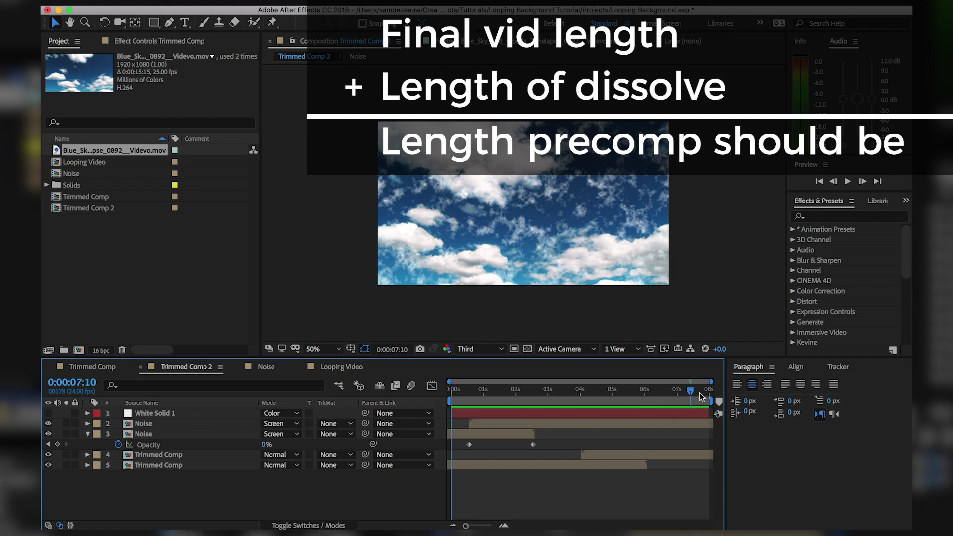
{"action": "mouse_move", "coordinate": [698, 392]}
{"action": "left_mouse_down"}
{"action": "mouse_move", "coordinate": [709, 392]}
{"action": "mouse_move", "coordinate": [597, 392]}
{"action": "mouse_move", "coordinate": [692, 392]}
{"action": "left_mouse_up"}
{"action": "left_click", "coordinate": [615, 460]}
{"action": "left_click", "coordinate": [612, 459]}
{"action": "key", "text": "t"}
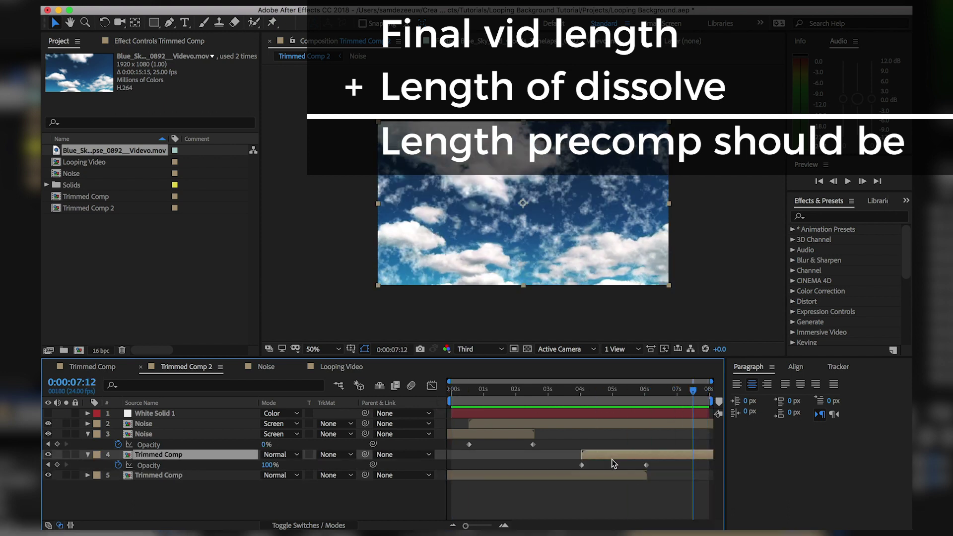
{"action": "left_click", "coordinate": [580, 393]}
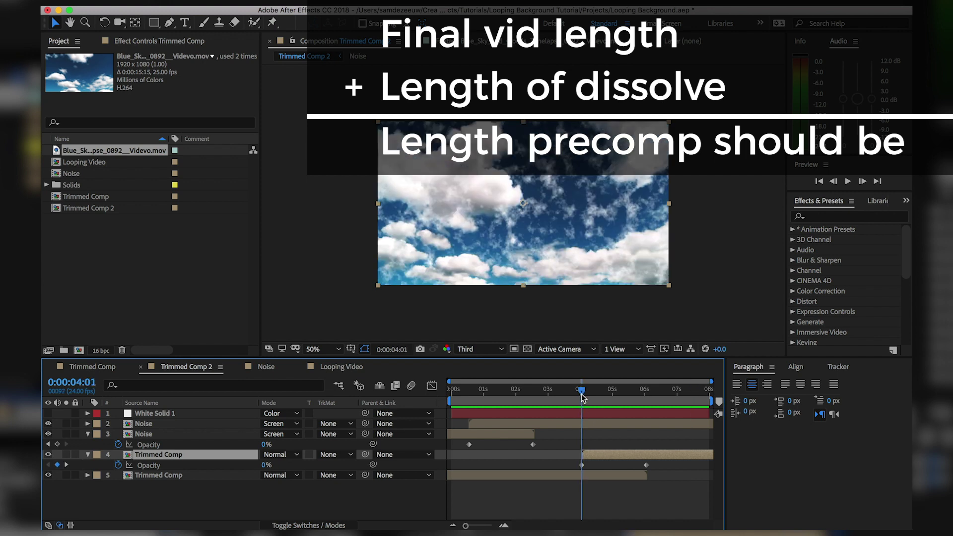
{"action": "left_click_drag", "start_coordinate": [582, 397], "coordinate": [645, 416]}
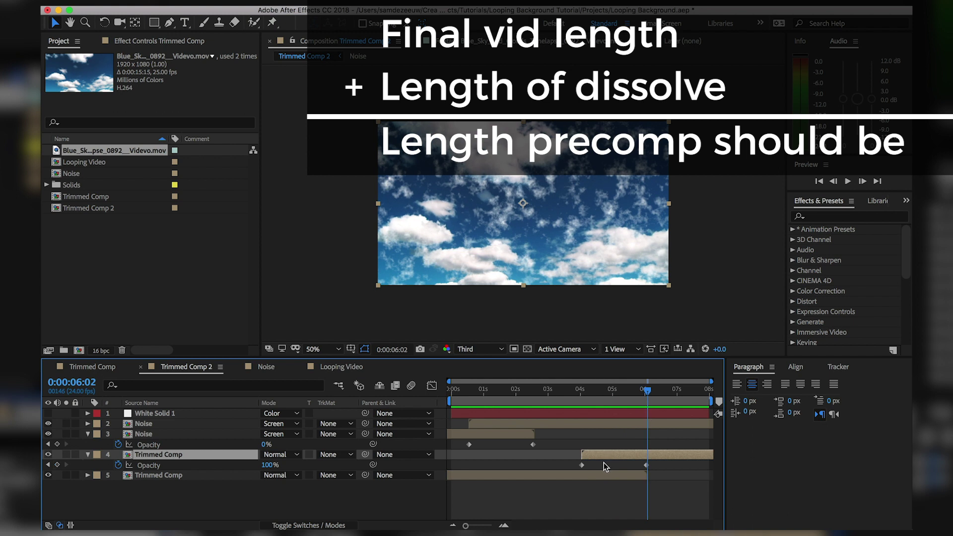
{"action": "left_click_drag", "start_coordinate": [621, 393], "coordinate": [640, 395]}
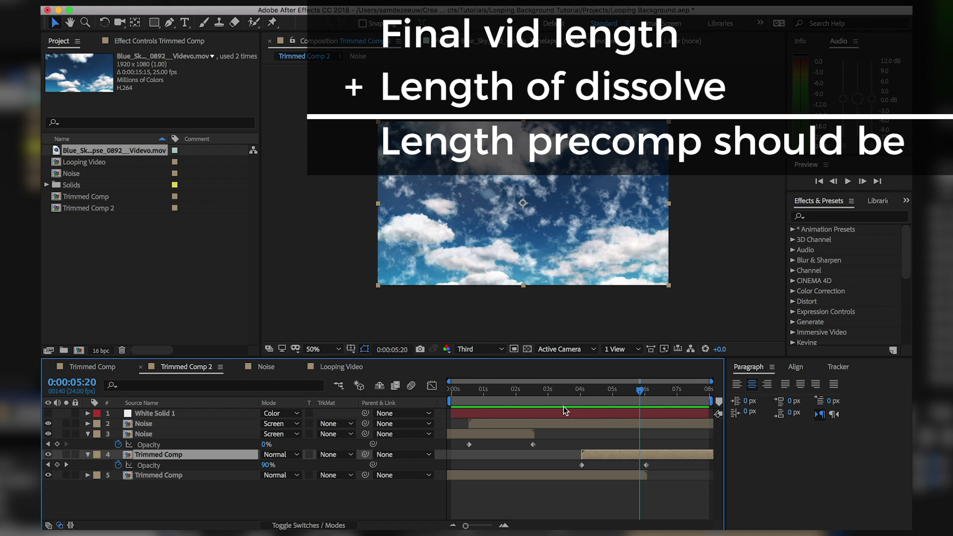
- Return to the Looping Video composition and scrub through the cloud footage across its full duration
{"action": "left_click", "coordinate": [342, 367]}
{"action": "left_click_drag", "start_coordinate": [463, 395], "coordinate": [736, 401]}
{"action": "left_click_drag", "start_coordinate": [477, 397], "coordinate": [497, 400]}
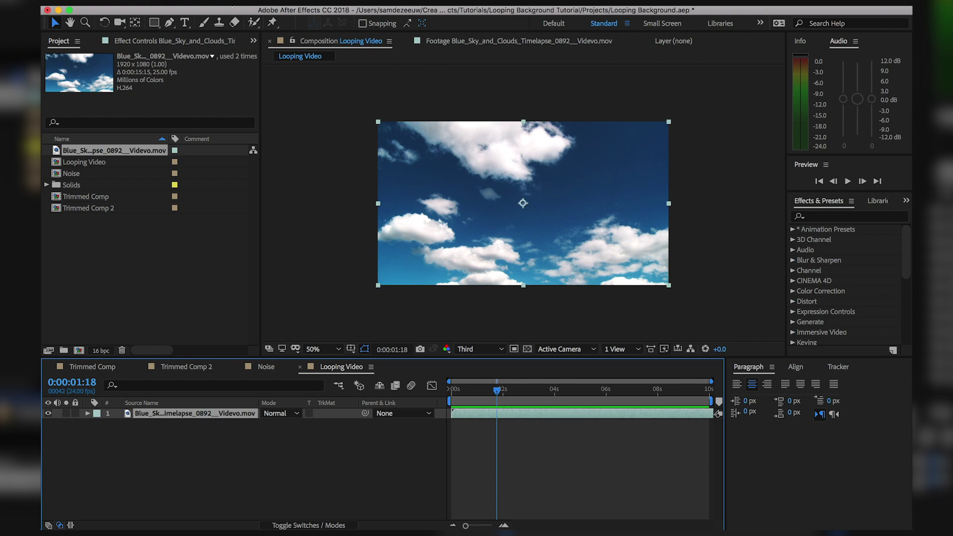
- Check the duration in the Looping Video composition's settings and view the last frame of its timeline
{"action": "left_click", "coordinate": [234, 2]}
{"action": "mouse_move", "coordinate": [235, 2]}
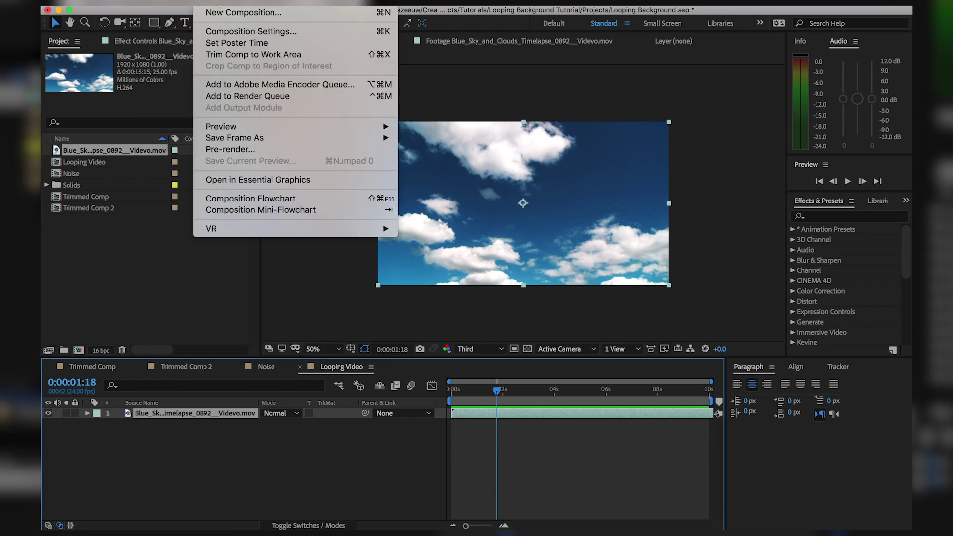
{"action": "left_click", "coordinate": [246, 33]}
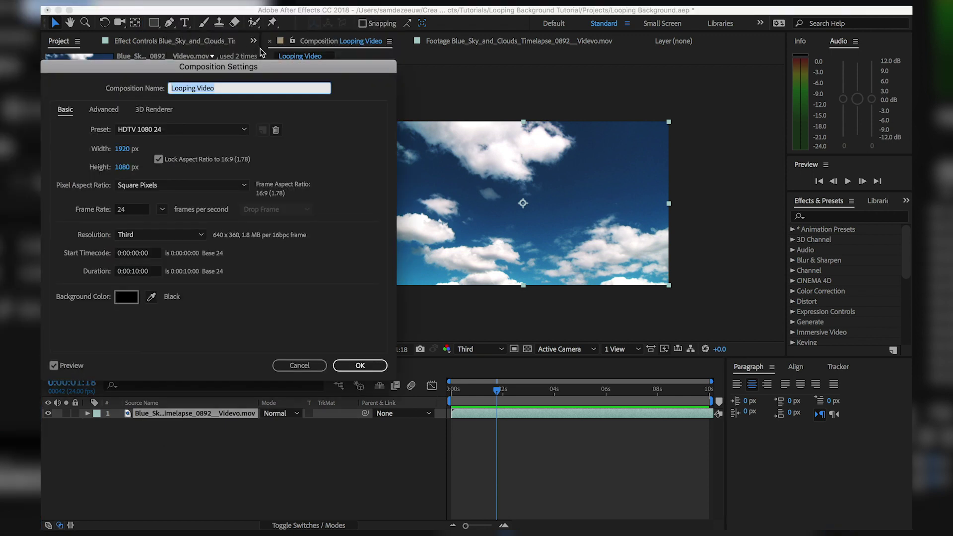
{"action": "left_click_drag", "start_coordinate": [210, 59], "coordinate": [568, 53]}
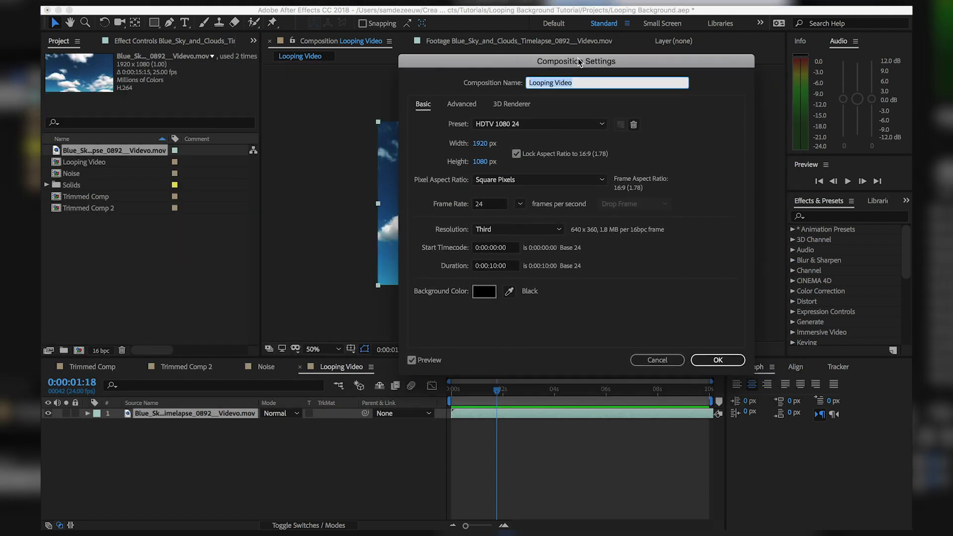
{"action": "left_click", "coordinate": [496, 267]}
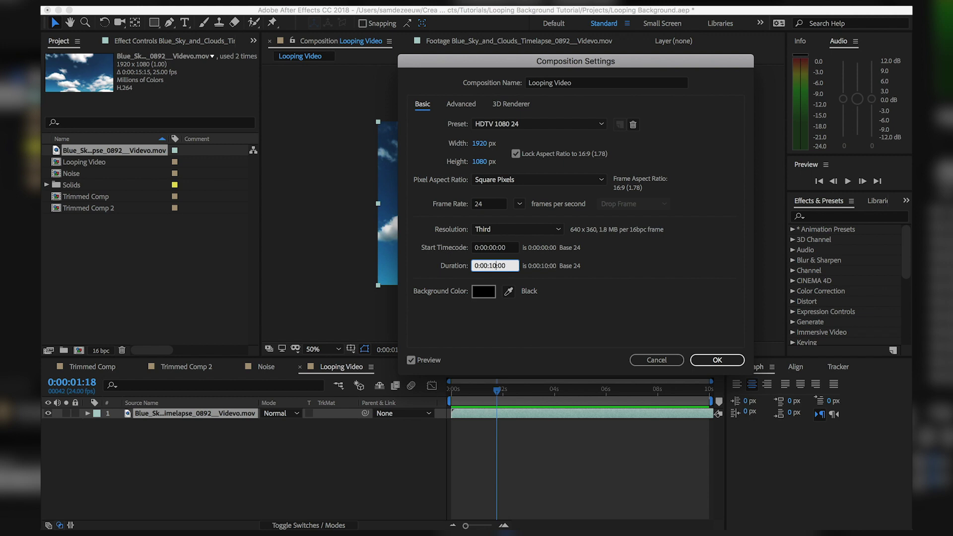
{"action": "left_click", "coordinate": [729, 361]}
{"action": "left_click", "coordinate": [710, 389]}
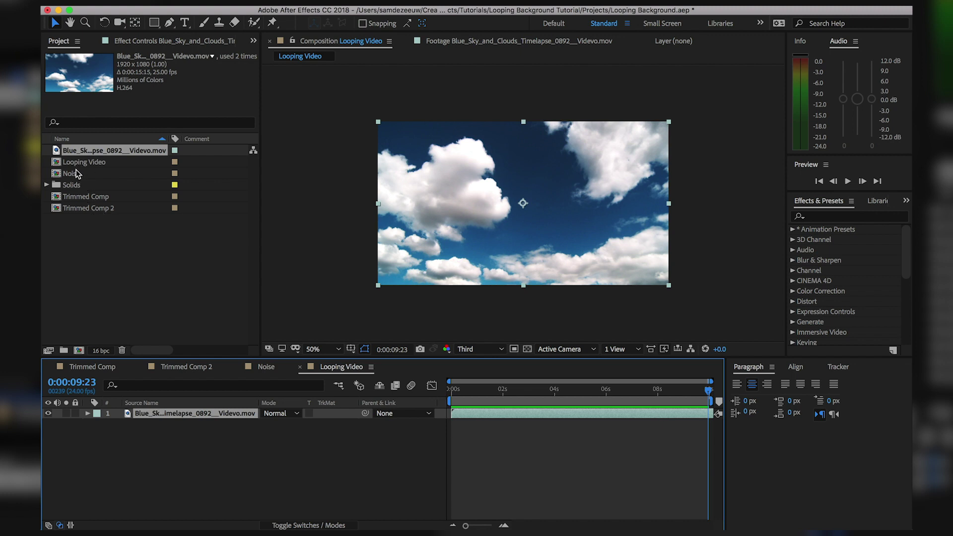
- Create a new composition from Looping Video so that it is nested as a layer, and return to the first frame
{"action": "left_click", "coordinate": [101, 163]}
{"action": "left_click_drag", "start_coordinate": [92, 167], "coordinate": [79, 351]}
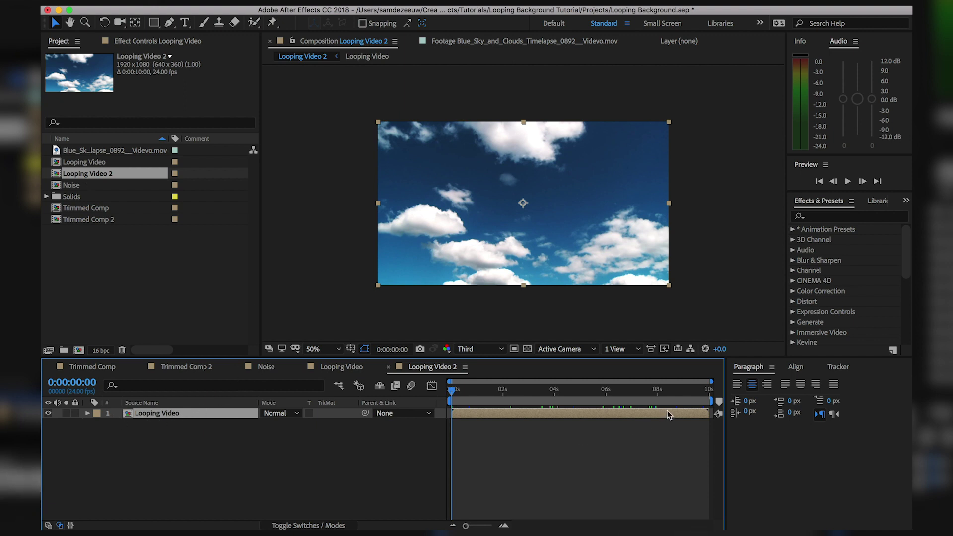
{"action": "left_click_drag", "start_coordinate": [615, 392], "coordinate": [419, 407]}
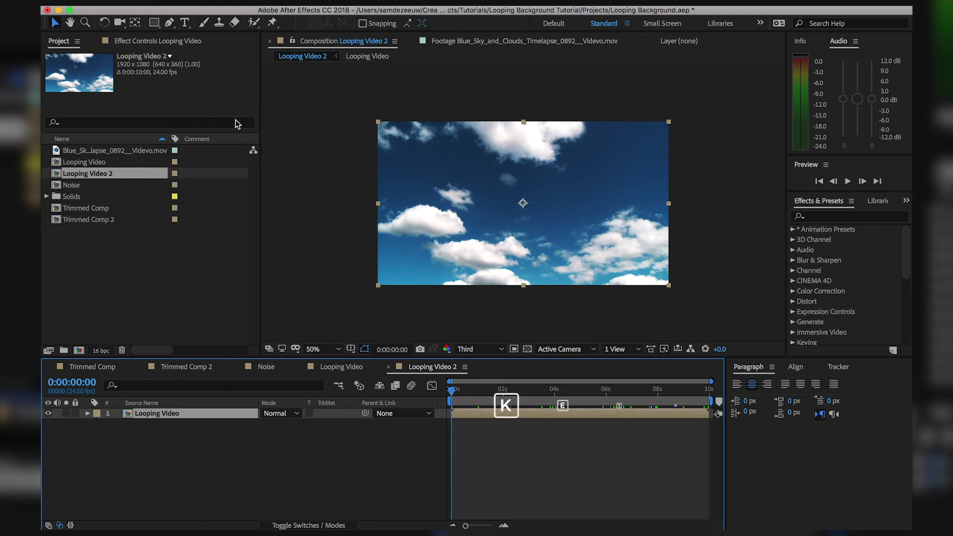
- Rename the new nesting composition Final and set its duration to 0:00:08:00
{"action": "left_click", "coordinate": [233, 30]}
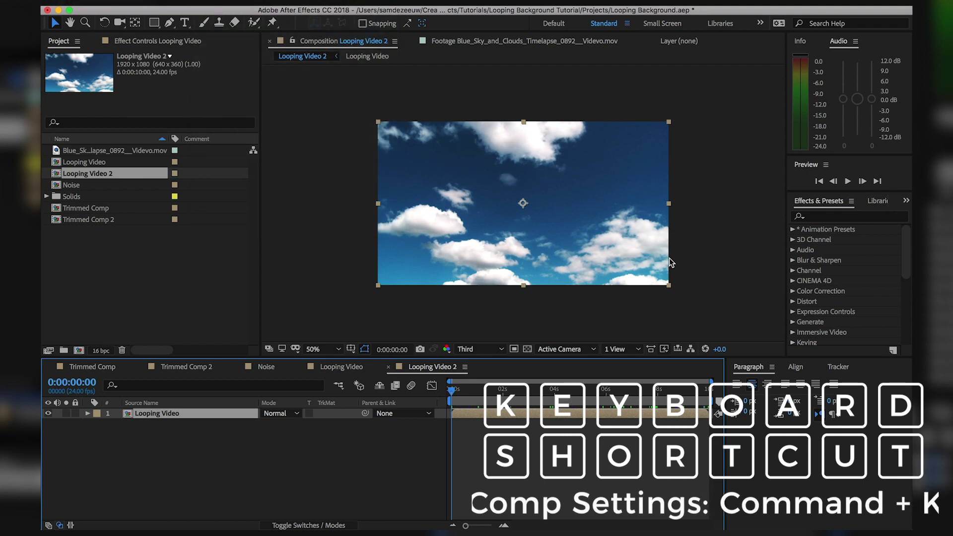
{"action": "type", "text": "Final"}
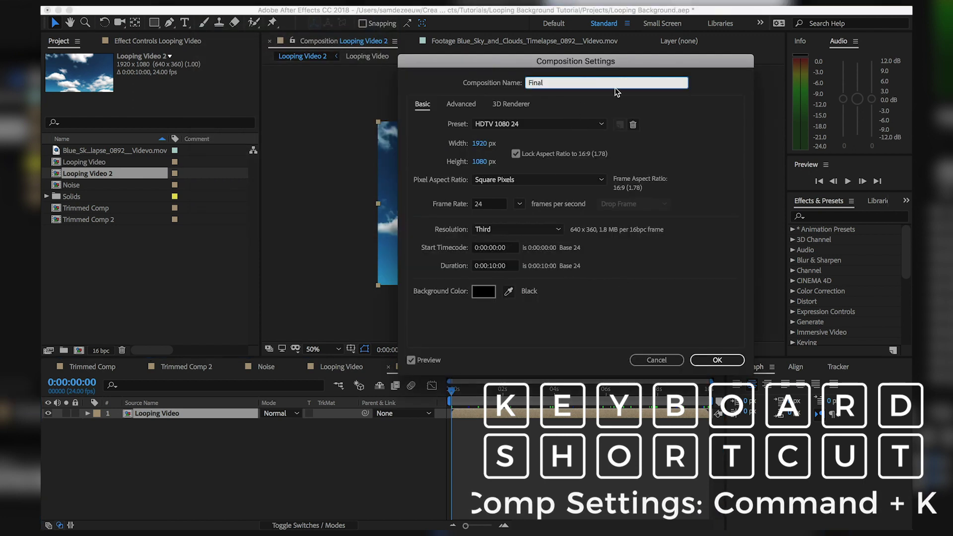
{"action": "left_click", "coordinate": [495, 268]}
{"action": "key", "text": "BackSpace"}
{"action": "key", "text": "BackSpace"}
{"action": "key", "text": "BackSpace"}
{"action": "type", "text": ":08"}
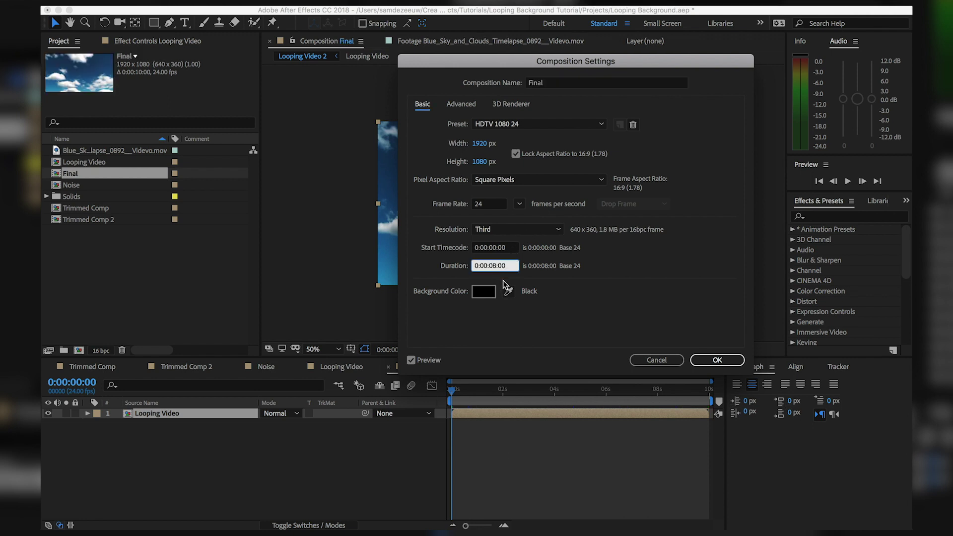
{"action": "left_click", "coordinate": [712, 359]}
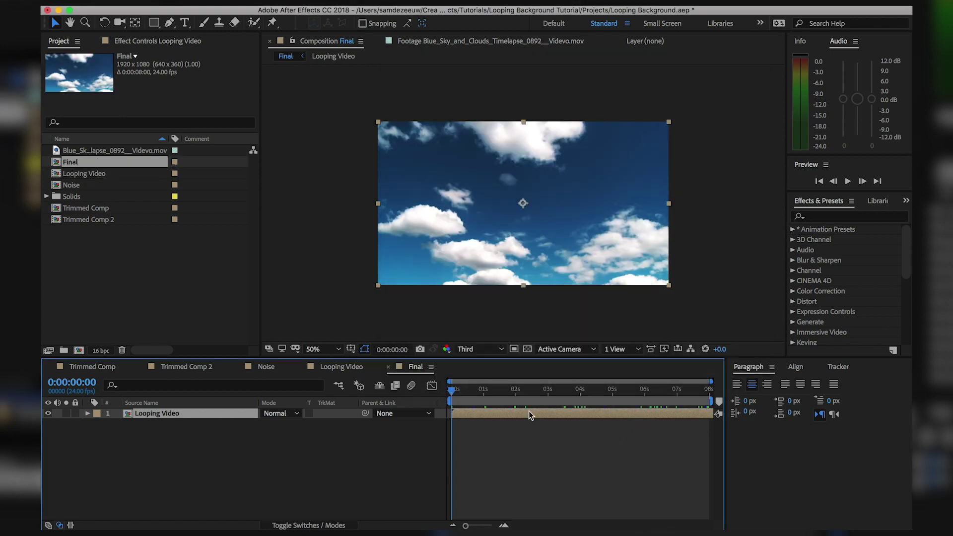
- Shift the Looping Video layer in the Final composition so that its out point lands at 0:00:04:00
{"action": "mouse_move", "coordinate": [598, 395]}
{"action": "left_mouse_down"}
{"action": "mouse_move", "coordinate": [453, 395]}
{"action": "mouse_move", "coordinate": [632, 394]}
{"action": "mouse_move", "coordinate": [442, 399]}
{"action": "mouse_move", "coordinate": [580, 396]}
{"action": "left_mouse_up"}
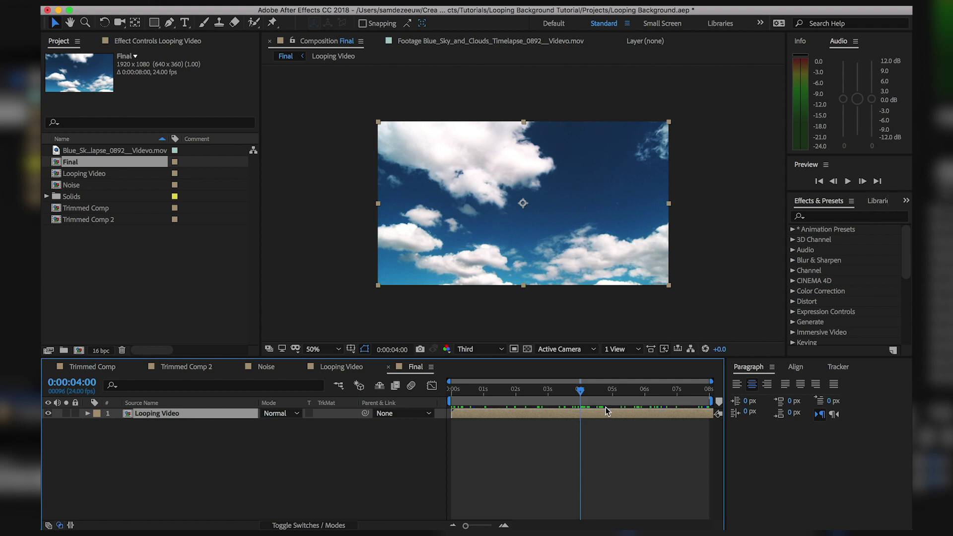
{"action": "mouse_move", "coordinate": [584, 396]}
{"action": "left_mouse_down"}
{"action": "mouse_move", "coordinate": [645, 392]}
{"action": "mouse_move", "coordinate": [582, 399]}
{"action": "left_mouse_up"}
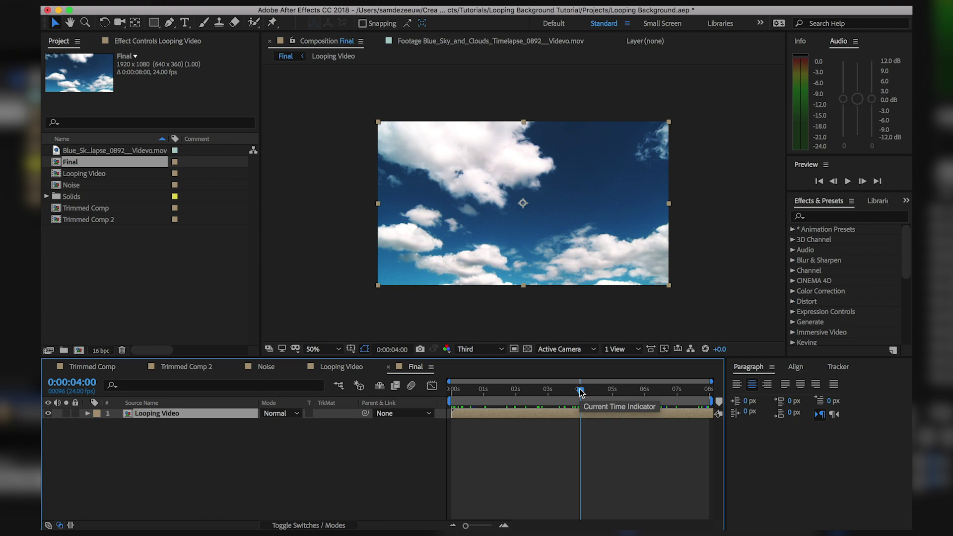
{"action": "left_click_drag", "start_coordinate": [581, 393], "coordinate": [584, 395]}
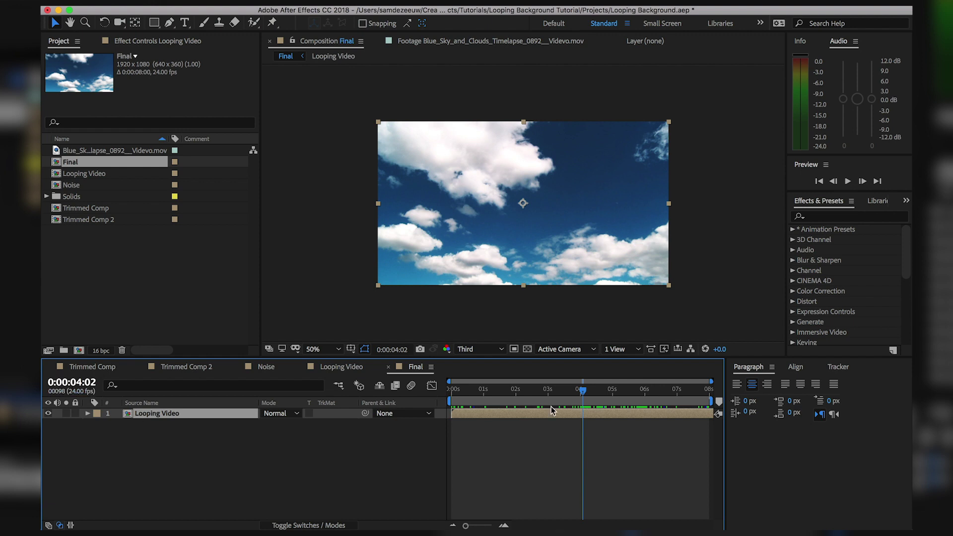
{"action": "left_click", "coordinate": [97, 381]}
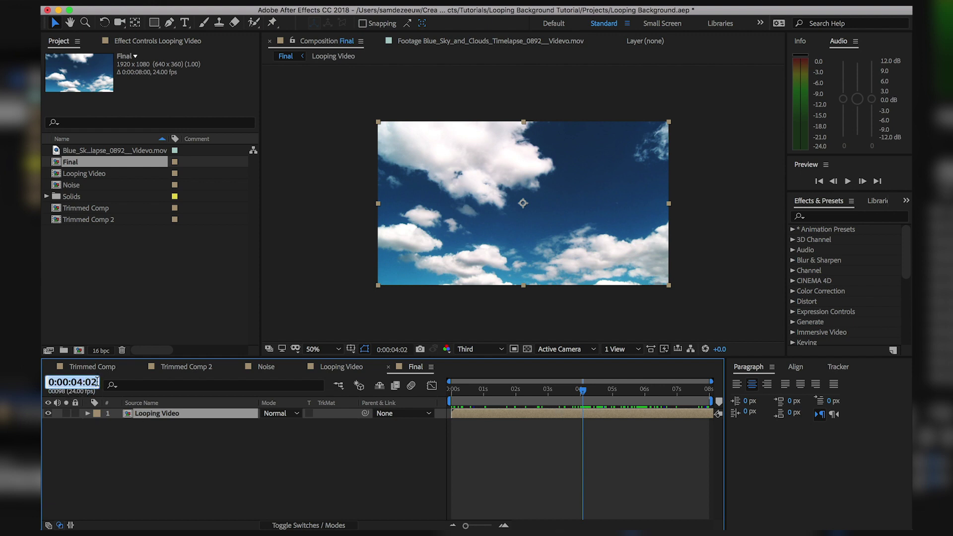
{"action": "left_click", "coordinate": [96, 383]}
{"action": "key", "text": "BackSpace"}
{"action": "type", "text": "0"}
{"action": "key", "text": "Return"}
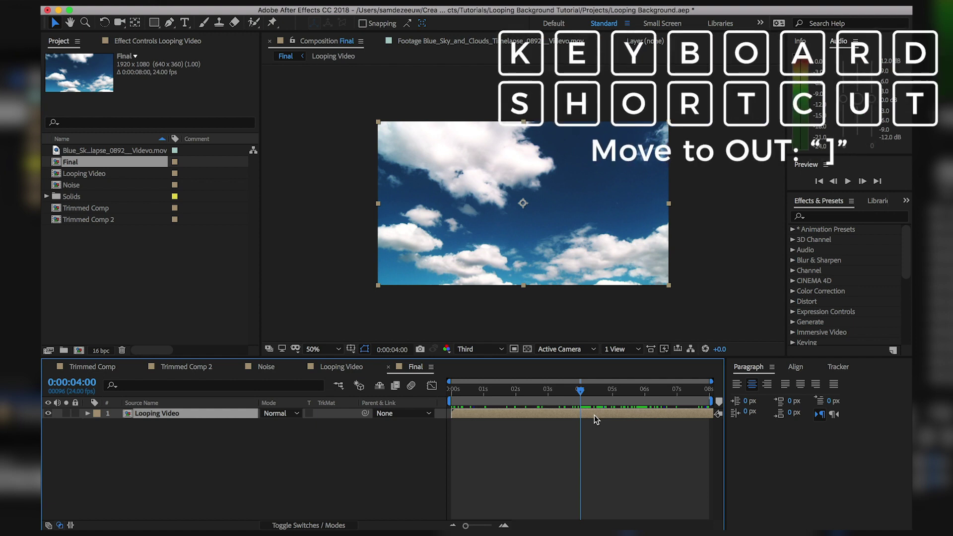
{"action": "key", "text": "bracketright"}
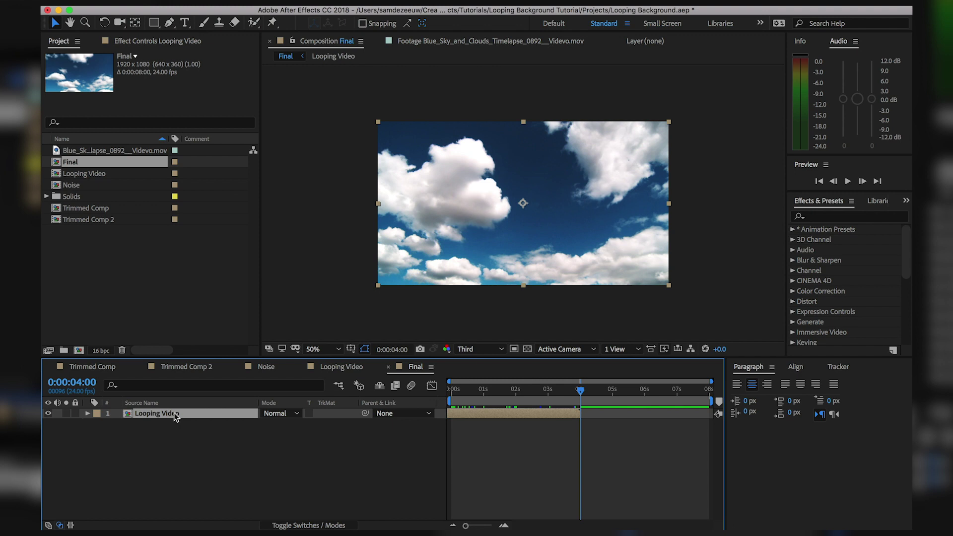
- Duplicate the Looping Video layer and shift the upper copy so that it starts at 0:00:02:00
{"action": "key", "text": "super+d"}
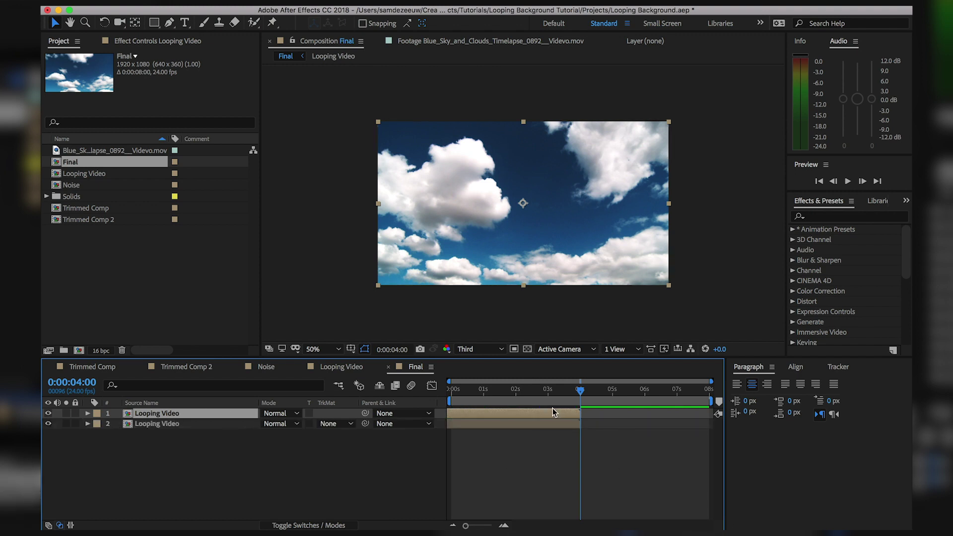
{"action": "left_click", "coordinate": [516, 396]}
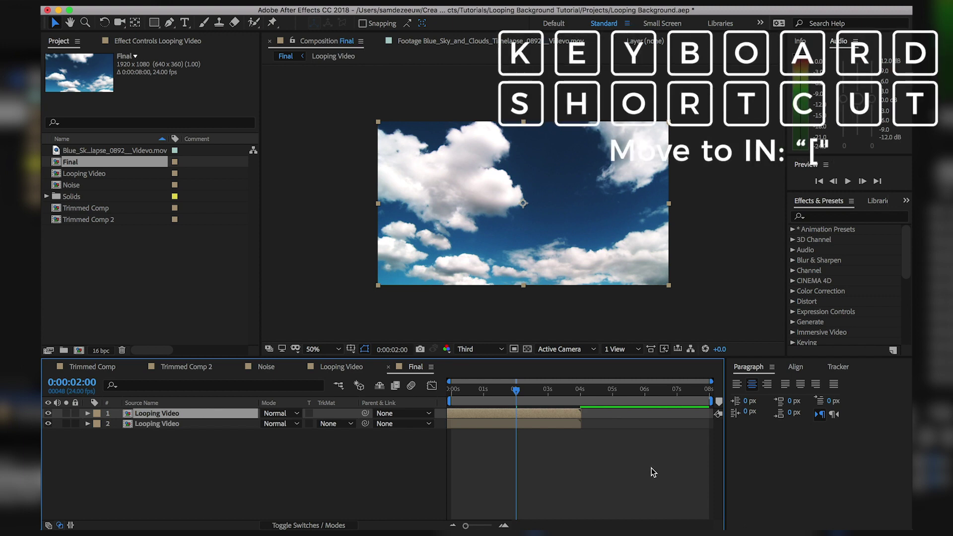
{"action": "key", "text": "bracketleft"}
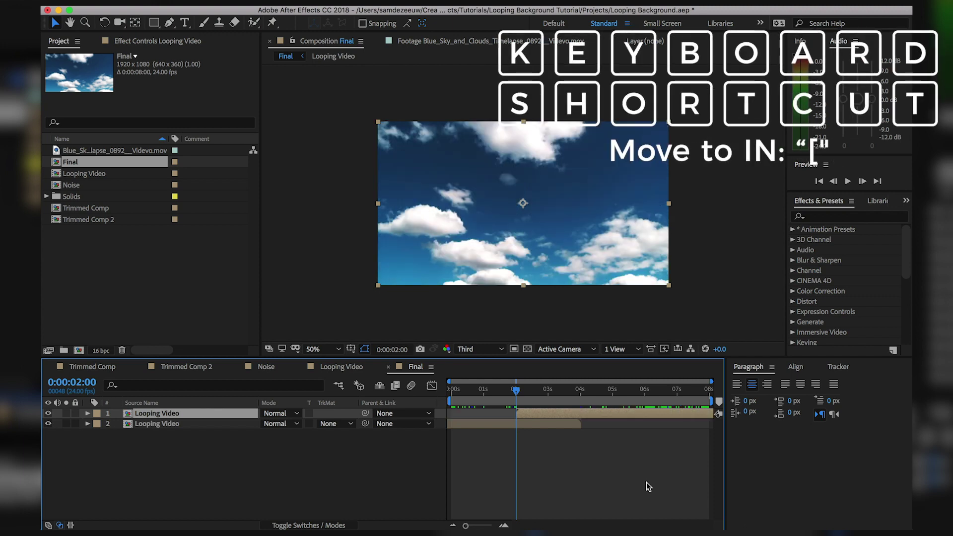
- Play back the end of the Final composition through the loop point and compare its last and first frames
{"action": "left_click_drag", "start_coordinate": [519, 390], "coordinate": [665, 400]}
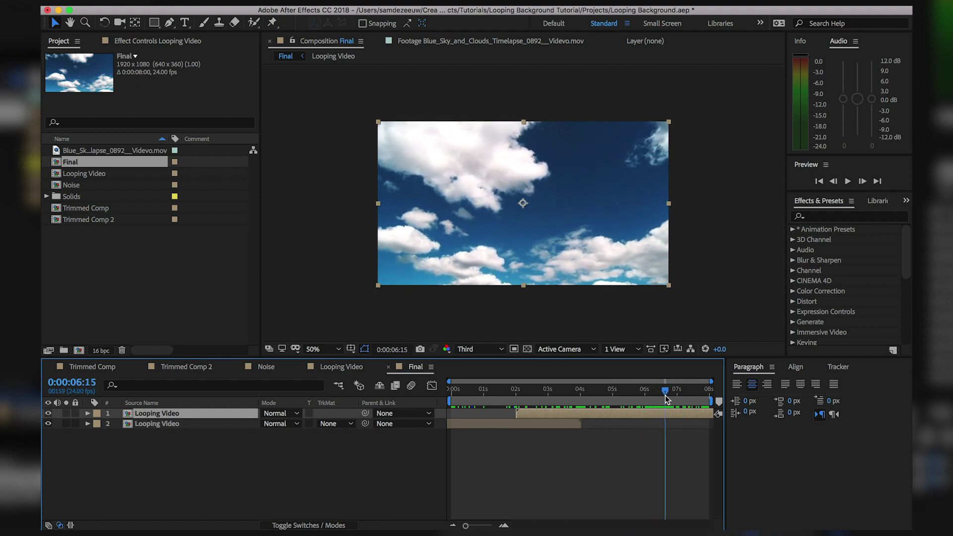
{"action": "key", "text": "space"}
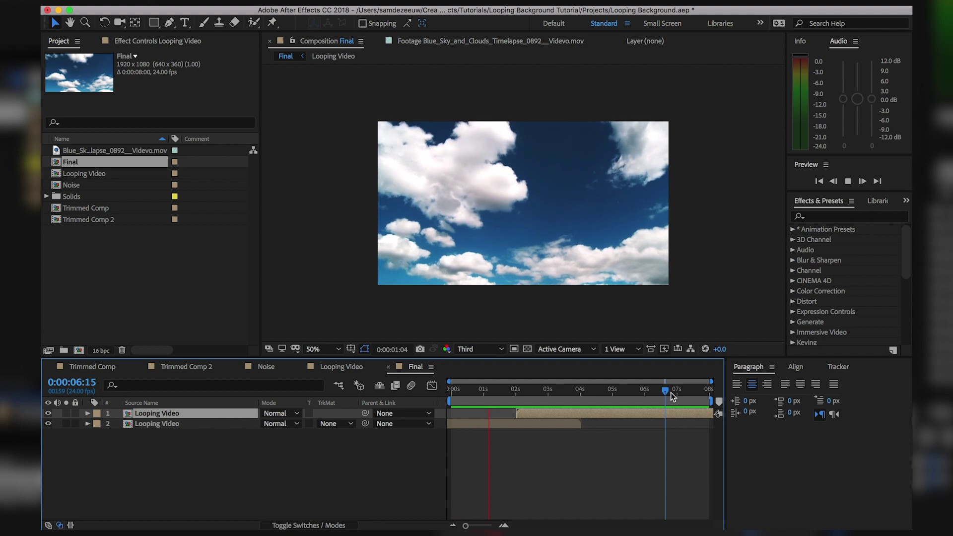
{"action": "left_click", "coordinate": [671, 392]}
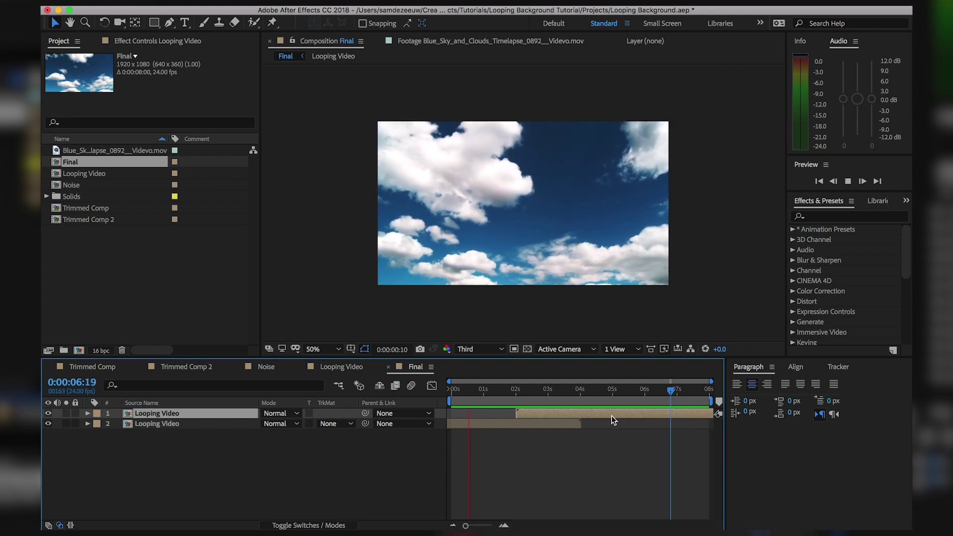
{"action": "left_click_drag", "start_coordinate": [671, 393], "coordinate": [667, 394]}
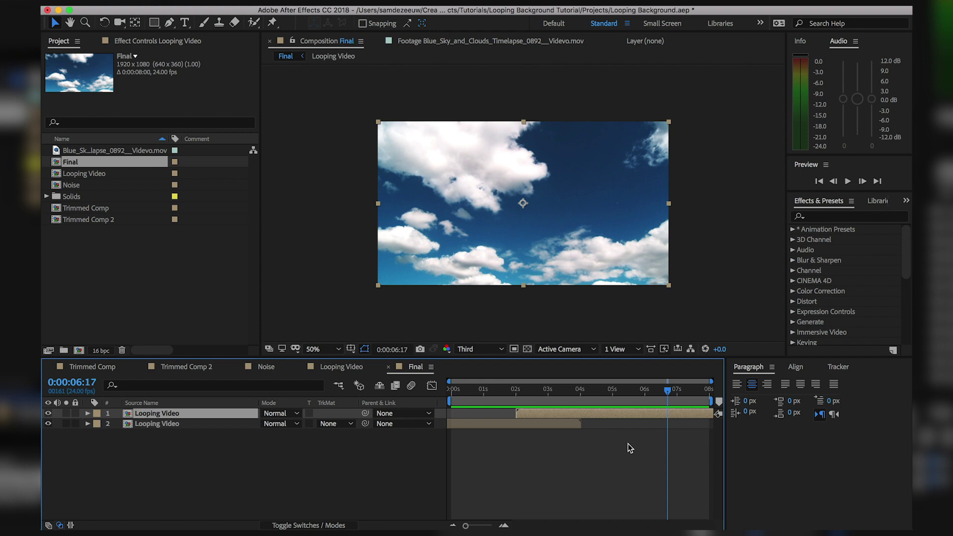
{"action": "key", "text": "space"}
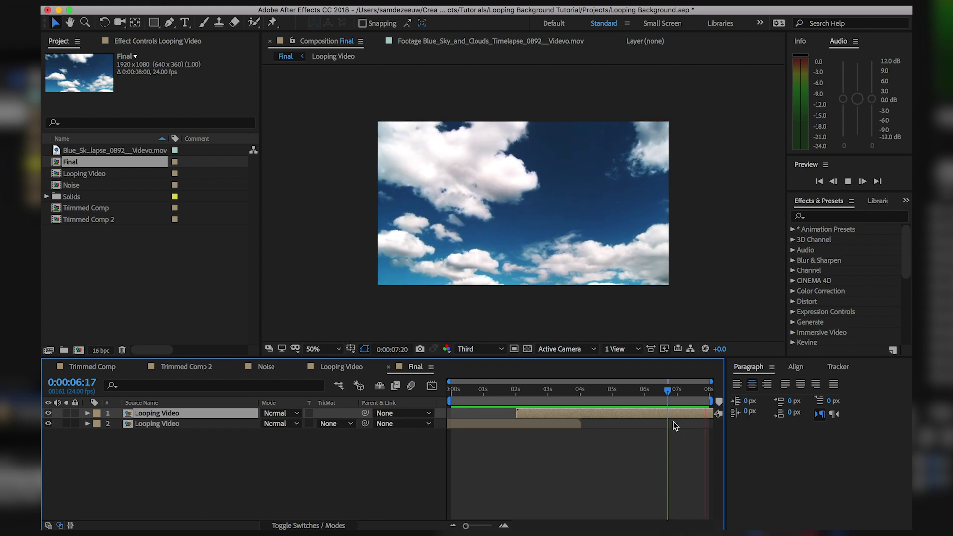
{"action": "key", "text": "space"}
{"action": "left_click_drag", "start_coordinate": [686, 388], "coordinate": [676, 395]}
{"action": "key", "text": "space"}
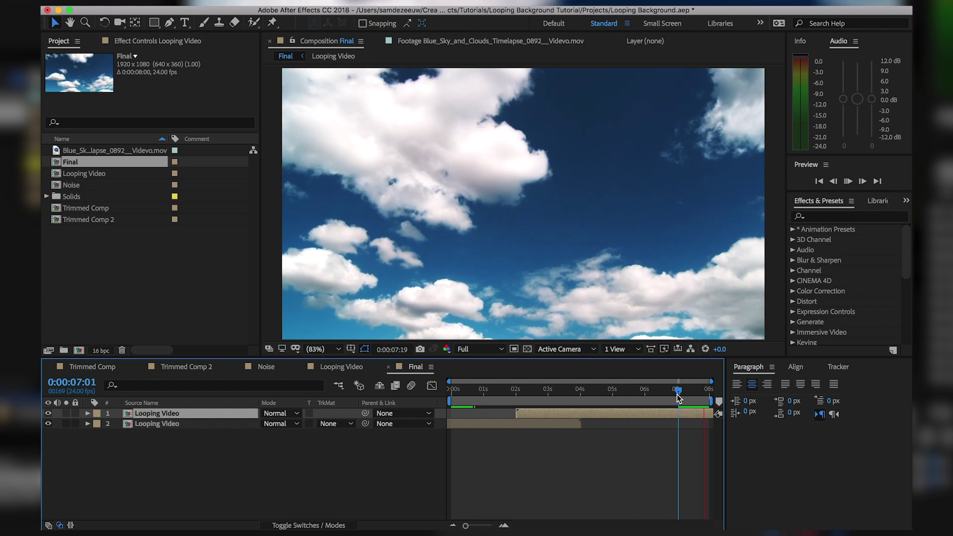
{"action": "key", "text": "space"}
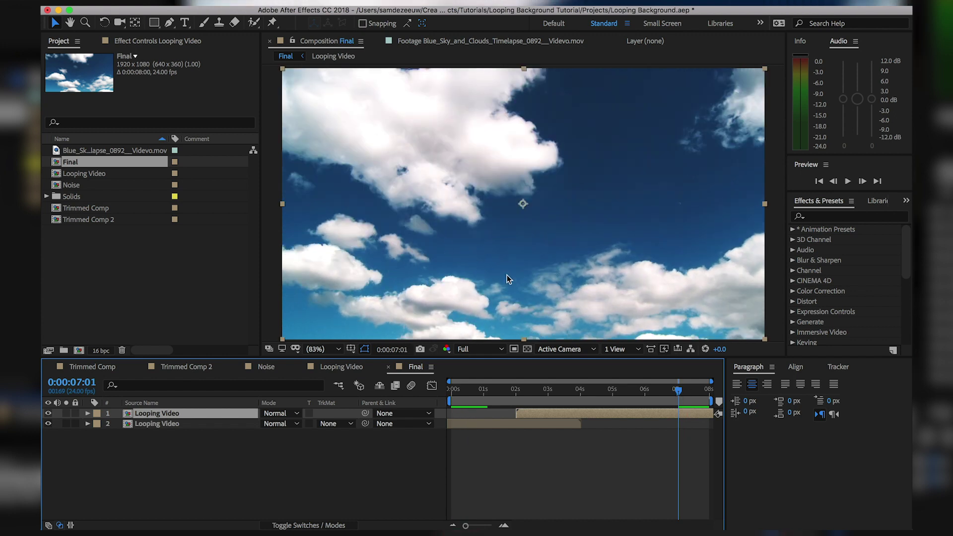
{"action": "left_click_drag", "start_coordinate": [689, 397], "coordinate": [710, 393]}
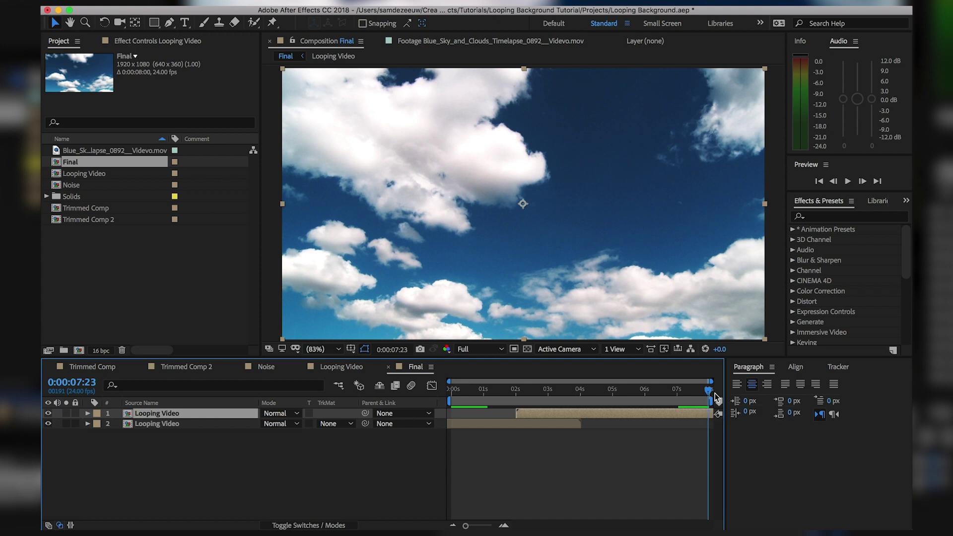
{"action": "left_click", "coordinate": [450, 392]}
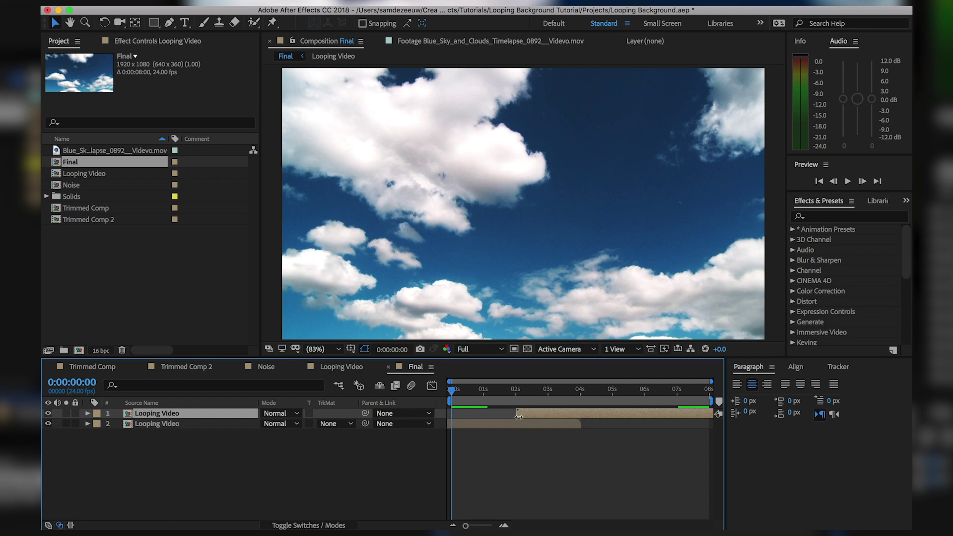
- Shift the upper Looping Video layer slightly later in the timeline so that it starts at 0:00:02:02
{"action": "key", "text": "semicolon"}
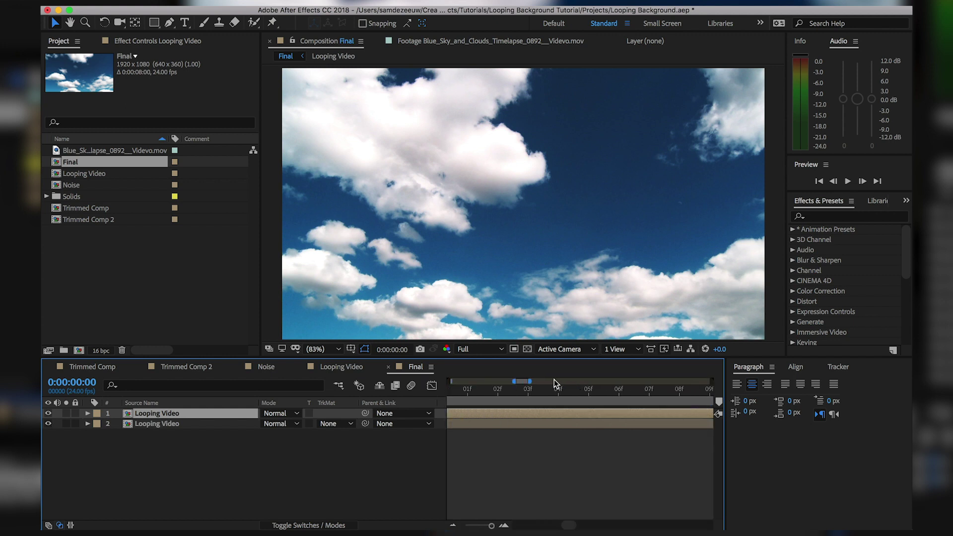
{"action": "left_click_drag", "start_coordinate": [522, 381], "coordinate": [518, 381]}
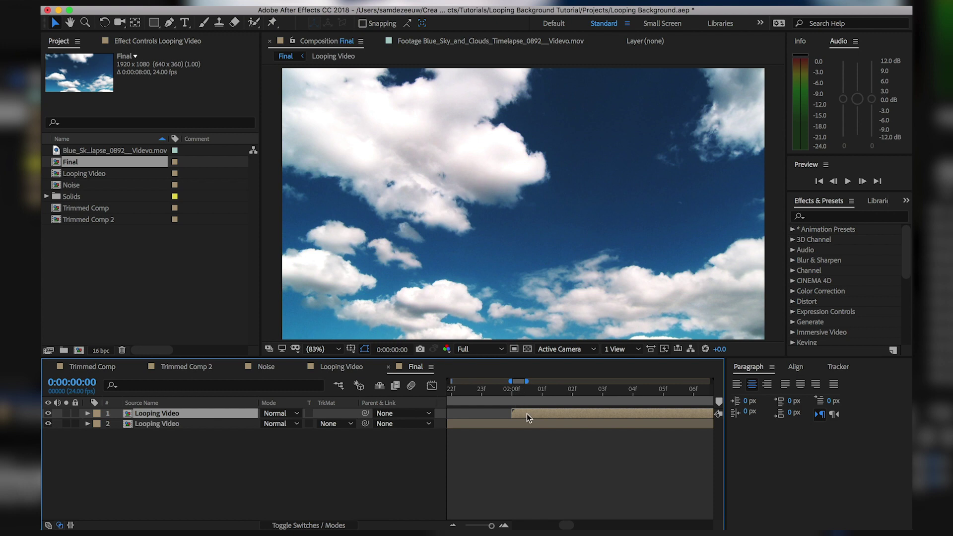
{"action": "key", "text": "semicolon"}
- Play back the loop point near the composition's end and the cut between the two layers around two seconds
{"action": "left_click", "coordinate": [689, 392]}
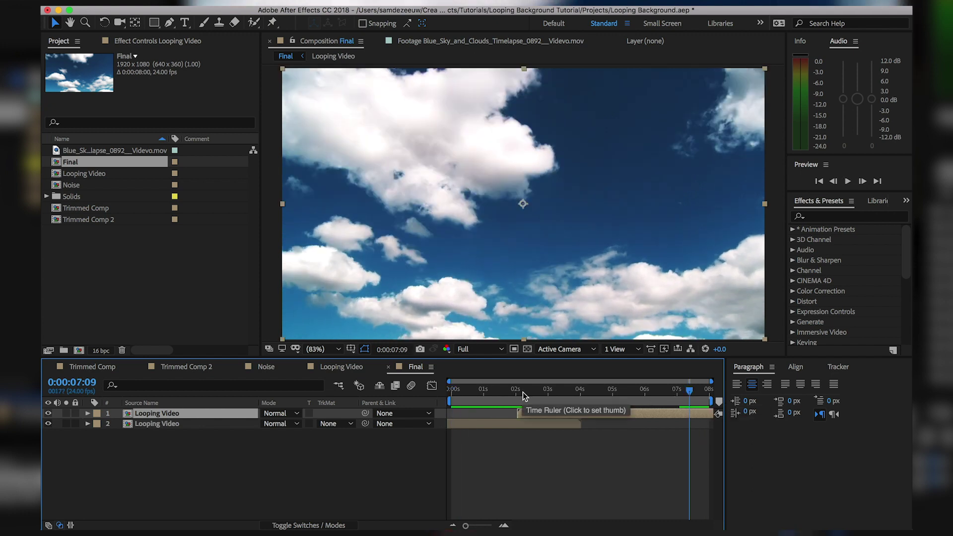
{"action": "key", "text": "space"}
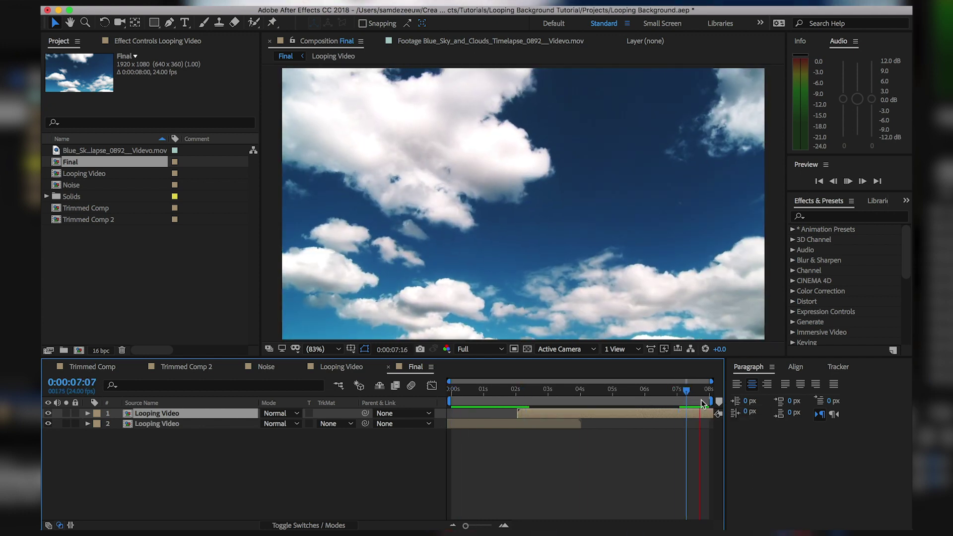
{"action": "left_click", "coordinate": [510, 393]}
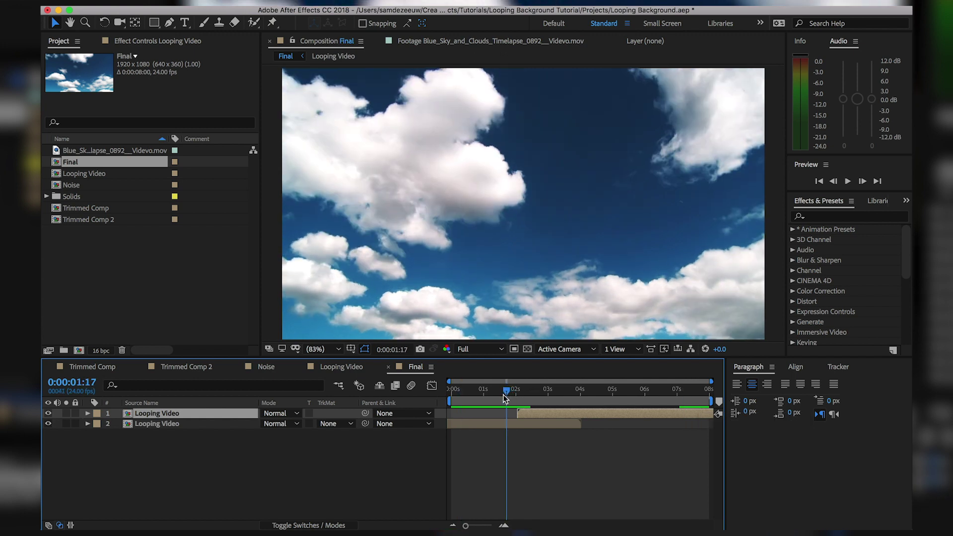
{"action": "left_click", "coordinate": [505, 393]}
{"action": "key", "text": "space"}
{"action": "left_click_drag", "start_coordinate": [531, 391], "coordinate": [529, 393]}
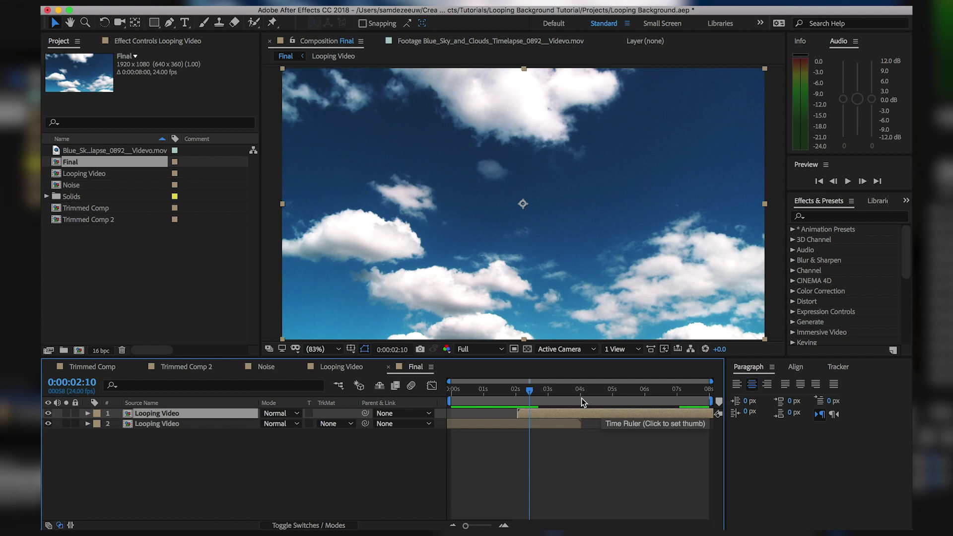
- Fade in the upper Looping Video layer with opacity keyframes of 0% at 0:00:02:02 and 100% at 0:00:03:23
{"action": "left_click_drag", "start_coordinate": [526, 392], "coordinate": [579, 393]}
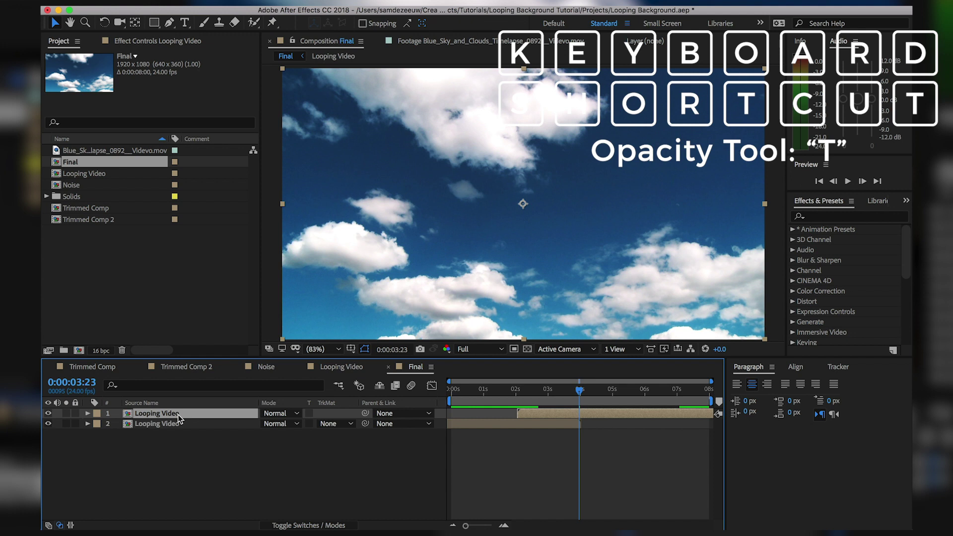
{"action": "key", "text": "t"}
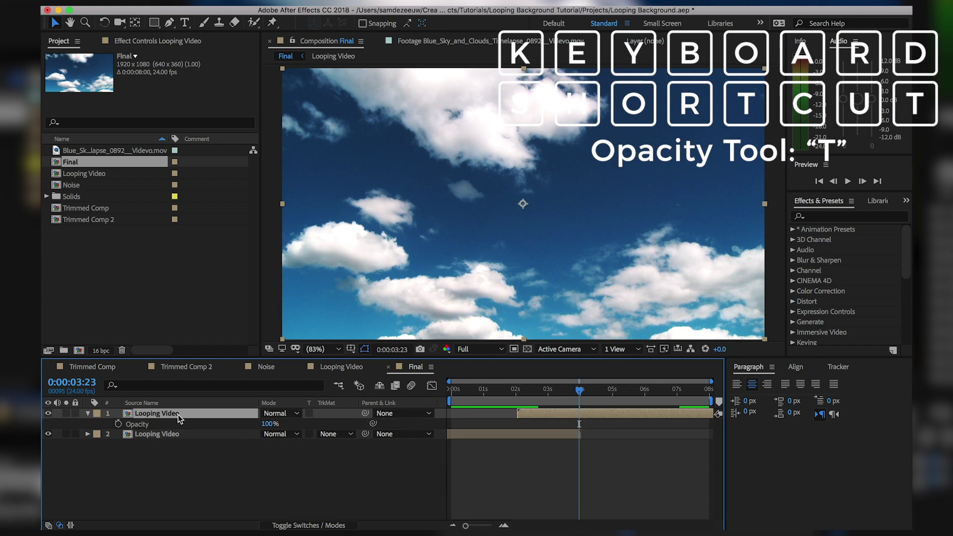
{"action": "left_click", "coordinate": [119, 425]}
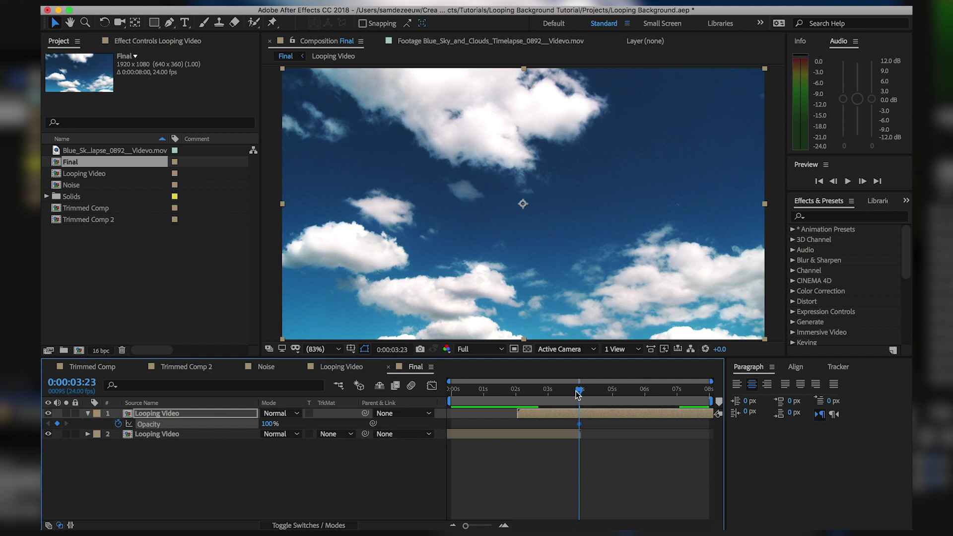
{"action": "key", "text": "i"}
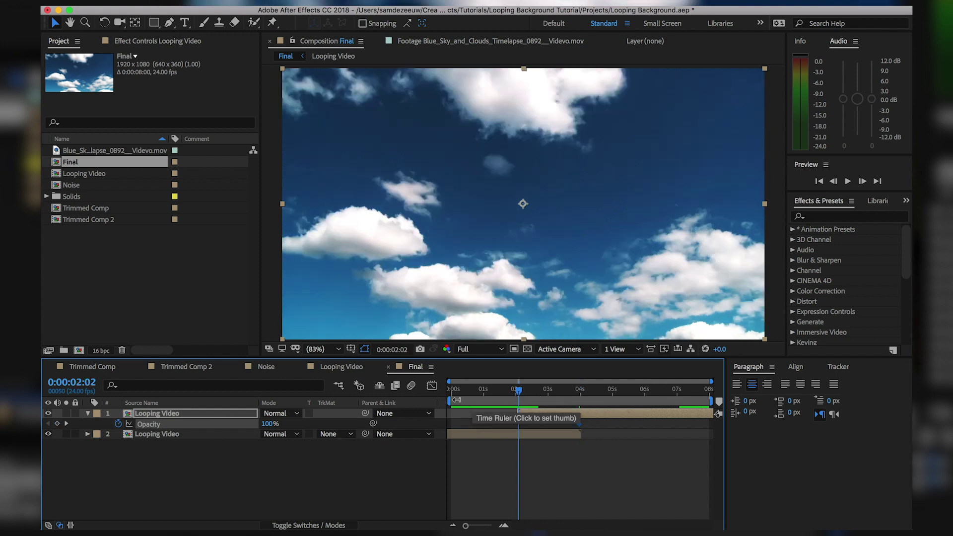
{"action": "left_click", "coordinate": [57, 425]}
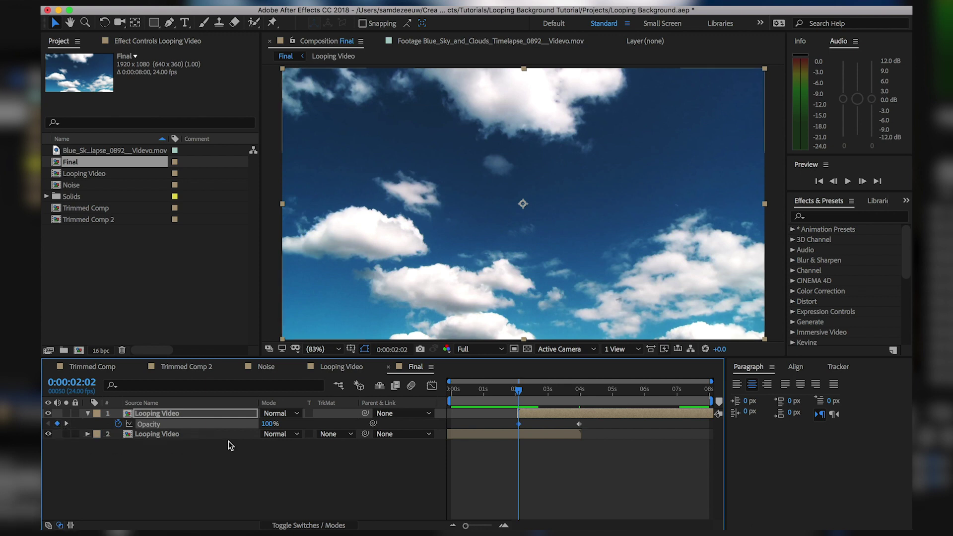
{"action": "left_click_drag", "start_coordinate": [269, 423], "coordinate": [130, 430]}
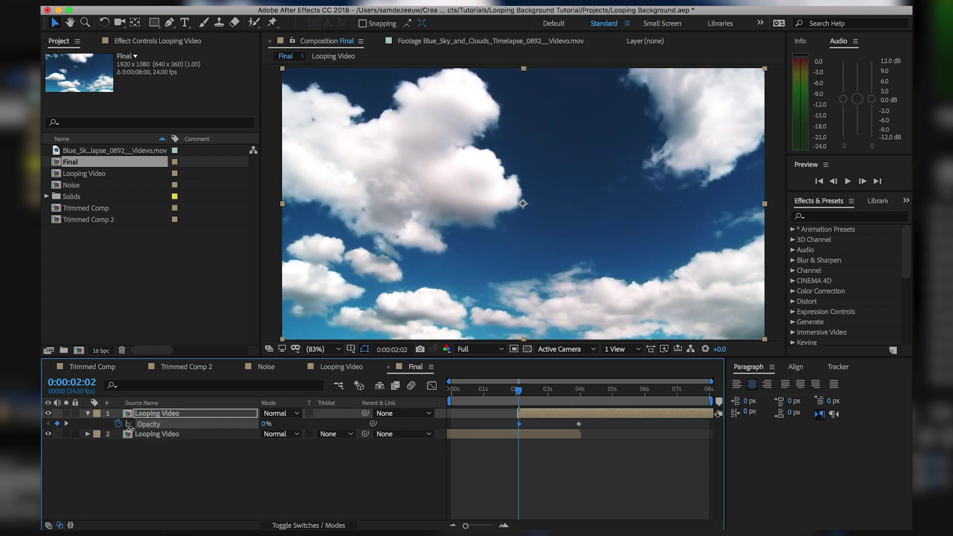
- Play back the Final composition from the first frame and scrub through the dissolve between the overlapping layers
{"action": "mouse_move", "coordinate": [511, 395]}
{"action": "left_mouse_down"}
{"action": "mouse_move", "coordinate": [583, 397]}
{"action": "mouse_move", "coordinate": [507, 401]}
{"action": "left_mouse_up"}
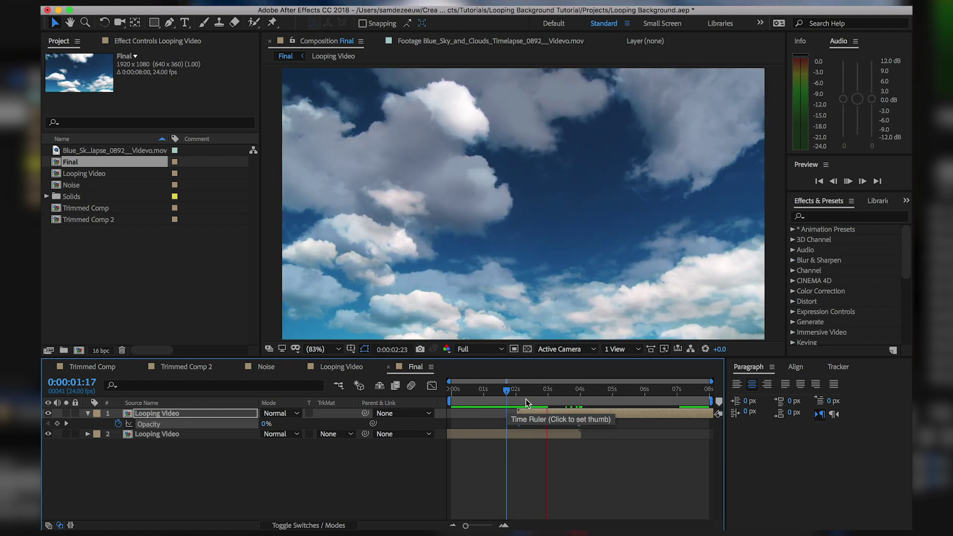
{"action": "left_click", "coordinate": [451, 396]}
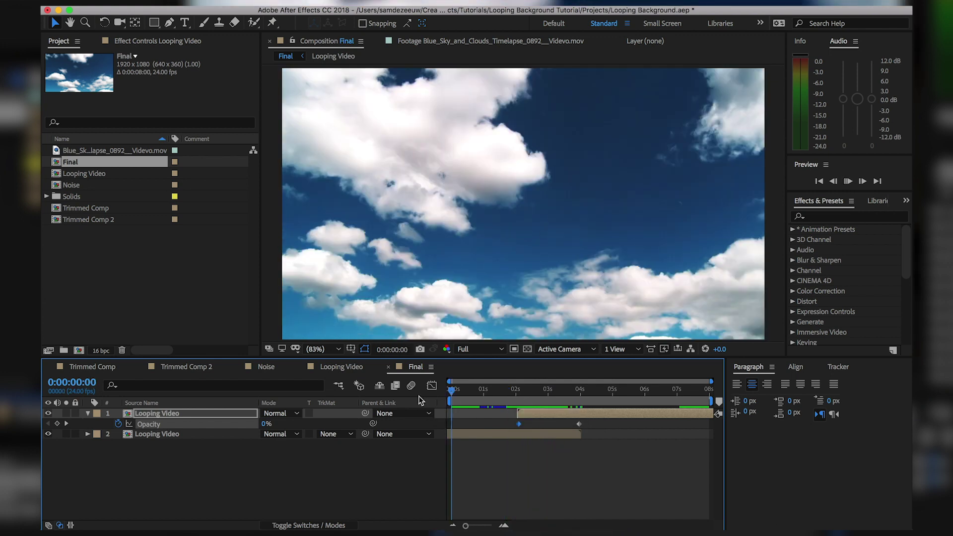
{"action": "key", "text": "space"}
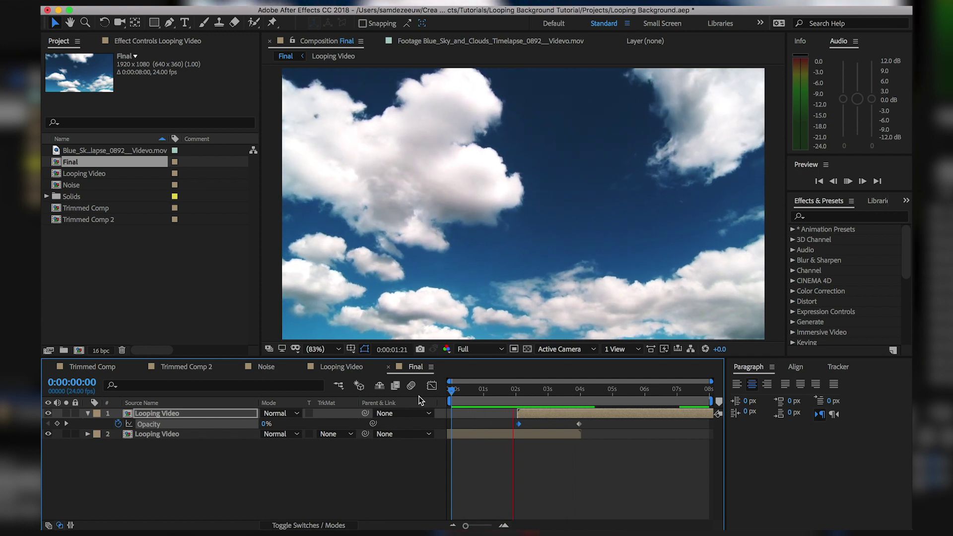
{"action": "key", "text": "space"}
{"action": "key", "text": "space"}
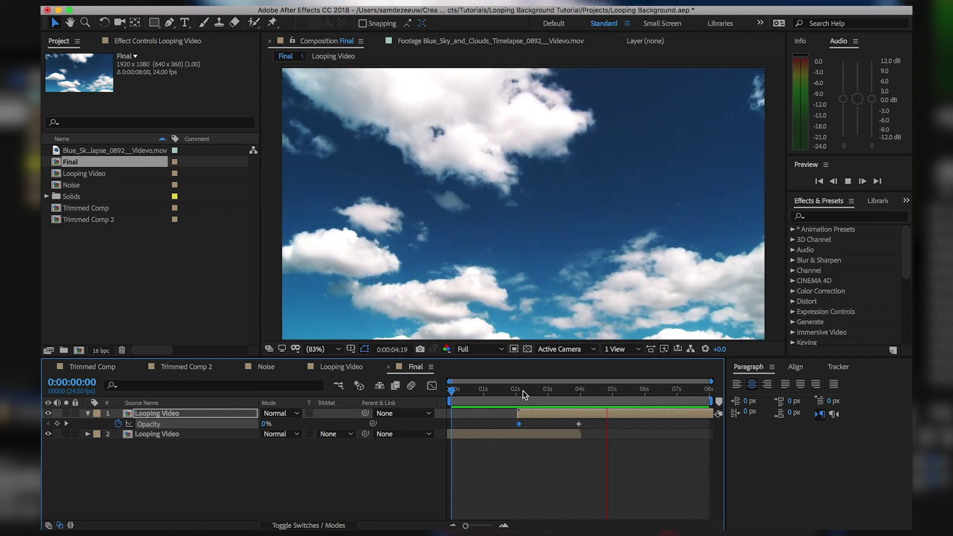
{"action": "left_click_drag", "start_coordinate": [540, 391], "coordinate": [597, 397]}
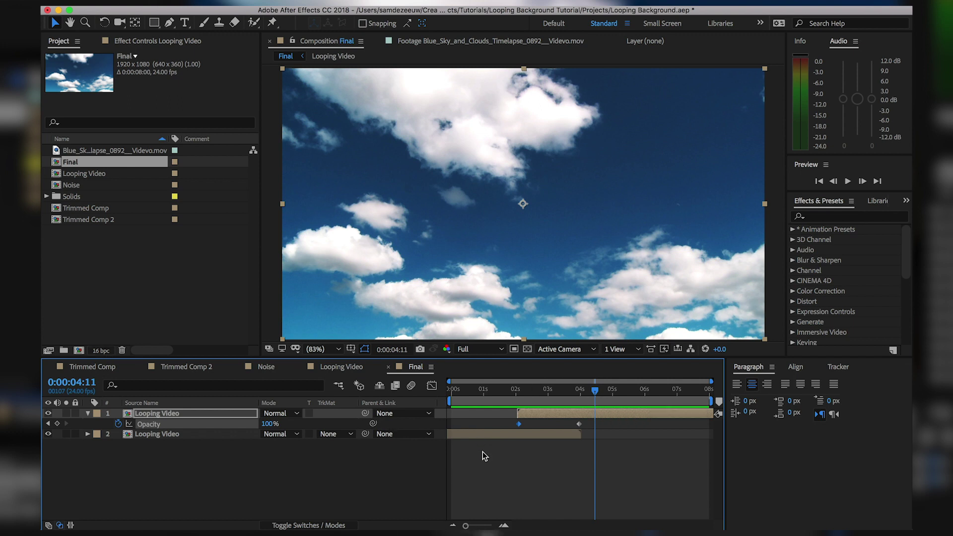
- Create a composition-sized white solid named Color as the uppermost layer of the Final composition
{"action": "left_click", "coordinate": [503, 453]}
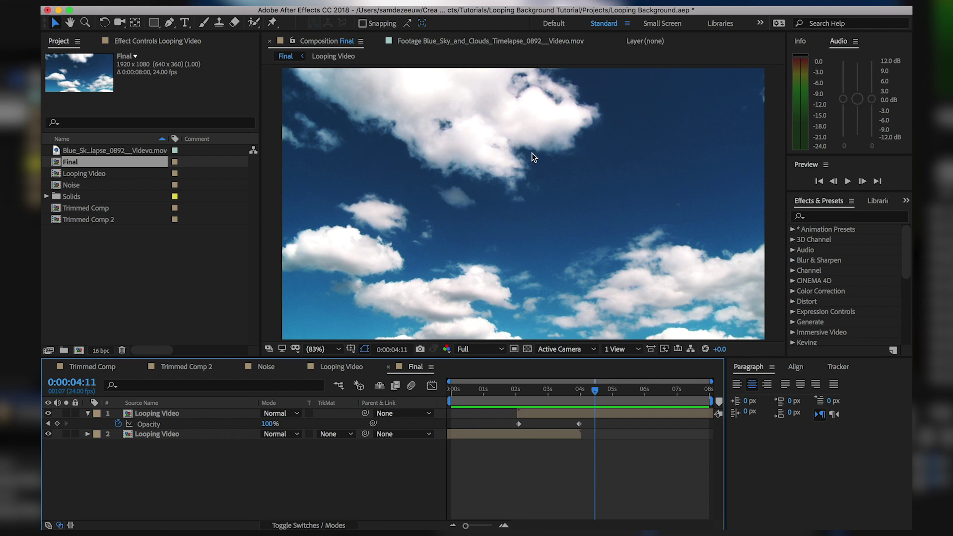
{"action": "left_click", "coordinate": [281, 7]}
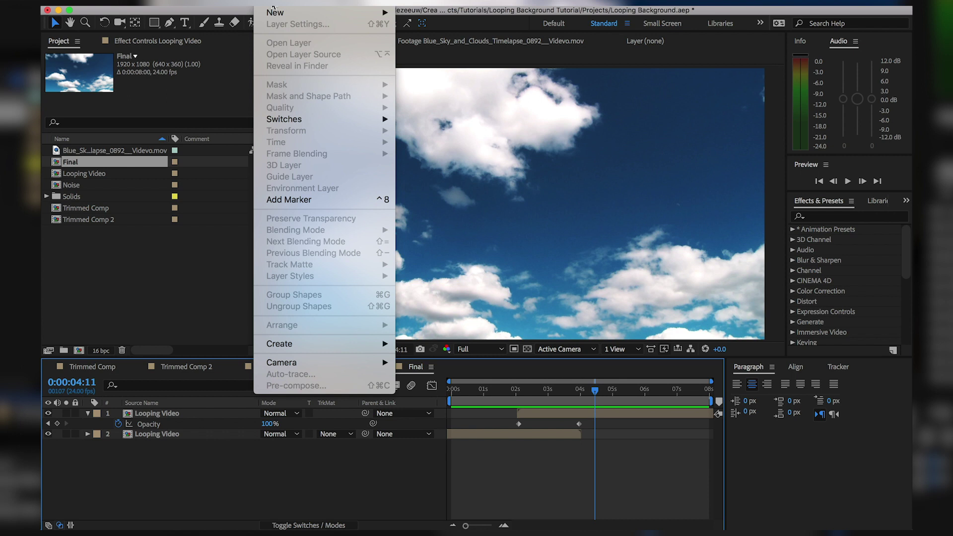
{"action": "mouse_move", "coordinate": [275, 12]}
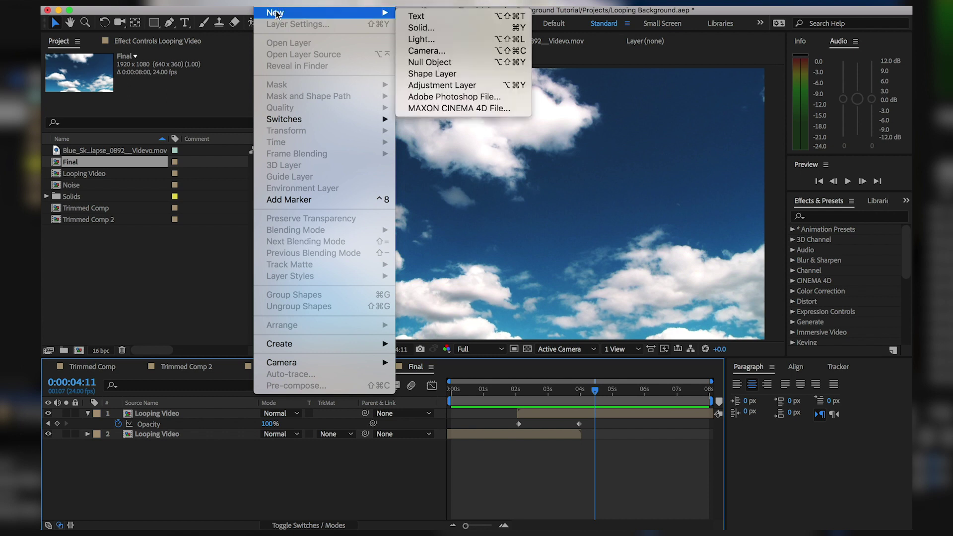
{"action": "left_click", "coordinate": [443, 30]}
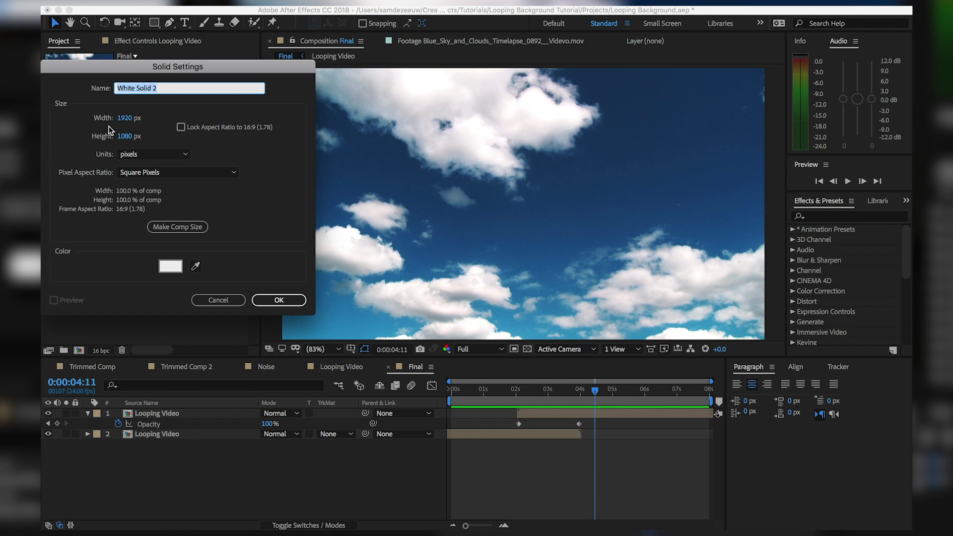
{"action": "type", "text": "Color"}
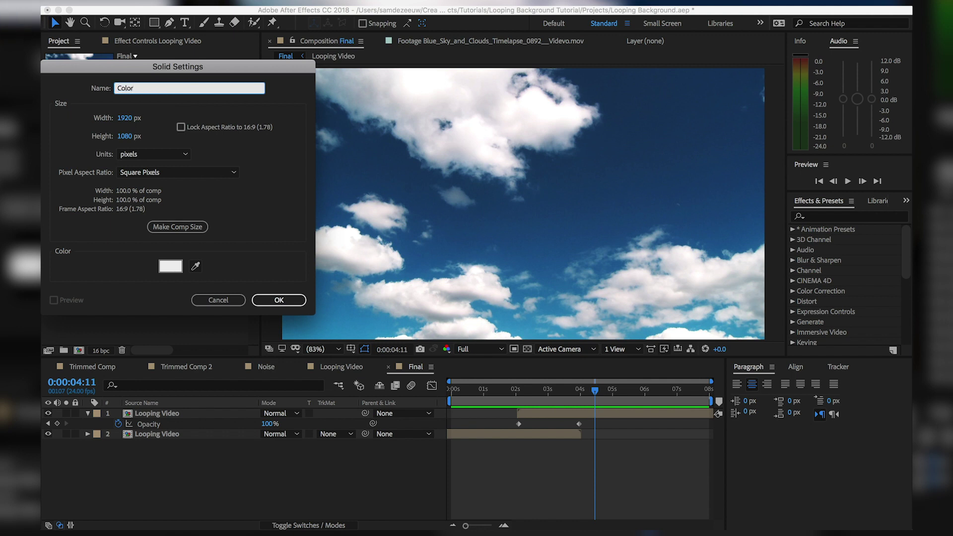
{"action": "left_click", "coordinate": [194, 228]}
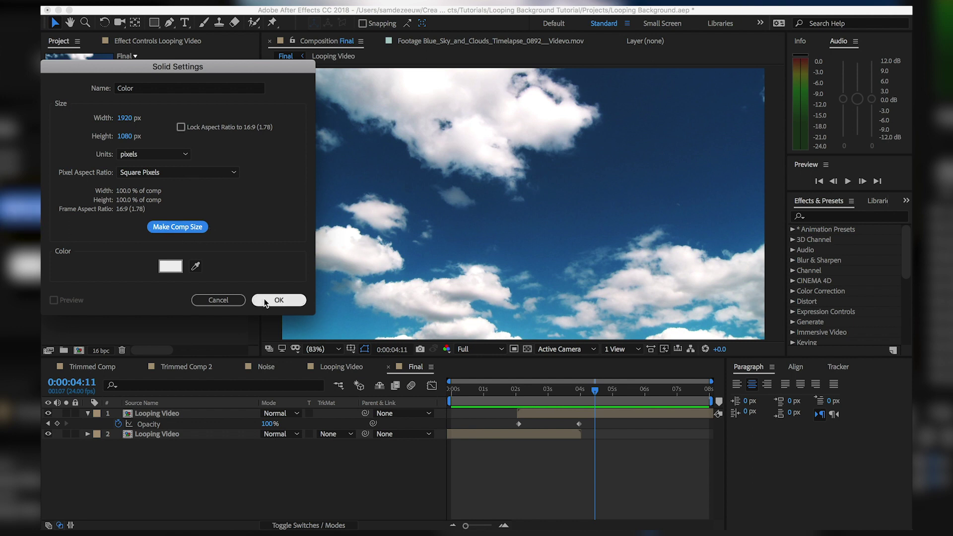
{"action": "left_click", "coordinate": [276, 299]}
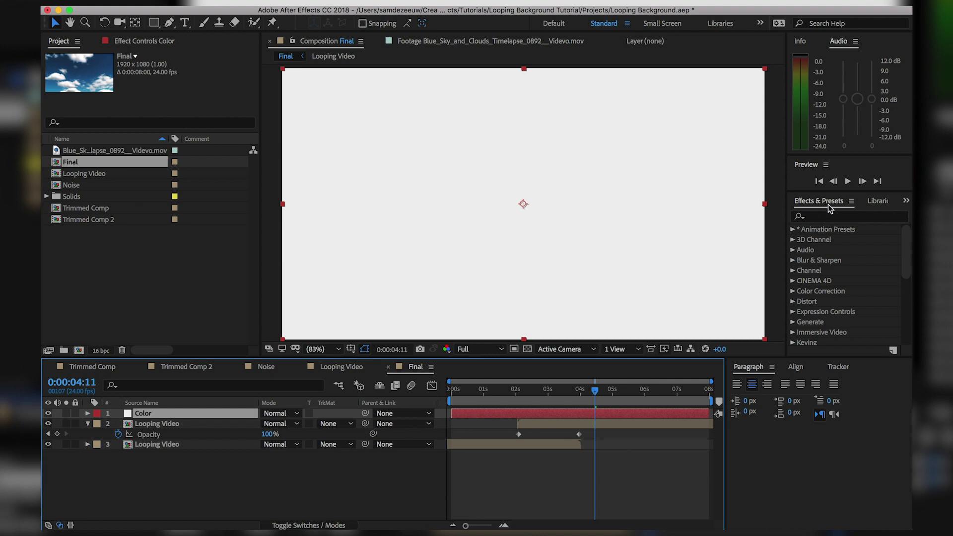
- Find the Gradient Ramp effect by searching for "ramp" and apply it to the Color solid
{"action": "left_click", "coordinate": [417, 1]}
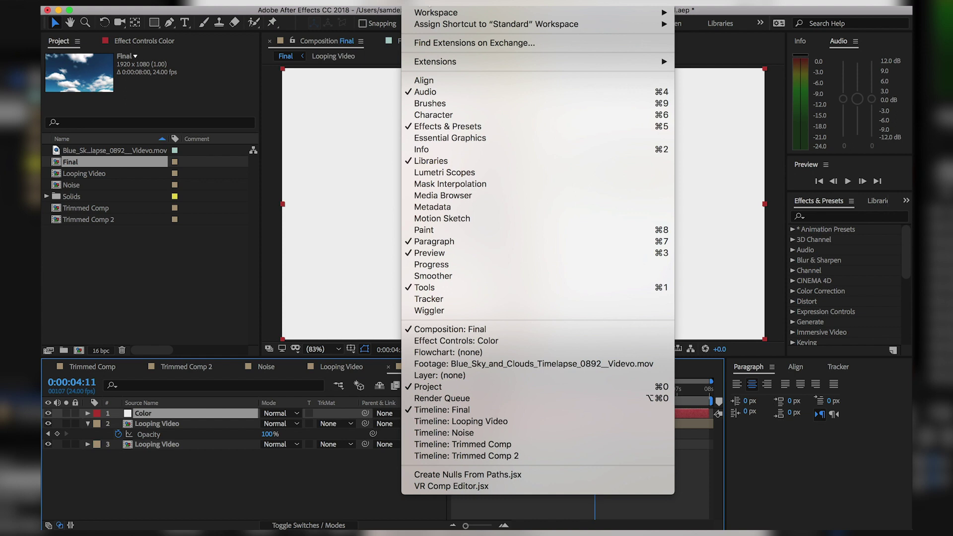
{"action": "left_click", "coordinate": [452, 127]}
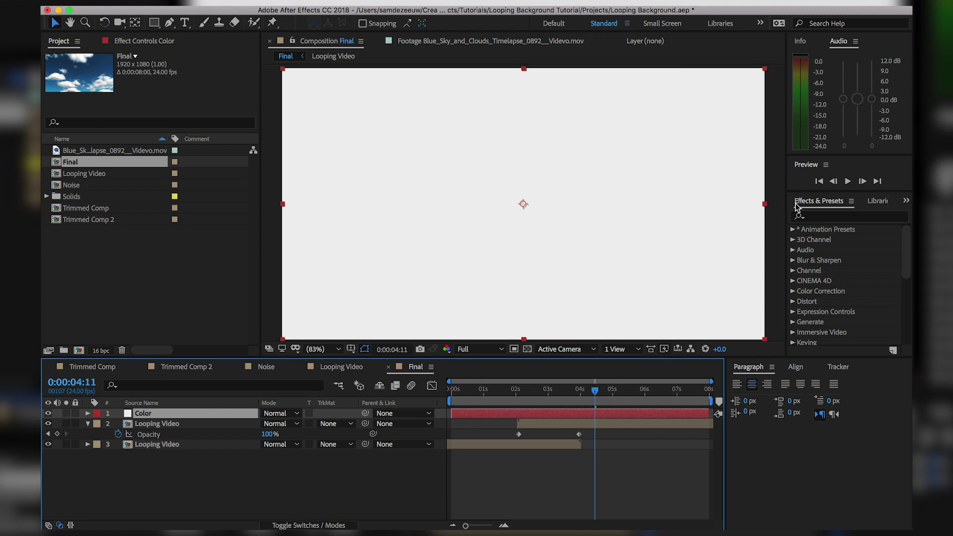
{"action": "left_click", "coordinate": [813, 217]}
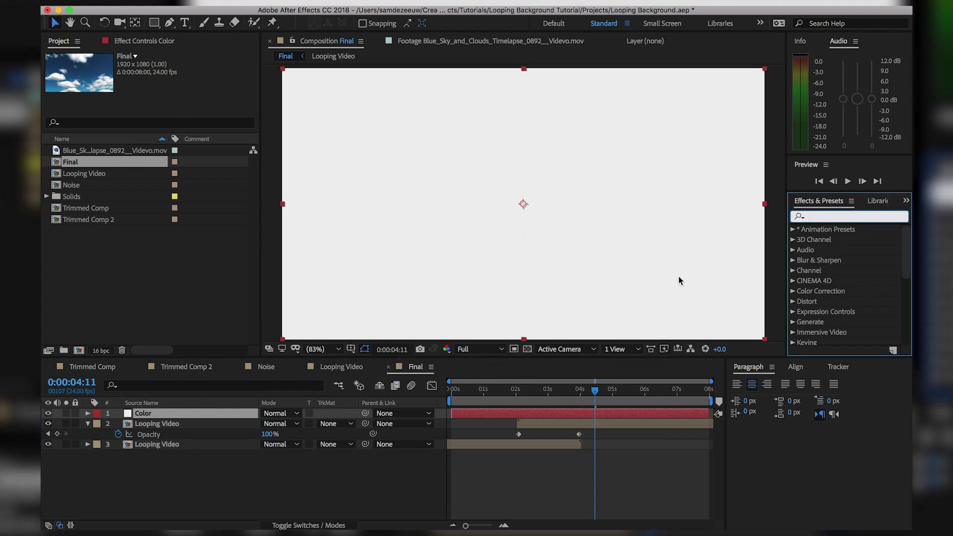
{"action": "type", "text": "ramp"}
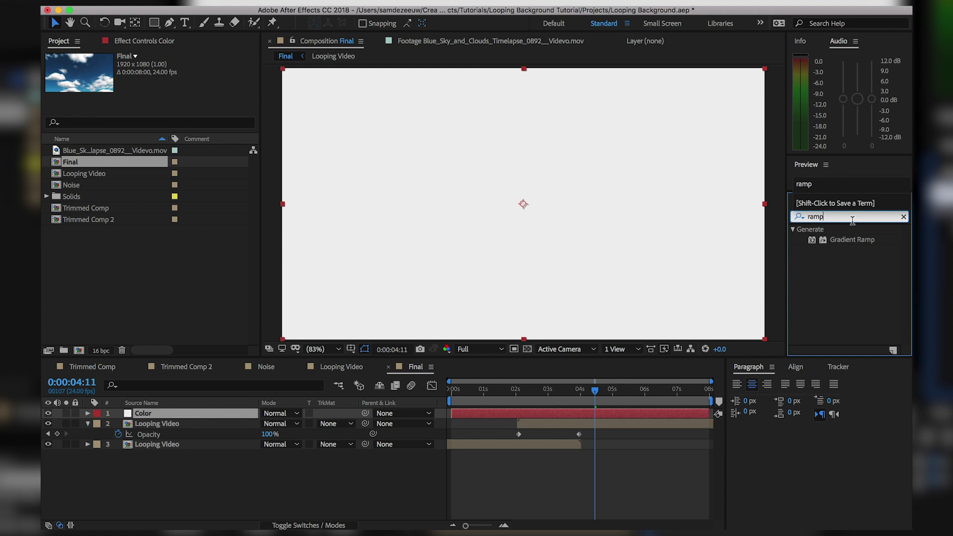
{"action": "left_click_drag", "start_coordinate": [856, 240], "coordinate": [585, 224]}
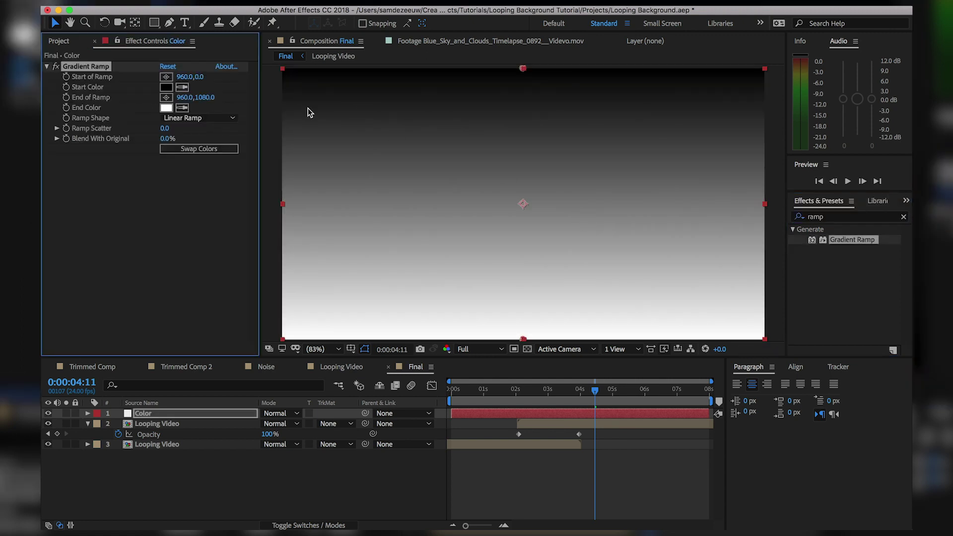
- Lay the gradient diagonally, with its start point at about 285, 974 and its end point at about 1676, 120.5
{"action": "left_click", "coordinate": [168, 78]}
{"action": "left_click_drag", "start_coordinate": [526, 71], "coordinate": [352, 312]}
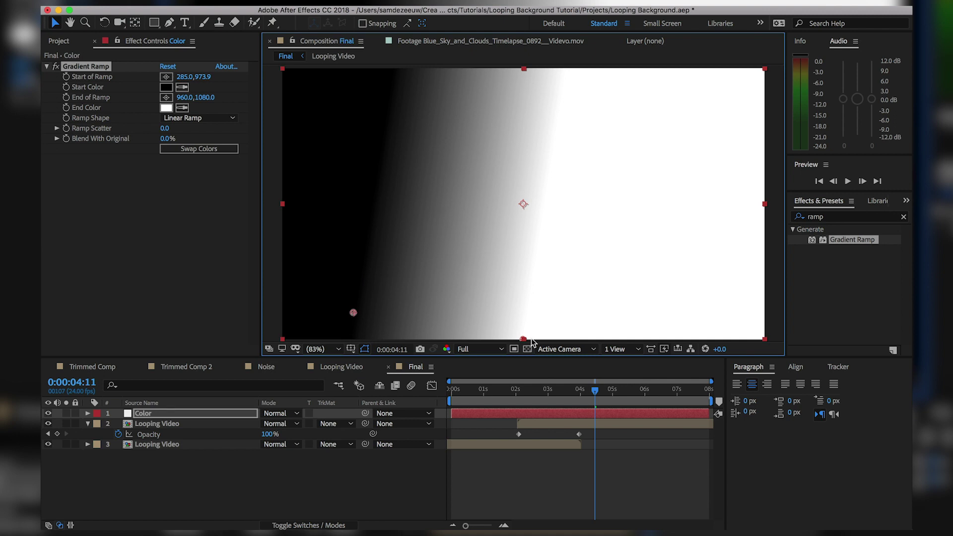
{"action": "left_click_drag", "start_coordinate": [522, 341], "coordinate": [700, 99]}
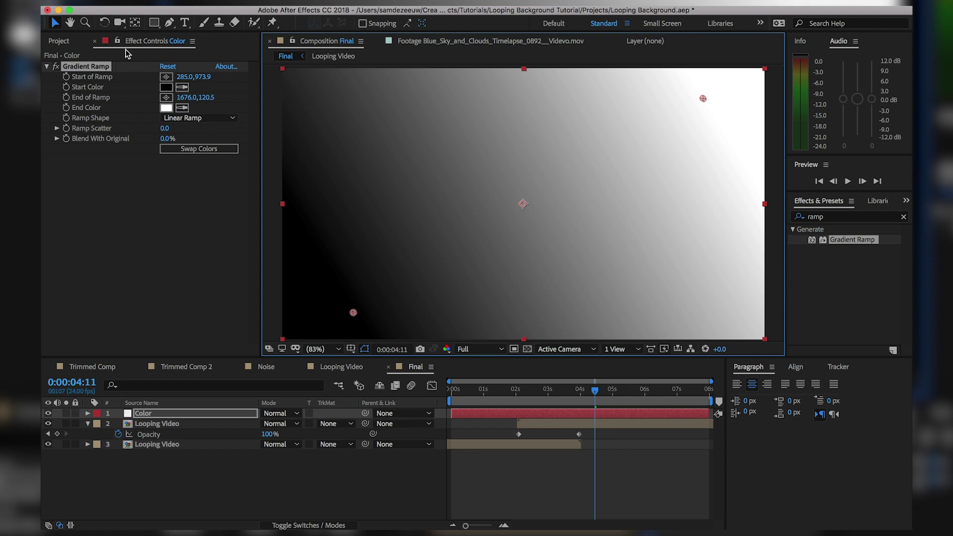
- Set the gradient's start color to purple B653D1 and its end color to a bright cyan blue
{"action": "left_click", "coordinate": [167, 90]}
{"action": "left_click", "coordinate": [222, 116]}
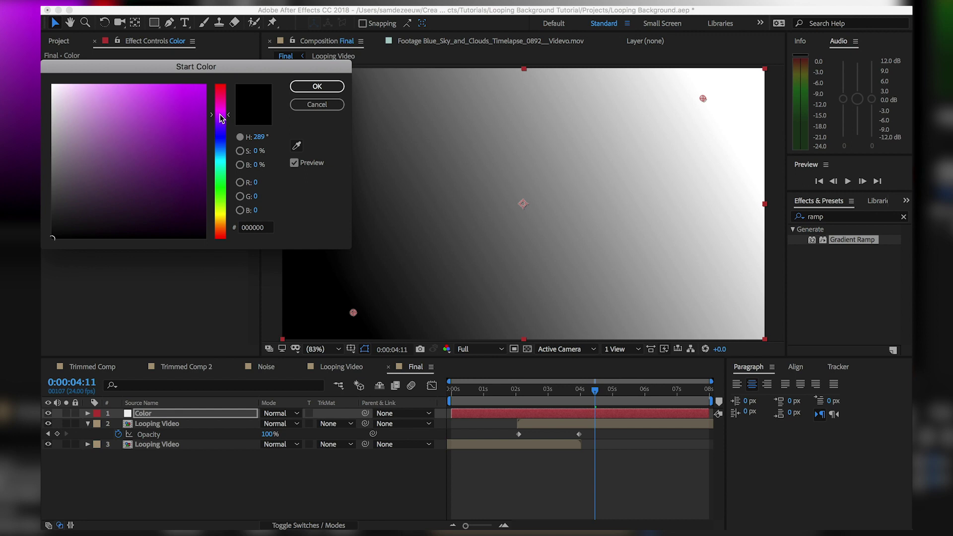
{"action": "mouse_move", "coordinate": [147, 124]}
{"action": "left_mouse_down"}
{"action": "mouse_move", "coordinate": [161, 112]}
{"action": "mouse_move", "coordinate": [151, 104]}
{"action": "mouse_move", "coordinate": [145, 112]}
{"action": "left_mouse_up"}
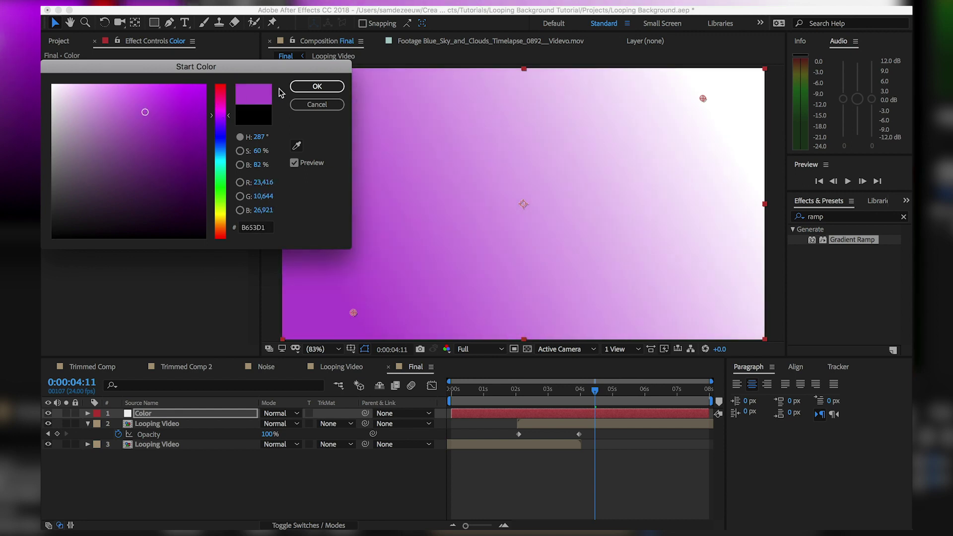
{"action": "left_click", "coordinate": [314, 88]}
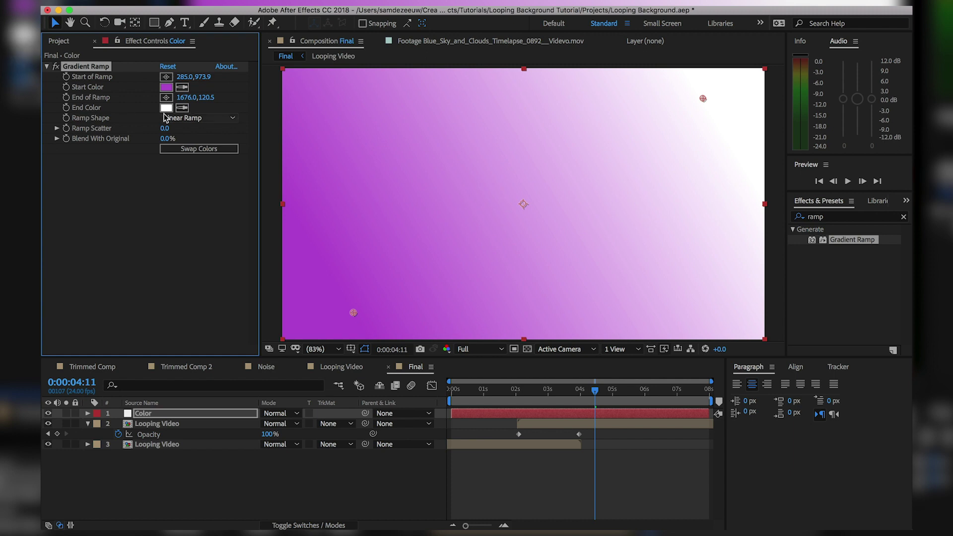
{"action": "left_click", "coordinate": [166, 108]}
{"action": "left_click_drag", "start_coordinate": [223, 147], "coordinate": [224, 158]}
{"action": "left_click_drag", "start_coordinate": [173, 120], "coordinate": [186, 103]}
{"action": "left_click", "coordinate": [317, 87]}
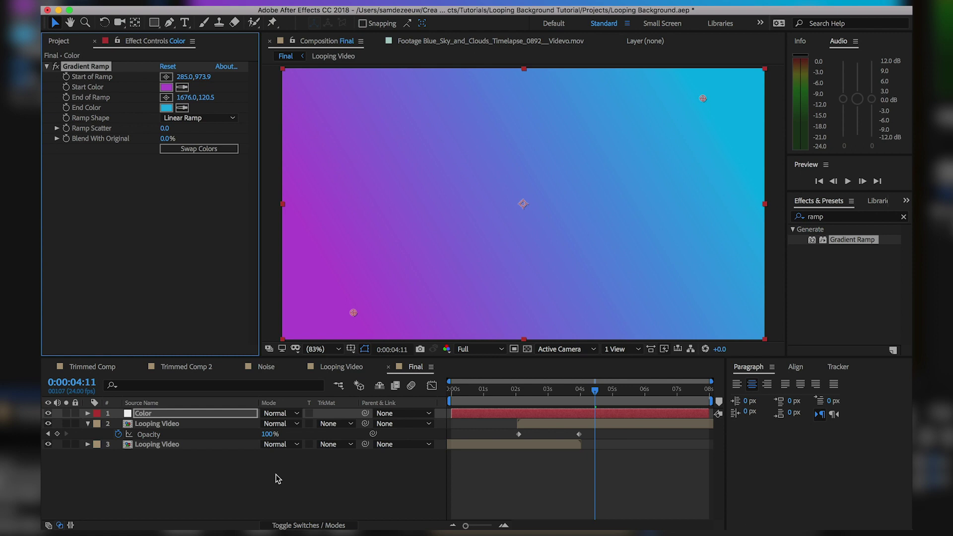
- Set the Color layer's blending mode to Color so the gradient tints the clouds beneath it
{"action": "left_click", "coordinate": [306, 525]}
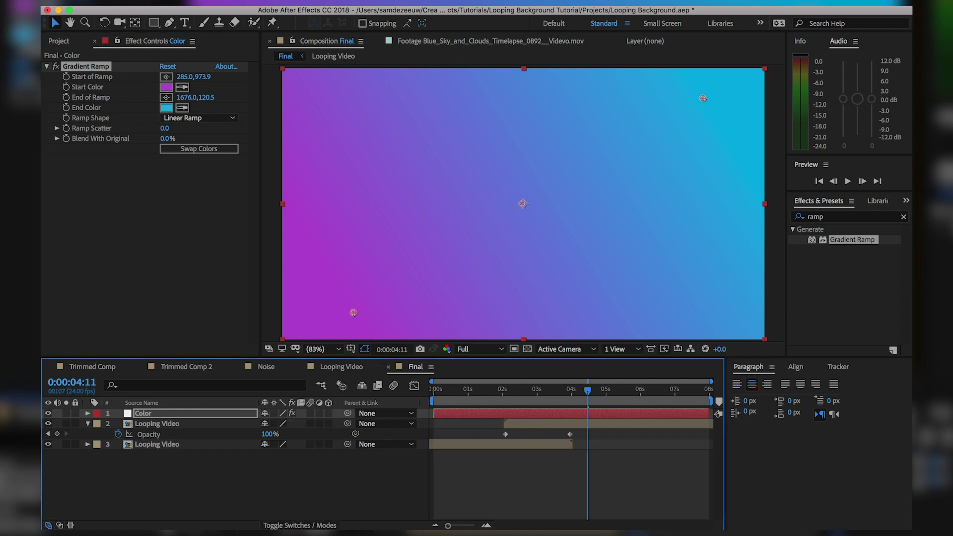
{"action": "left_click", "coordinate": [288, 526]}
{"action": "left_click", "coordinate": [289, 525]}
{"action": "left_click", "coordinate": [288, 526]}
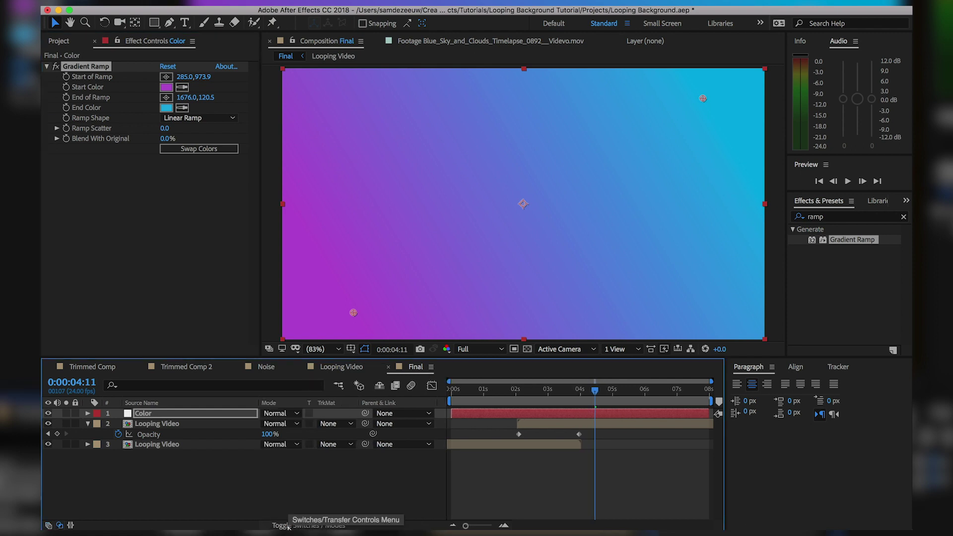
{"action": "left_click", "coordinate": [288, 413]}
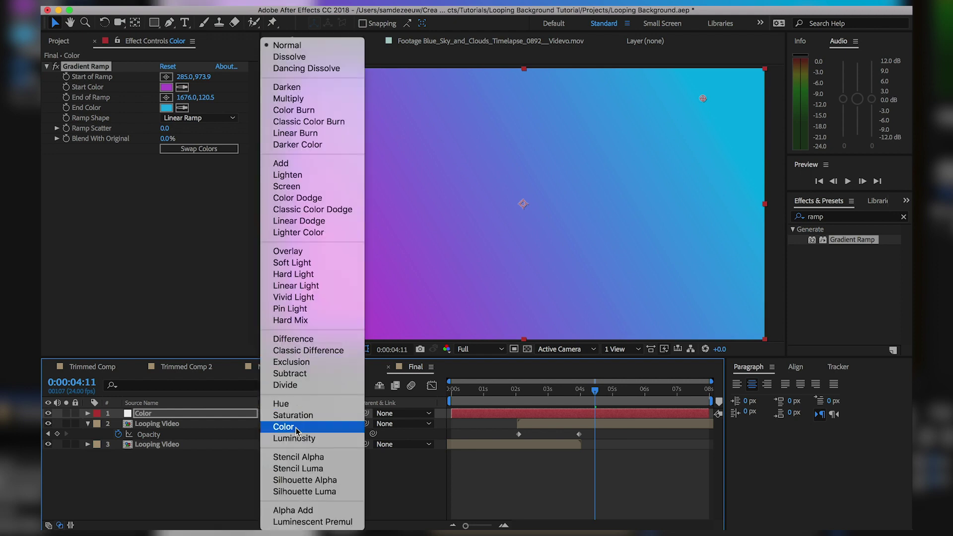
{"action": "left_click", "coordinate": [297, 430]}
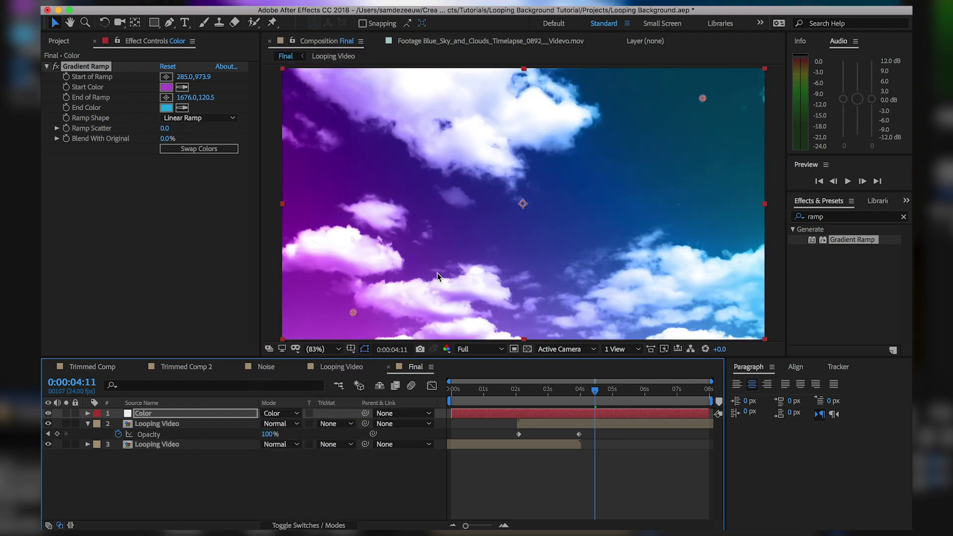
- Nudge the gradient's start point to about 270.5, 986 and change its start color to a darker purple
{"action": "left_click_drag", "start_coordinate": [348, 314], "coordinate": [344, 317]}
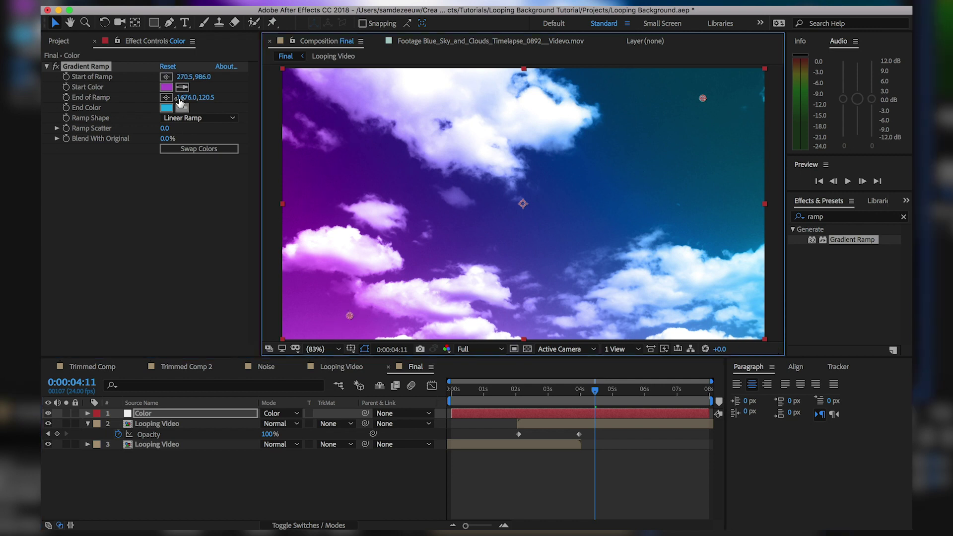
{"action": "left_click", "coordinate": [166, 87]}
{"action": "mouse_move", "coordinate": [144, 111]}
{"action": "left_mouse_down"}
{"action": "mouse_move", "coordinate": [136, 126]}
{"action": "mouse_move", "coordinate": [104, 122]}
{"action": "mouse_move", "coordinate": [113, 156]}
{"action": "mouse_move", "coordinate": [106, 150]}
{"action": "mouse_move", "coordinate": [137, 149]}
{"action": "mouse_move", "coordinate": [133, 160]}
{"action": "mouse_move", "coordinate": [139, 173]}
{"action": "mouse_move", "coordinate": [153, 172]}
{"action": "mouse_move", "coordinate": [151, 188]}
{"action": "mouse_move", "coordinate": [96, 183]}
{"action": "mouse_move", "coordinate": [104, 173]}
{"action": "mouse_move", "coordinate": [161, 170]}
{"action": "left_mouse_up"}
{"action": "left_click", "coordinate": [317, 87]}
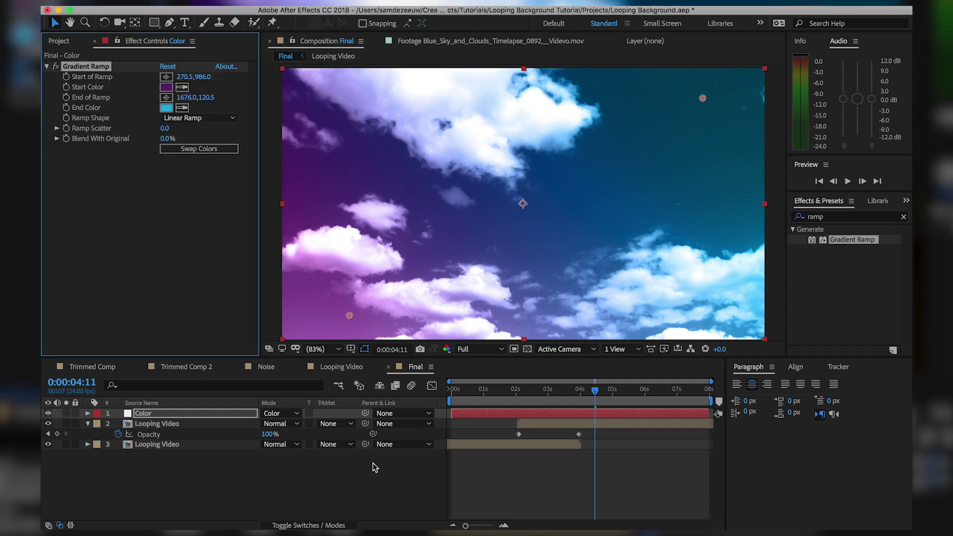
- Move the playhead to 0:00:05:07 and add another composition-sized white solid above the Color layer, keeping the default name
{"action": "left_click", "coordinate": [457, 457]}
{"action": "left_click_drag", "start_coordinate": [583, 391], "coordinate": [621, 407]}
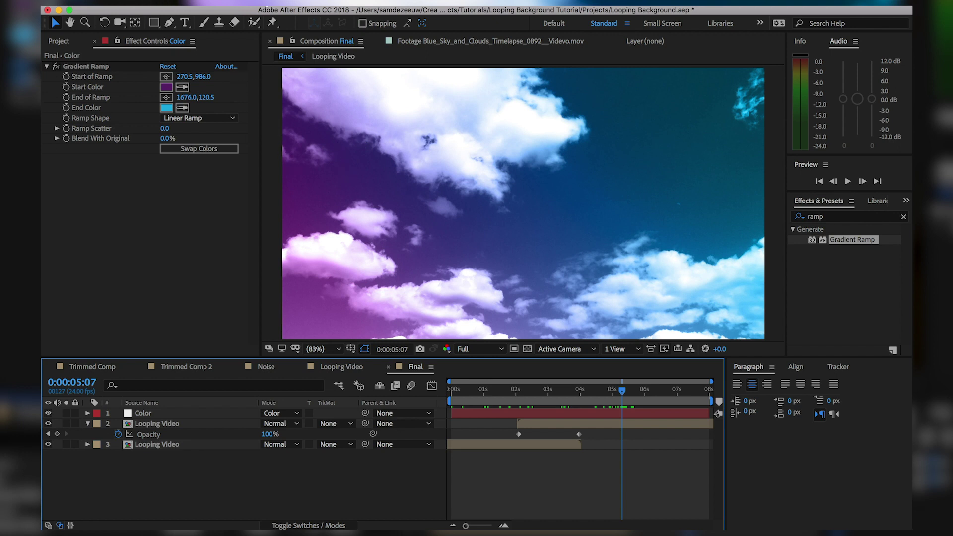
{"action": "left_click", "coordinate": [268, 0]}
{"action": "mouse_move", "coordinate": [278, 13]}
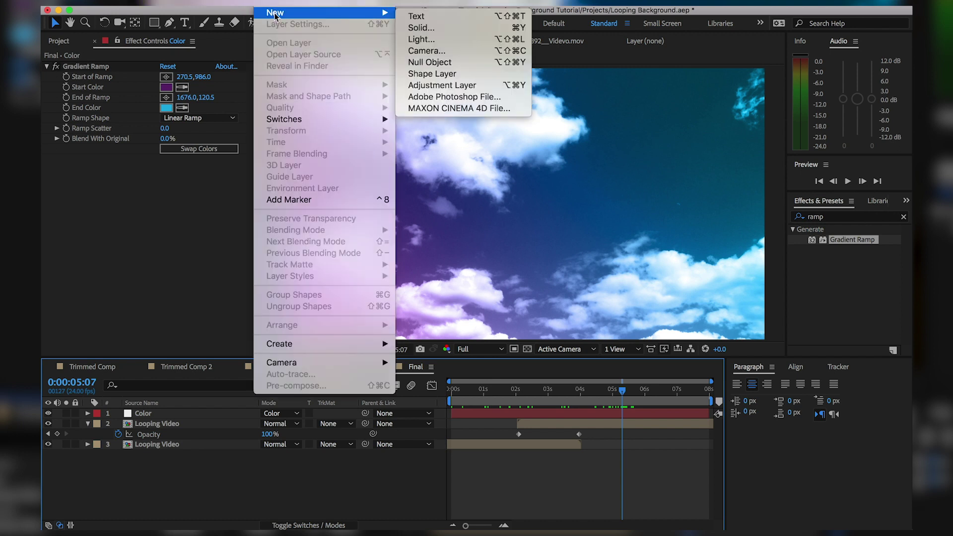
{"action": "left_click", "coordinate": [474, 30]}
{"action": "left_click", "coordinate": [187, 229]}
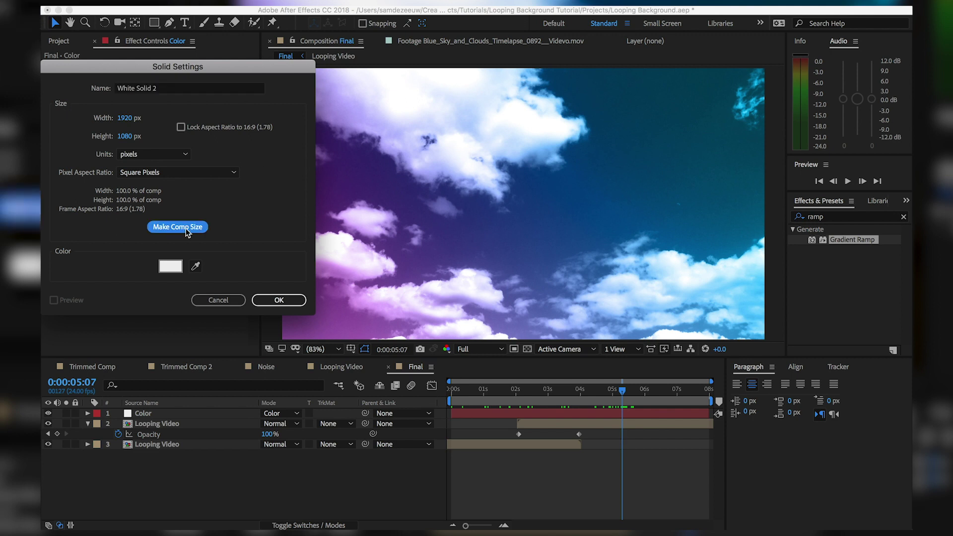
{"action": "left_click", "coordinate": [276, 306]}
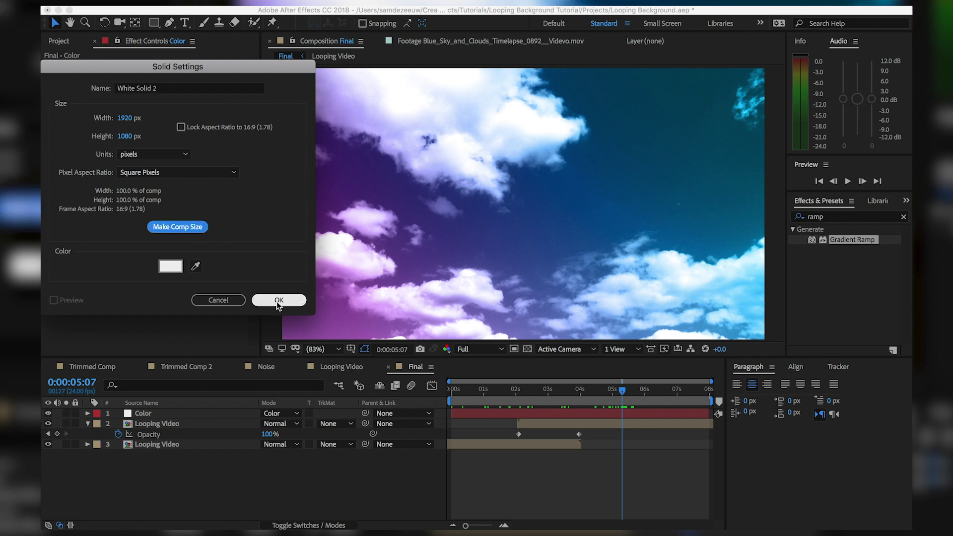
- Search the effects for "fracta" and apply Fractal Noise to the new white solid
{"action": "left_click", "coordinate": [835, 217]}
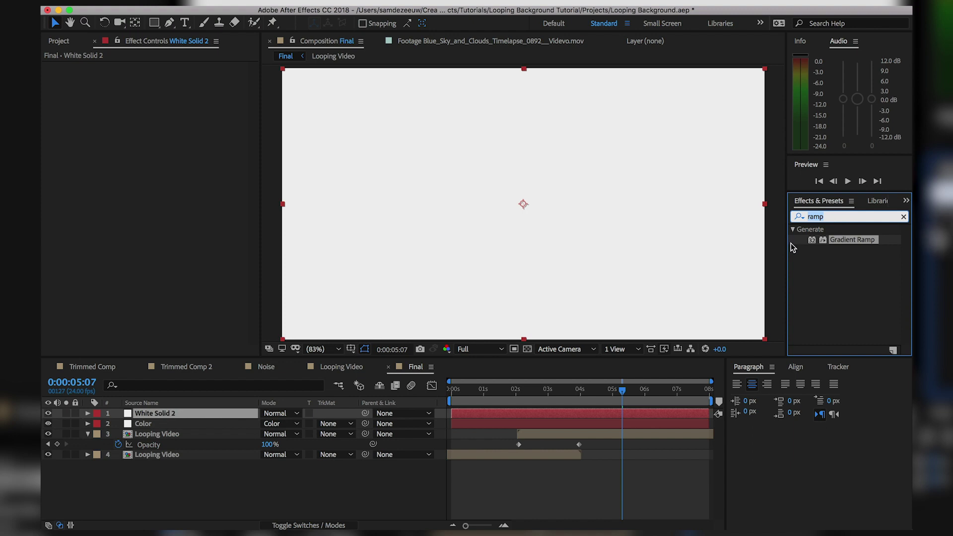
{"action": "type", "text": "fracta"}
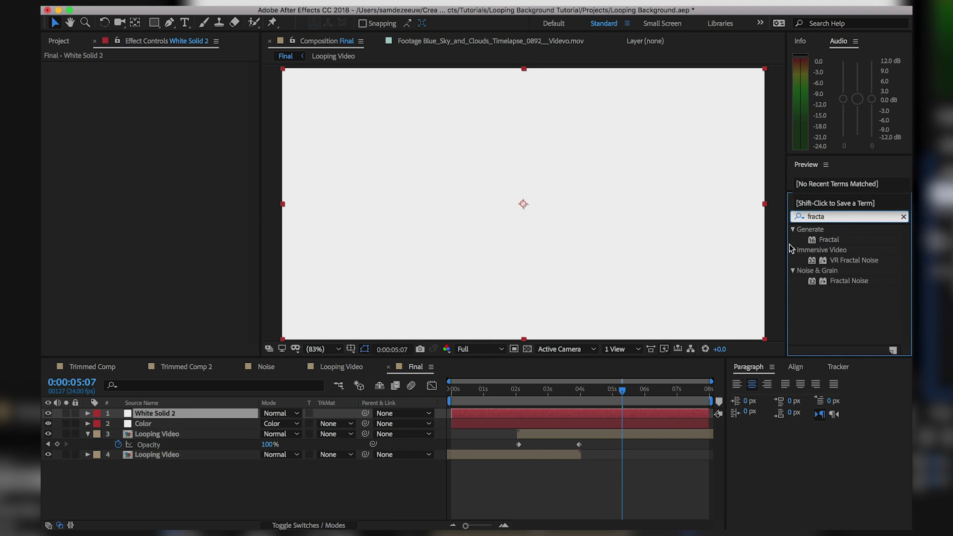
{"action": "left_click_drag", "start_coordinate": [857, 280], "coordinate": [506, 237]}
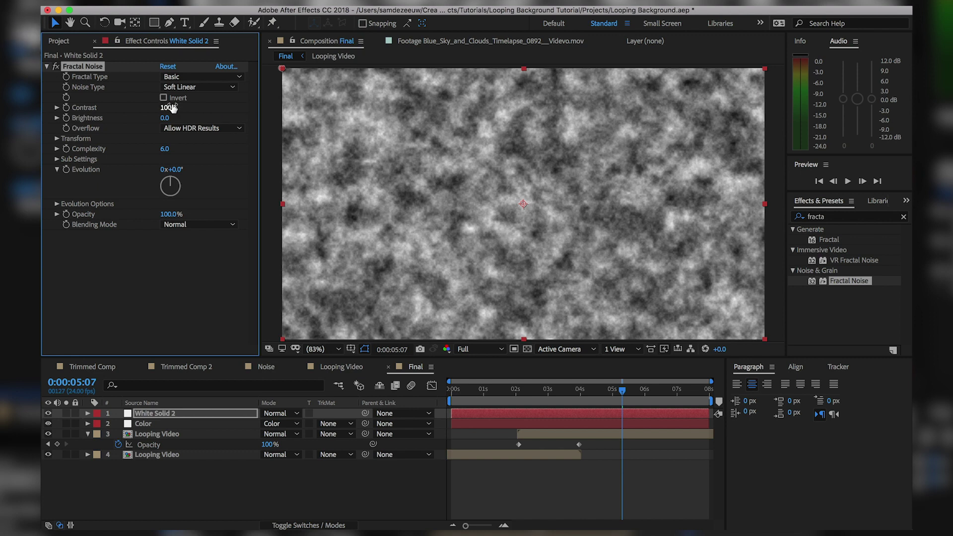
- Set the Fractal Noise contrast to 214 and brightness to -50, and blend the noise layer in Screen mode
{"action": "left_click_drag", "start_coordinate": [174, 108], "coordinate": [235, 108]}
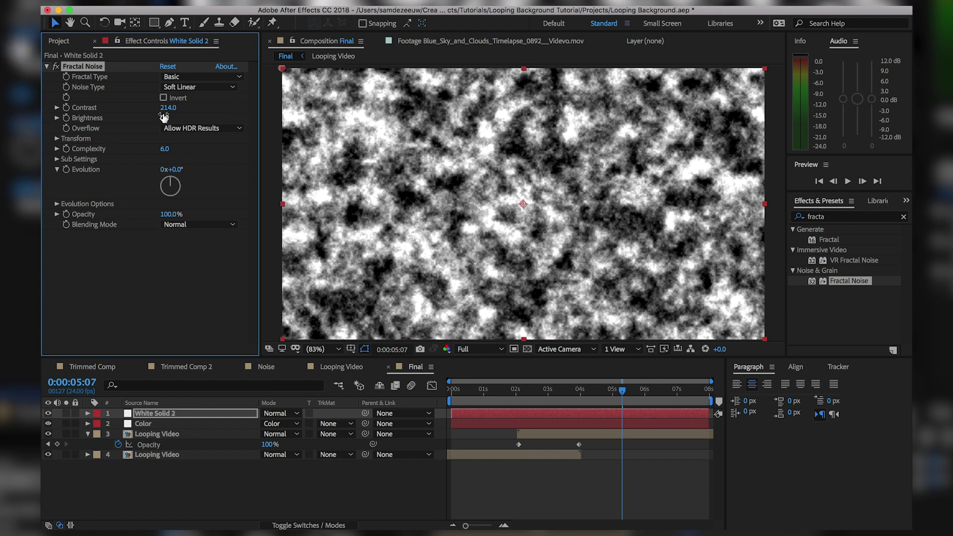
{"action": "left_click_drag", "start_coordinate": [166, 119], "coordinate": [138, 119]}
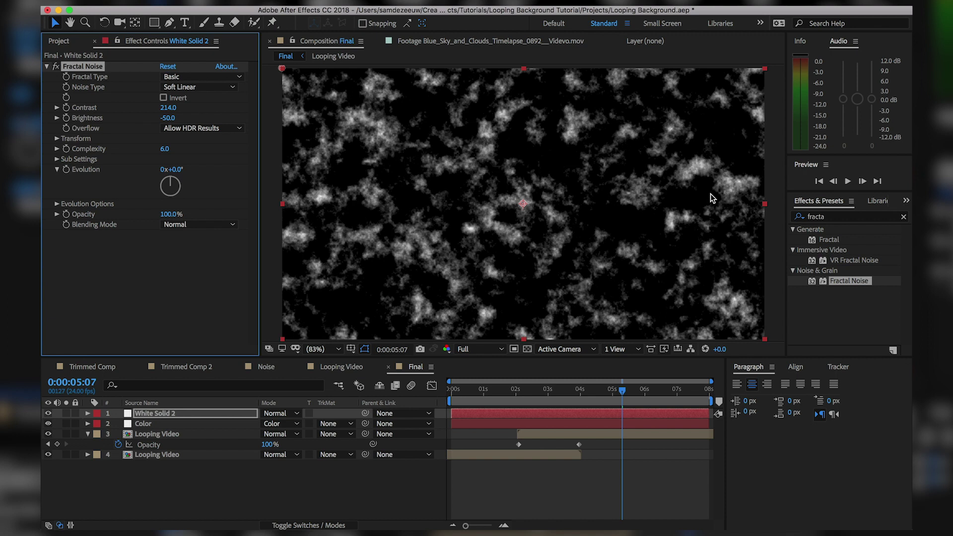
{"action": "left_click", "coordinate": [280, 416]}
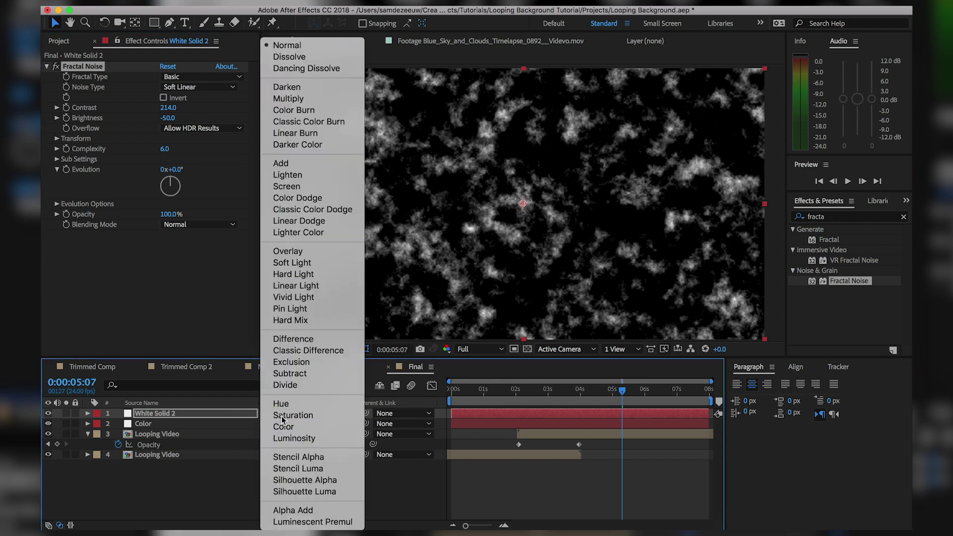
{"action": "left_click", "coordinate": [293, 187]}
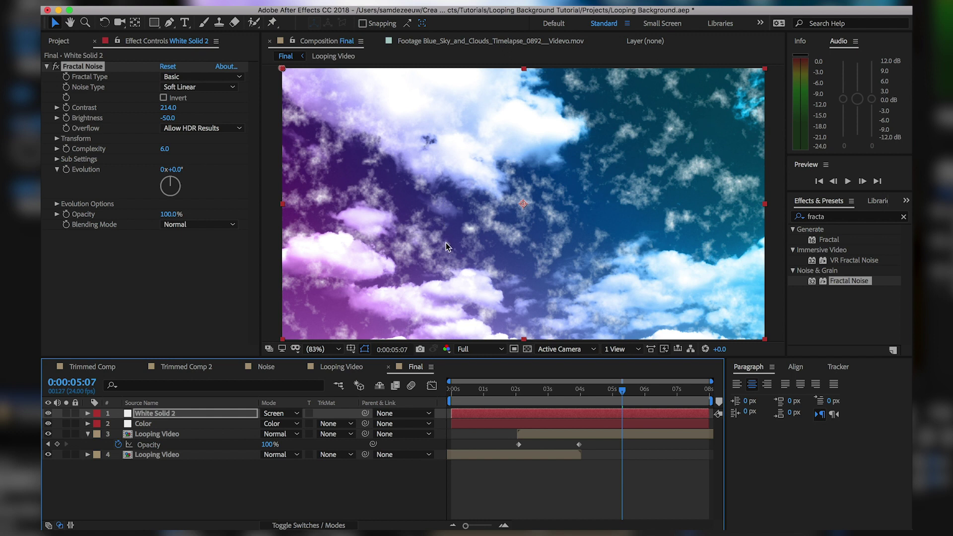
- Try raising the Fractal Noise brightness and set it back to -50
{"action": "left_click", "coordinate": [168, 119]}
{"action": "mouse_move", "coordinate": [168, 118]}
{"action": "left_mouse_down"}
{"action": "mouse_move", "coordinate": [204, 118]}
{"action": "mouse_move", "coordinate": [182, 121]}
{"action": "left_mouse_up"}
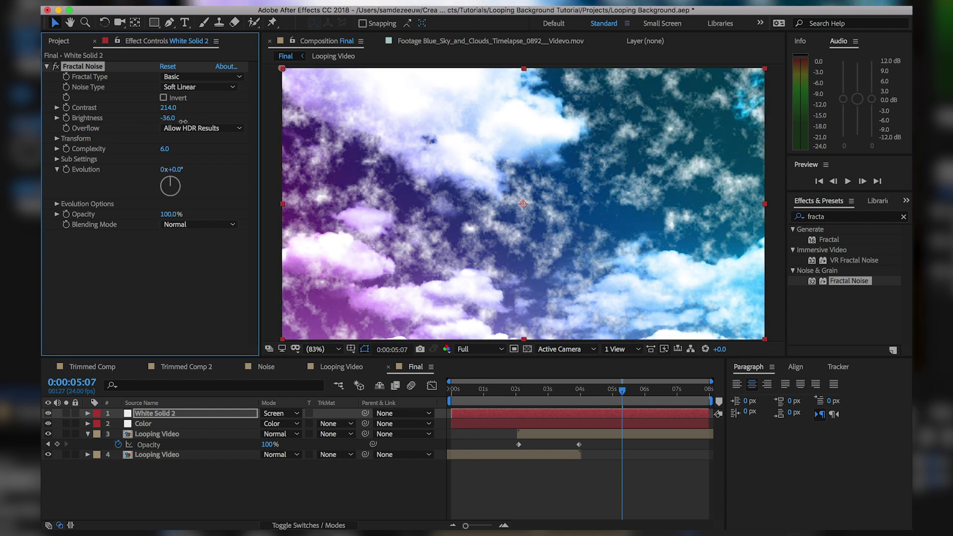
{"action": "left_click_drag", "start_coordinate": [183, 121], "coordinate": [214, 115]}
{"action": "left_click", "coordinate": [167, 117]}
{"action": "type", "text": "-50"}
{"action": "key", "text": "Return"}
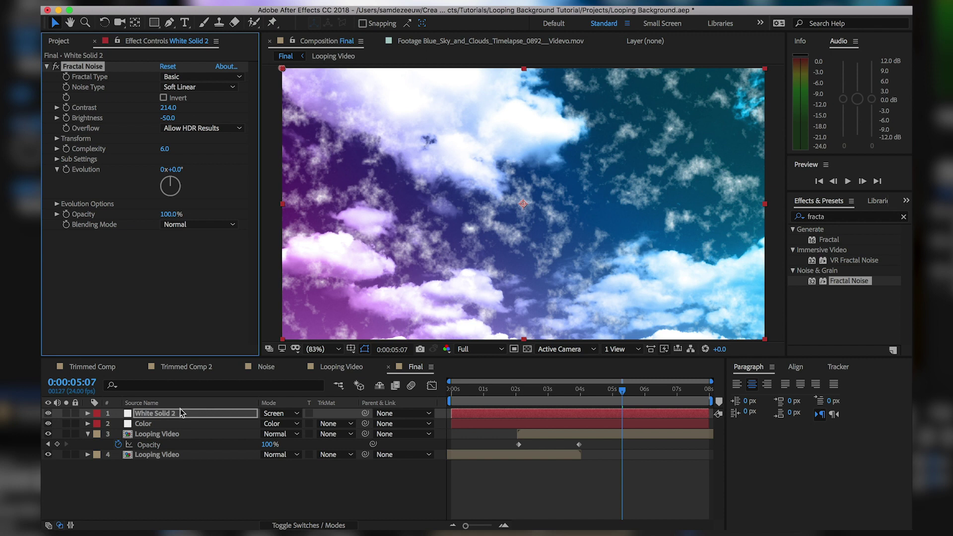
- Move the White Solid 2 layer below Color and pre-compose it as "Loop Noise", moving all attributes into the new composition
{"action": "left_click_drag", "start_coordinate": [183, 414], "coordinate": [186, 427]}
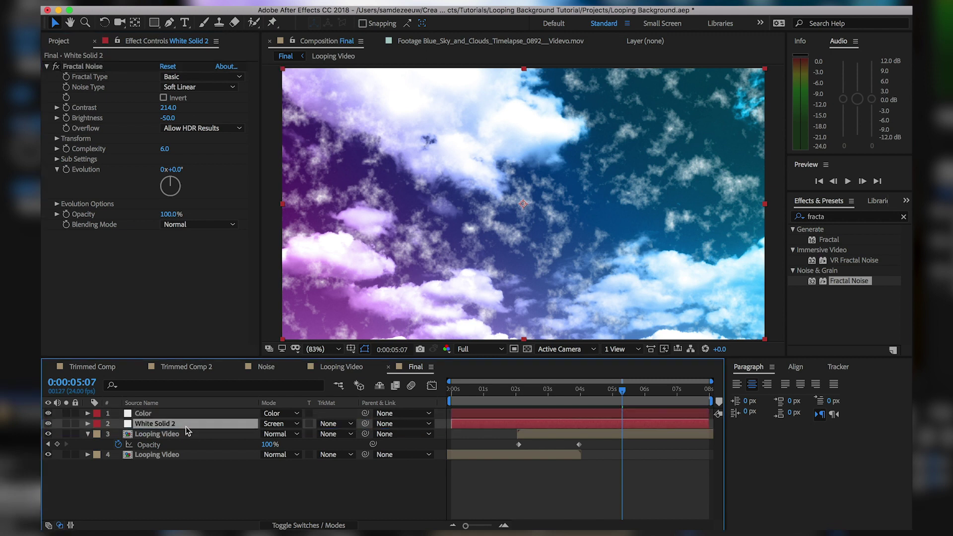
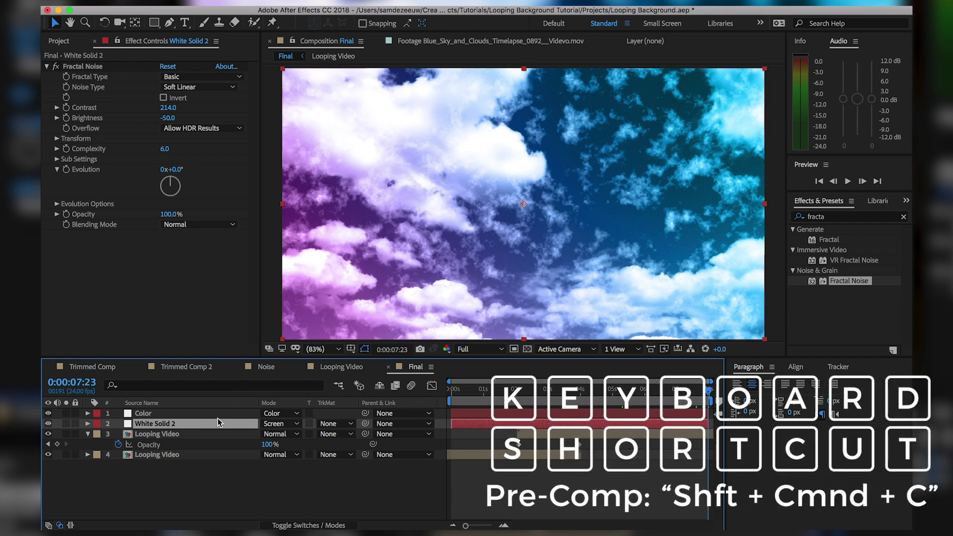
{"action": "key", "text": "shift+super+c"}
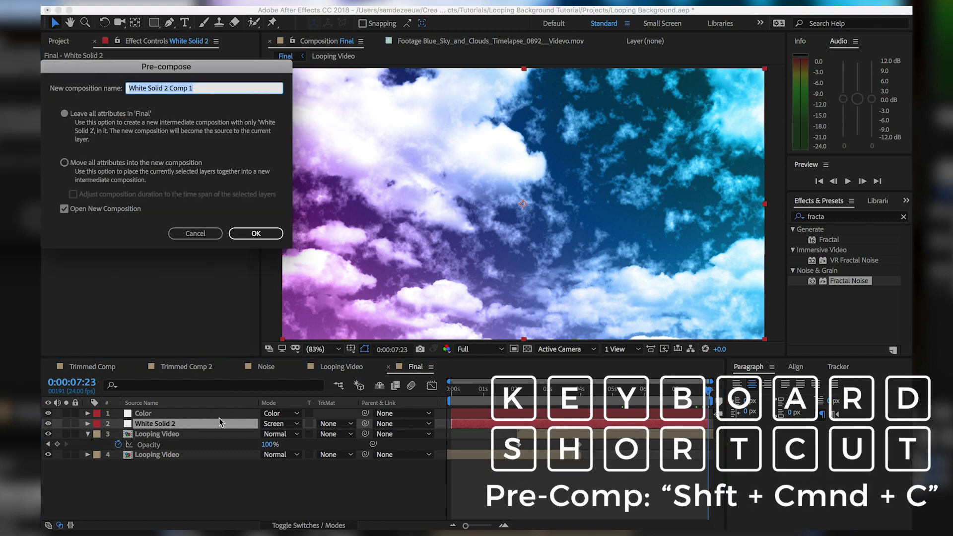
{"action": "left_click_drag", "start_coordinate": [222, 66], "coordinate": [524, 129]}
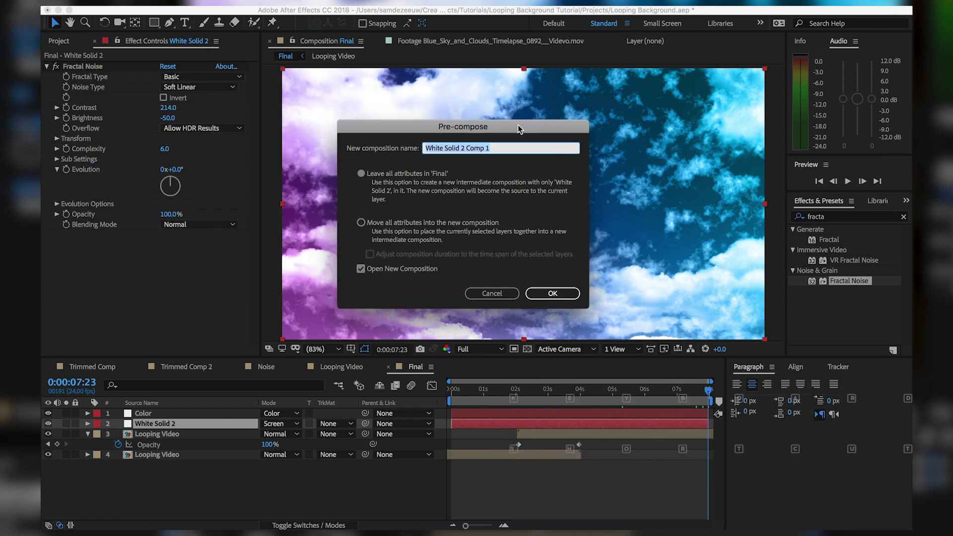
{"action": "left_click", "coordinate": [432, 226]}
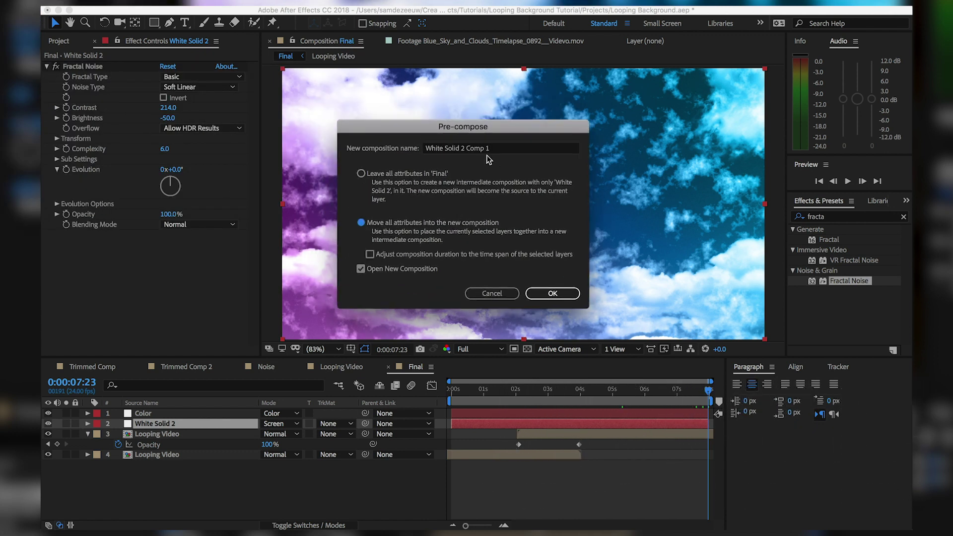
{"action": "left_click", "coordinate": [474, 148]}
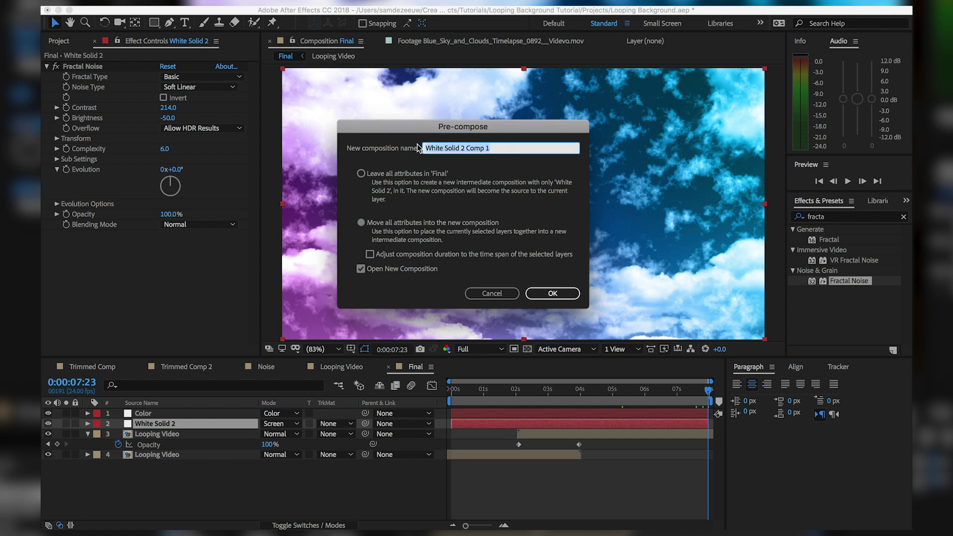
{"action": "type", "text": "Loop Noise"}
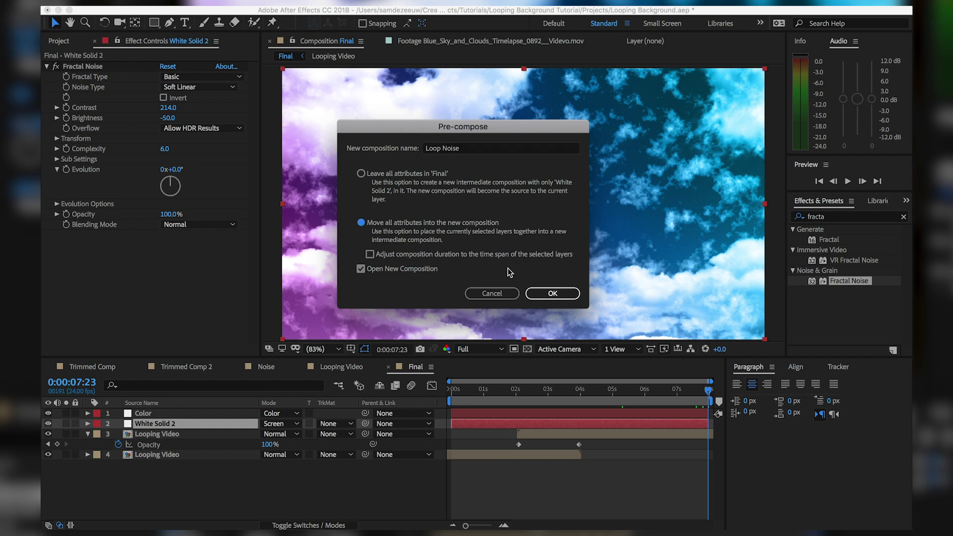
{"action": "left_click", "coordinate": [551, 297]}
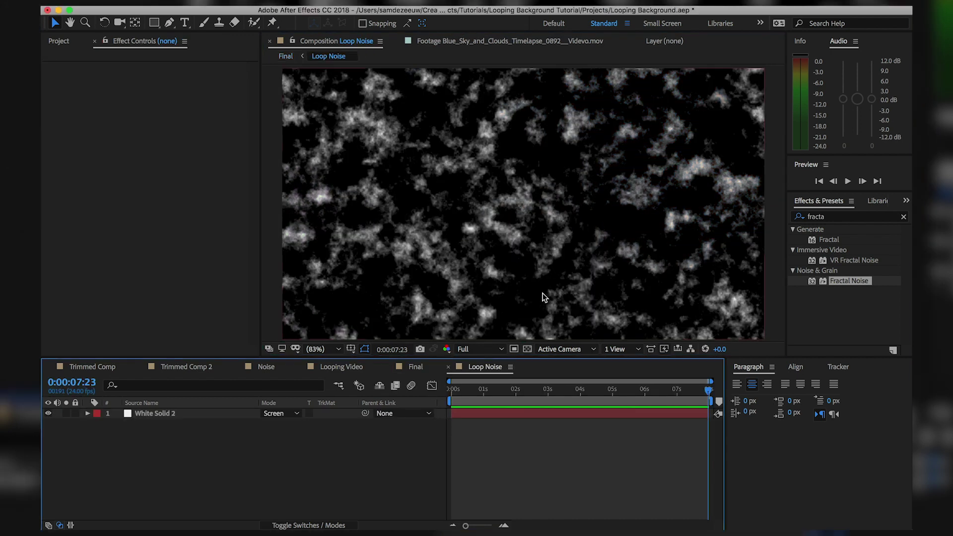
- Return to the Final composition and set the Loop Noise layer's blending mode to Screen
{"action": "left_click_drag", "start_coordinate": [546, 392], "coordinate": [514, 391]}
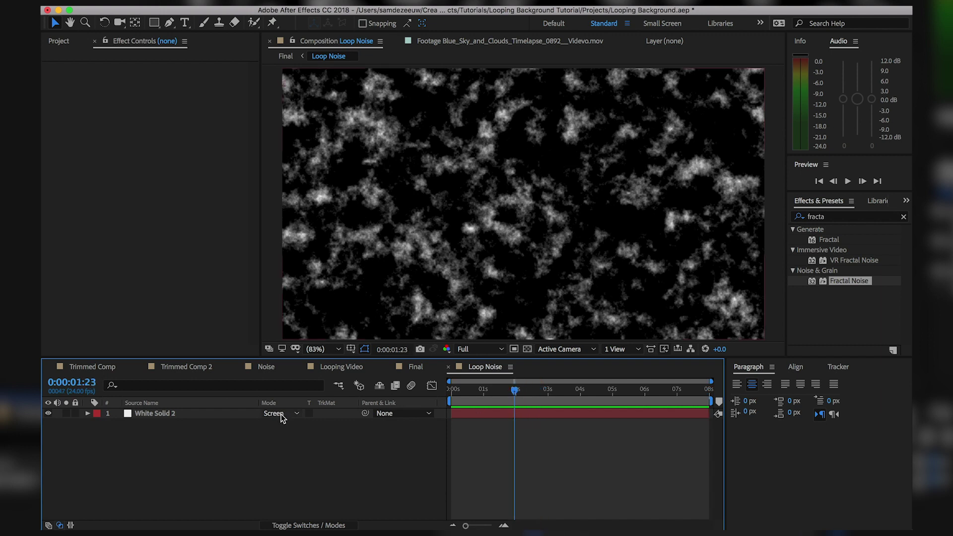
{"action": "left_click", "coordinate": [417, 366]}
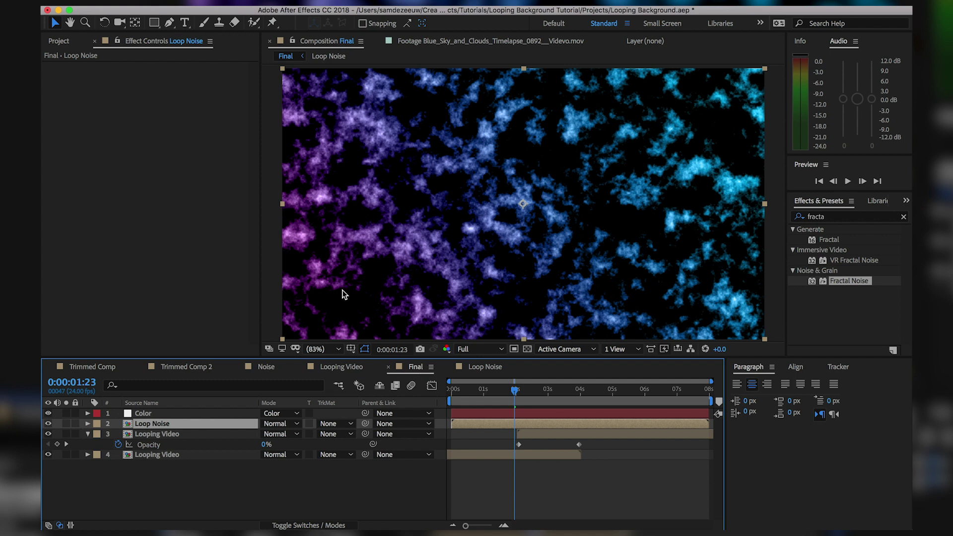
{"action": "left_click", "coordinate": [276, 424]}
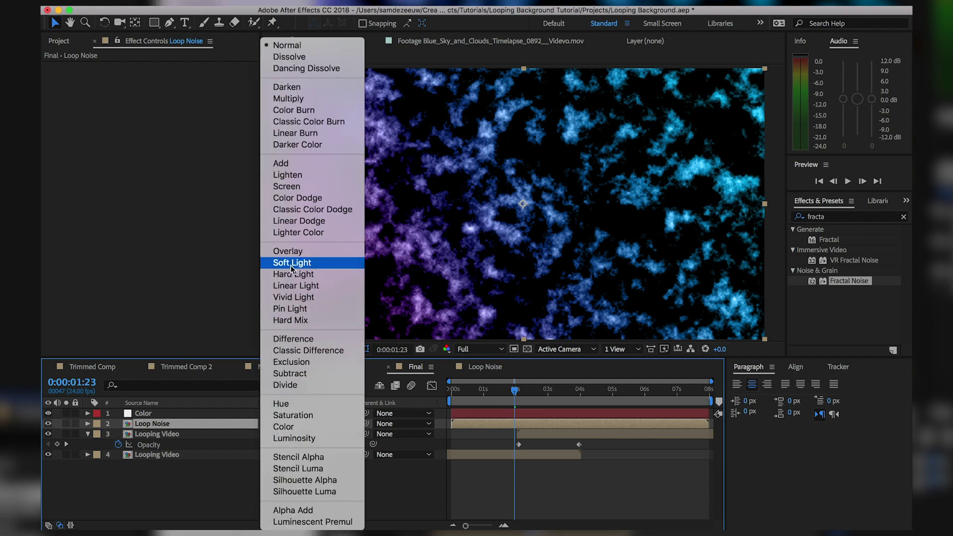
{"action": "left_click", "coordinate": [292, 187]}
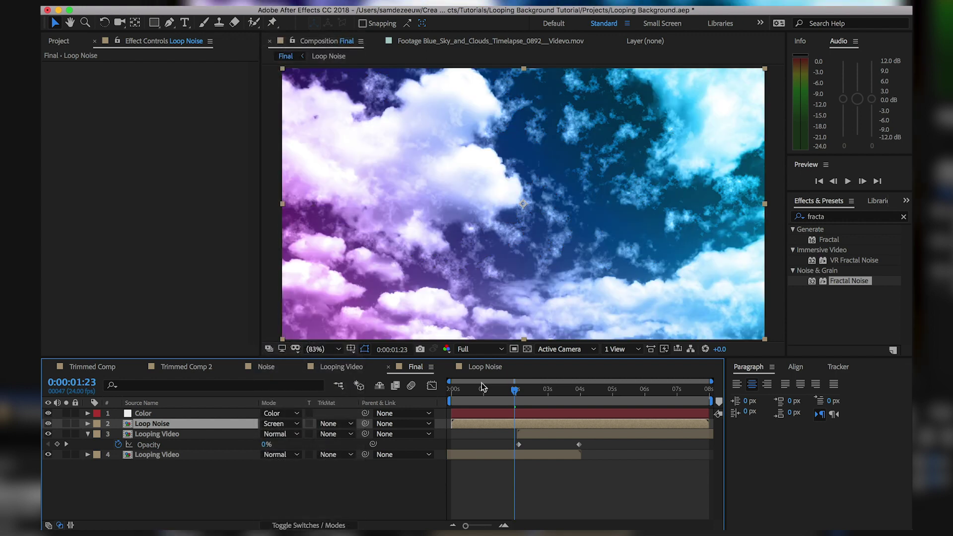
- Open the Loop Noise composition and set its duration to ten seconds
{"action": "left_click_drag", "start_coordinate": [496, 391], "coordinate": [581, 391]}
{"action": "left_click", "coordinate": [486, 367]}
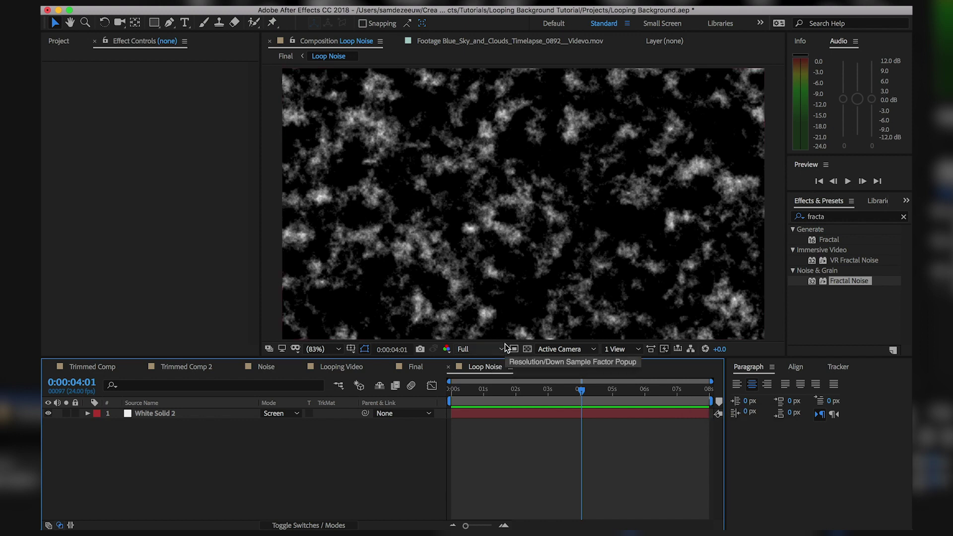
{"action": "key", "text": "super+k"}
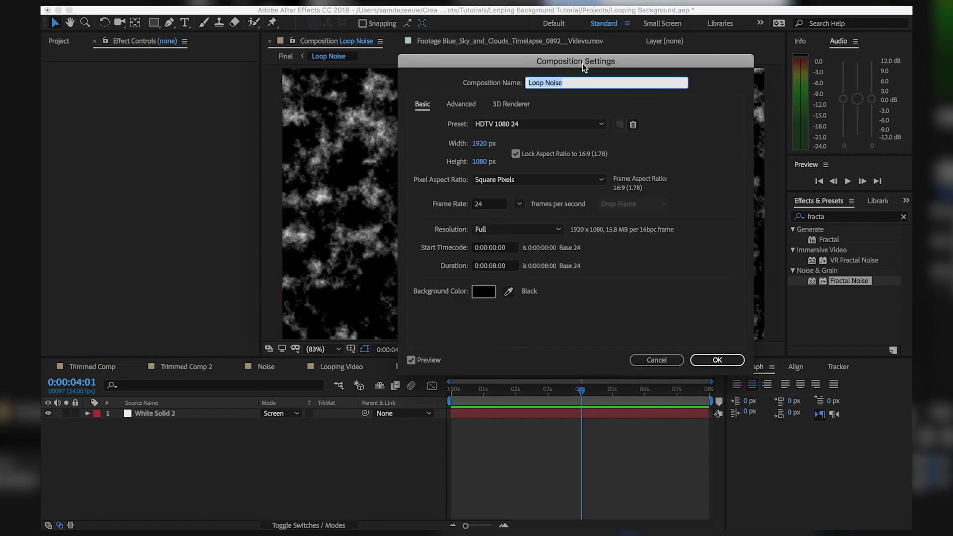
{"action": "left_click", "coordinate": [209, 4]}
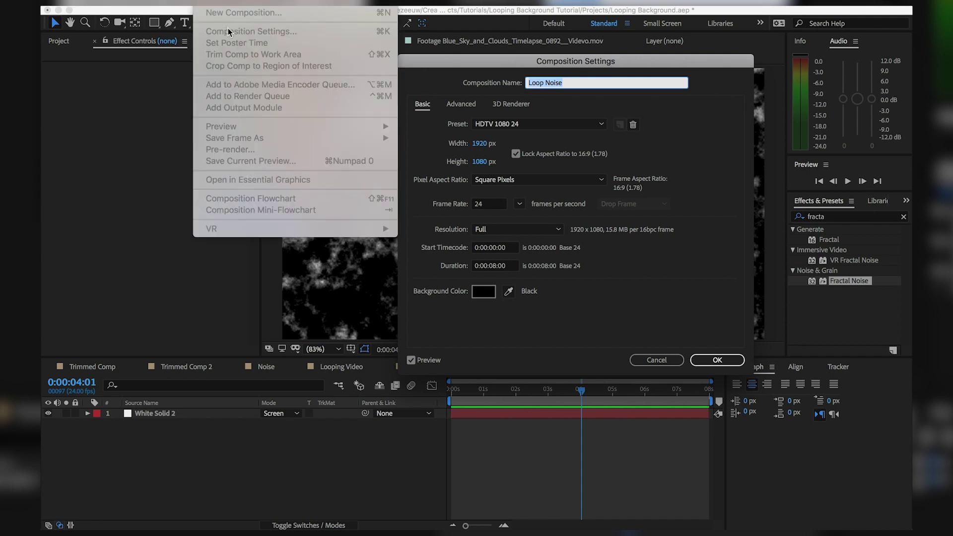
{"action": "key", "text": "Escape"}
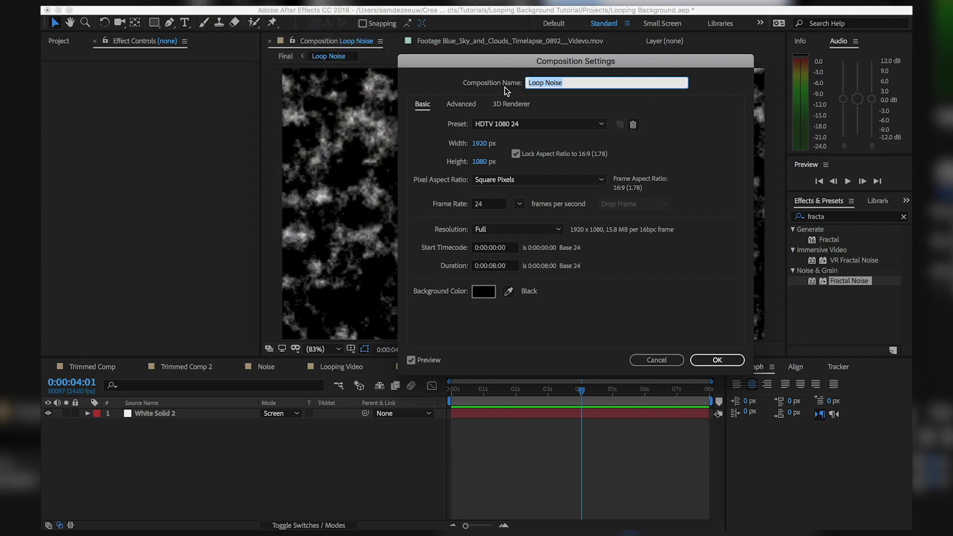
{"action": "left_click", "coordinate": [497, 266]}
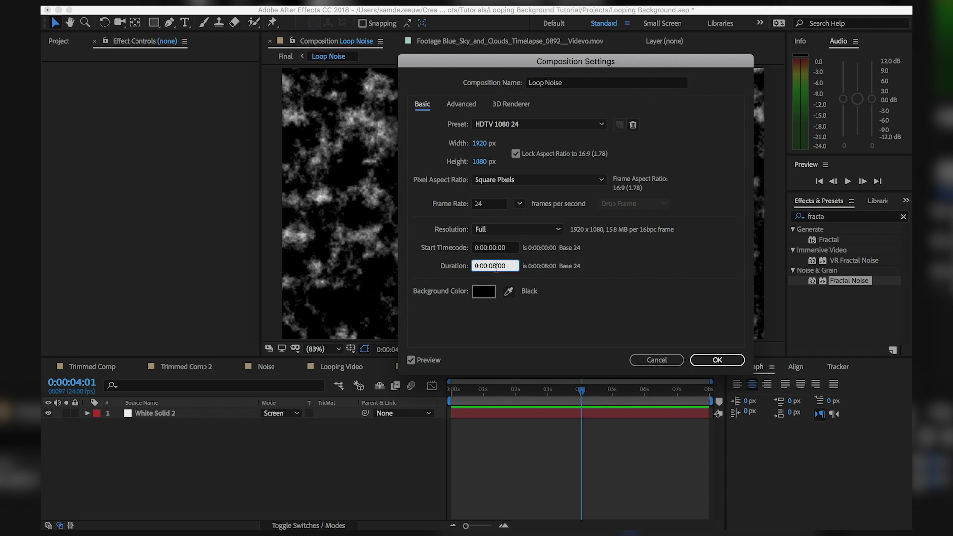
{"action": "type", "text": "1"}
{"action": "left_click", "coordinate": [715, 361]}
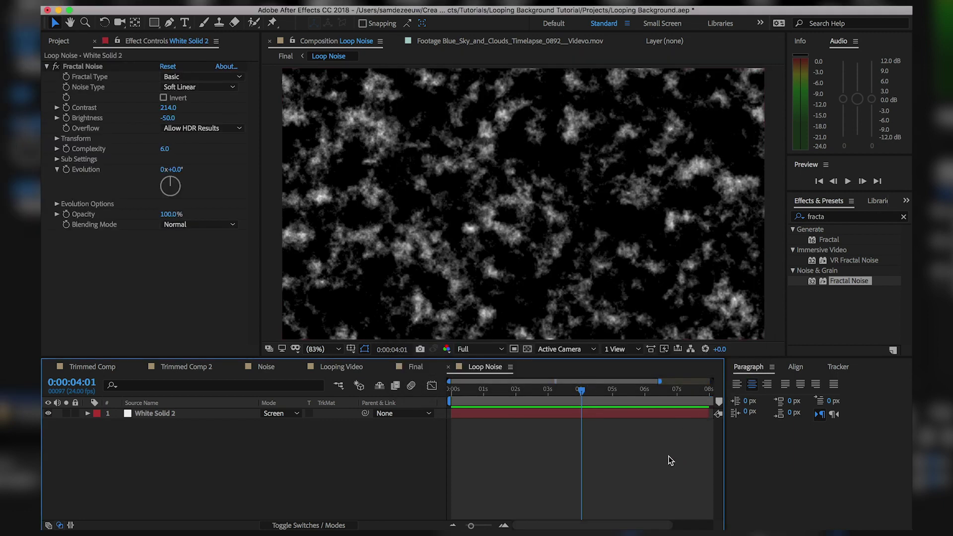
- Extend the White Solid 2 layer to the end of the Loop Noise composition
{"action": "key", "text": "minus"}
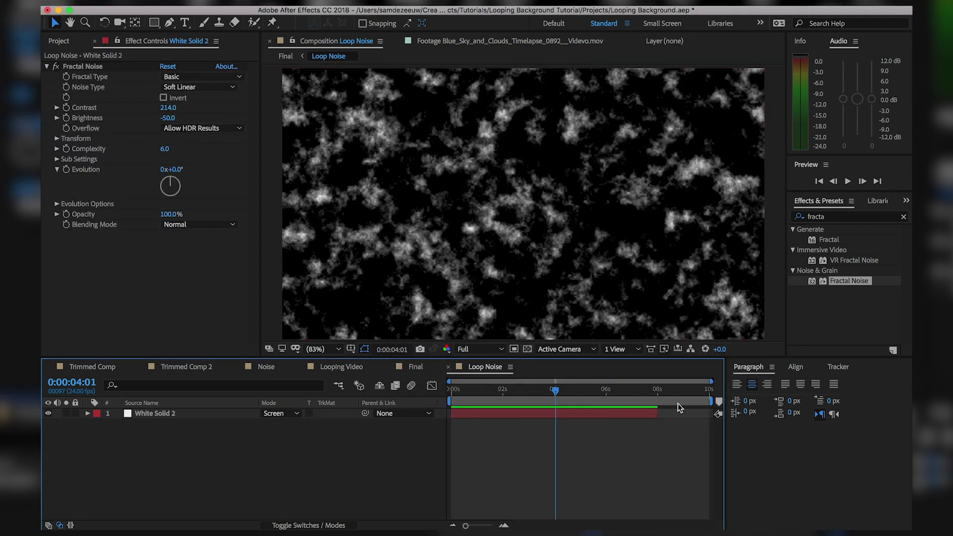
{"action": "left_click_drag", "start_coordinate": [657, 415], "coordinate": [719, 414]}
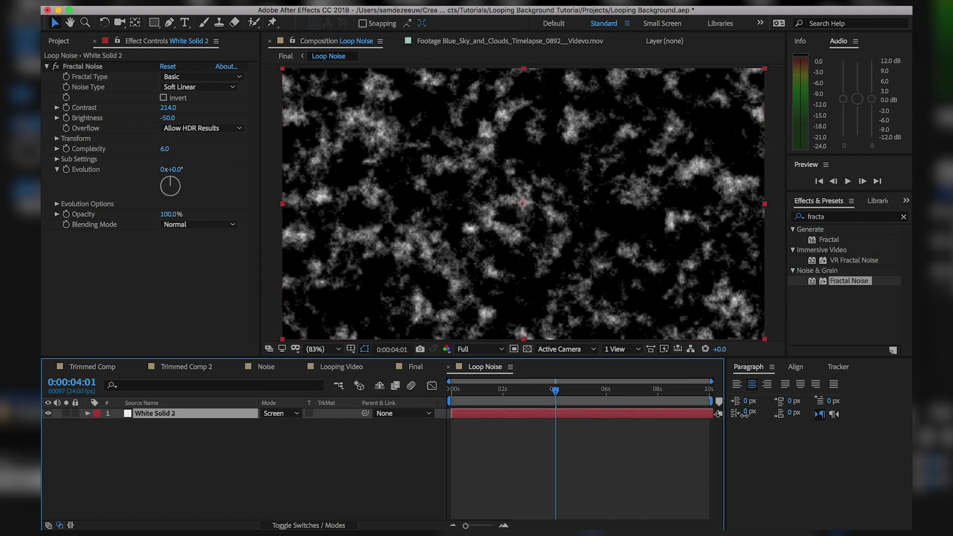
{"action": "left_click", "coordinate": [696, 390]}
{"action": "left_click", "coordinate": [711, 390]}
- Try out the noise's Evolution and add an Evolution keyframe of 0x+0.0° at 0:00:00:00, revealing it in the timeline
{"action": "key", "text": "Home"}
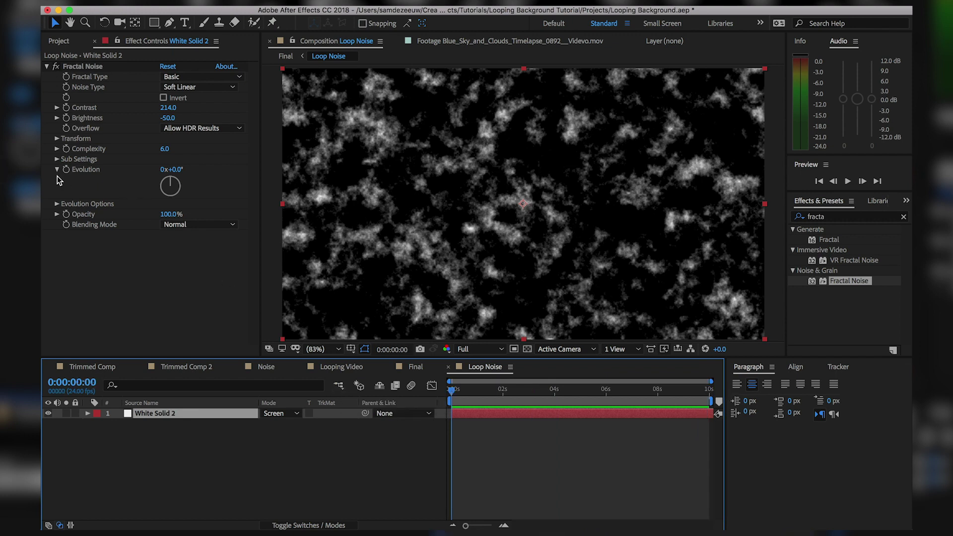
{"action": "left_click_drag", "start_coordinate": [174, 170], "coordinate": [368, 180]}
{"action": "left_click_drag", "start_coordinate": [187, 171], "coordinate": [3, 230]}
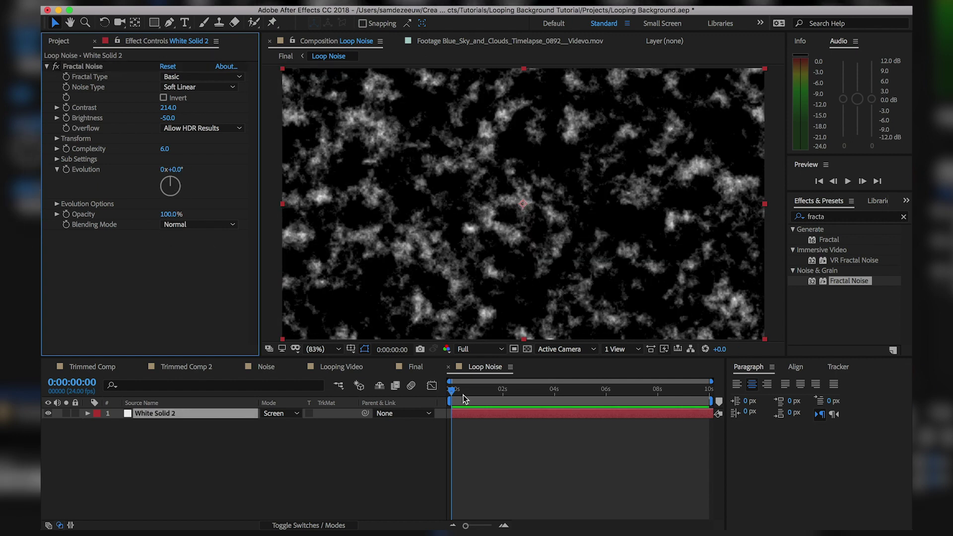
{"action": "left_click", "coordinate": [66, 170]}
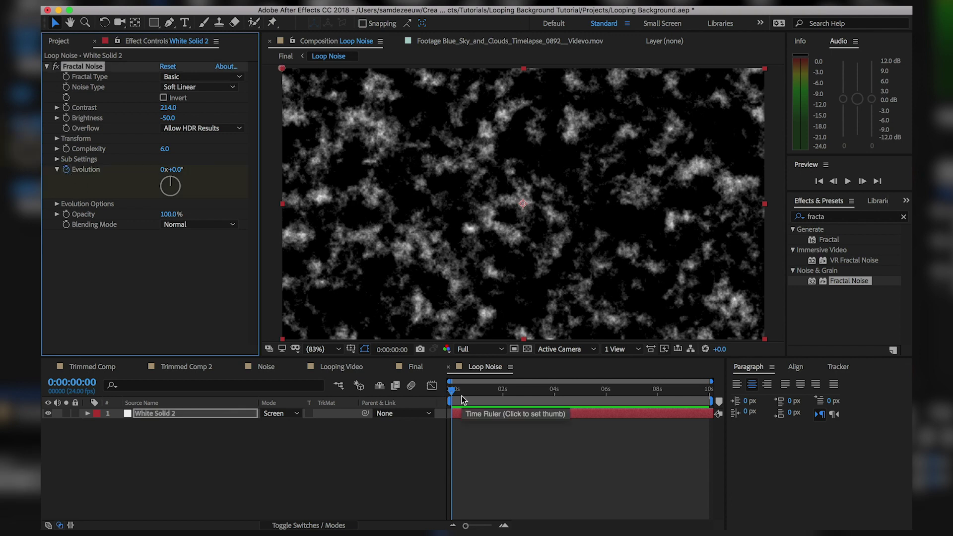
{"action": "key", "text": "u"}
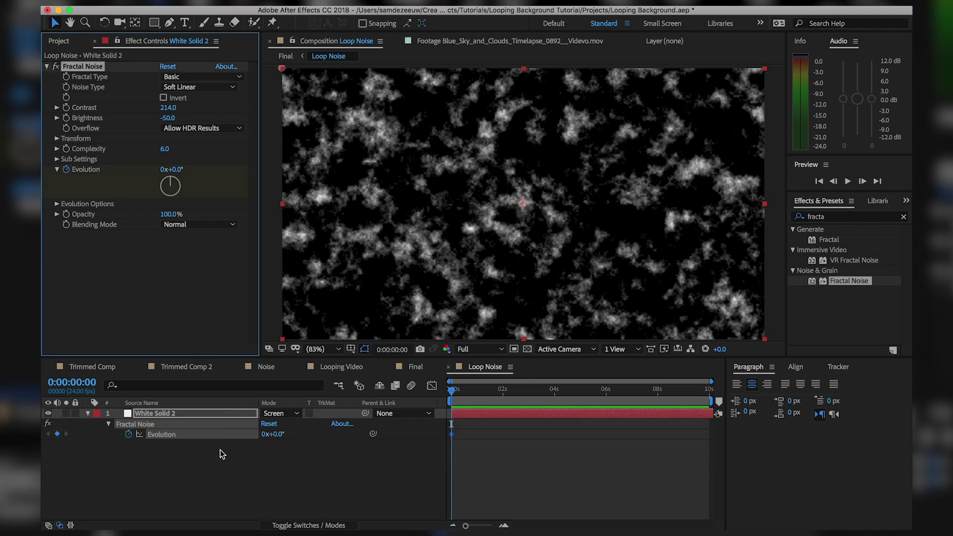
- Add a second Evolution keyframe of 1x+0.0° at 0:00:09:23
{"action": "left_click_drag", "start_coordinate": [690, 391], "coordinate": [712, 391]}
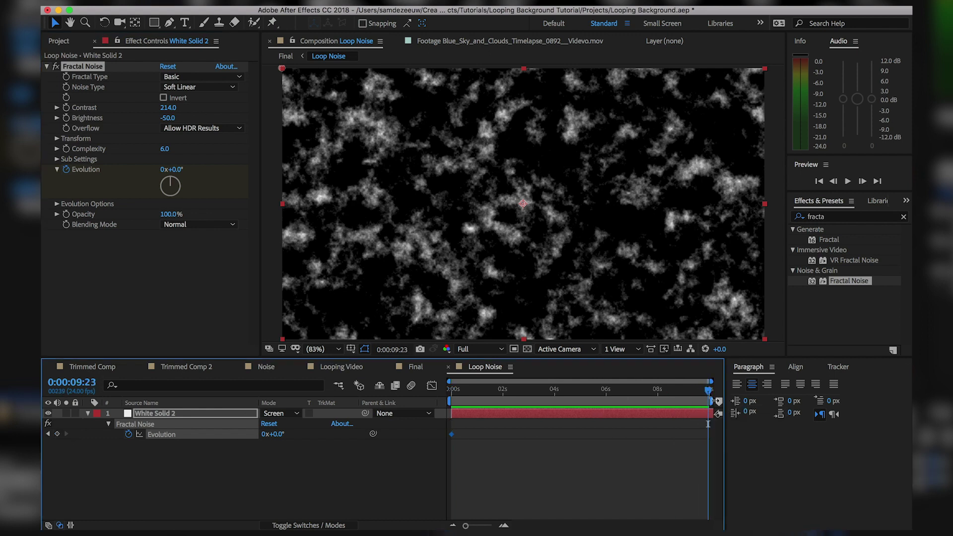
{"action": "left_click", "coordinate": [164, 171]}
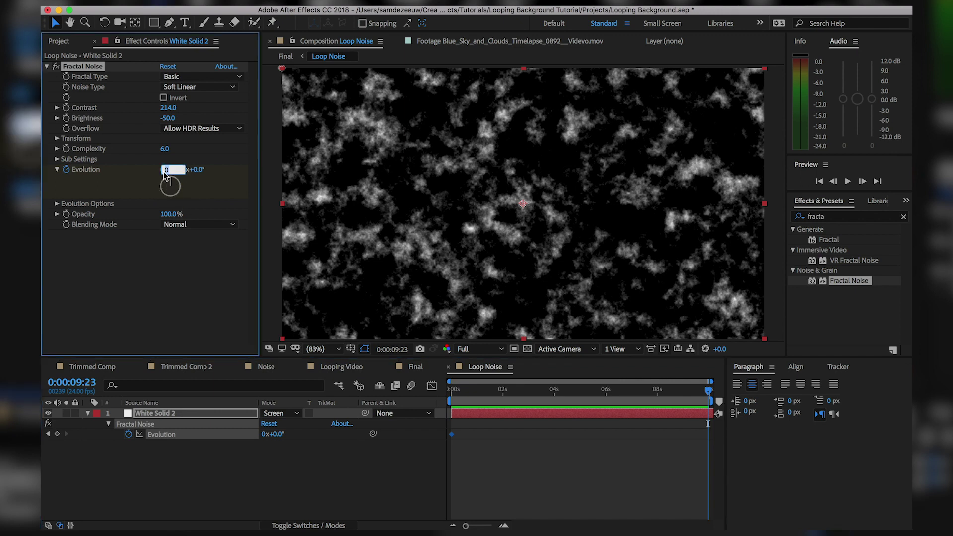
{"action": "type", "text": "1"}
{"action": "key", "text": "Return"}
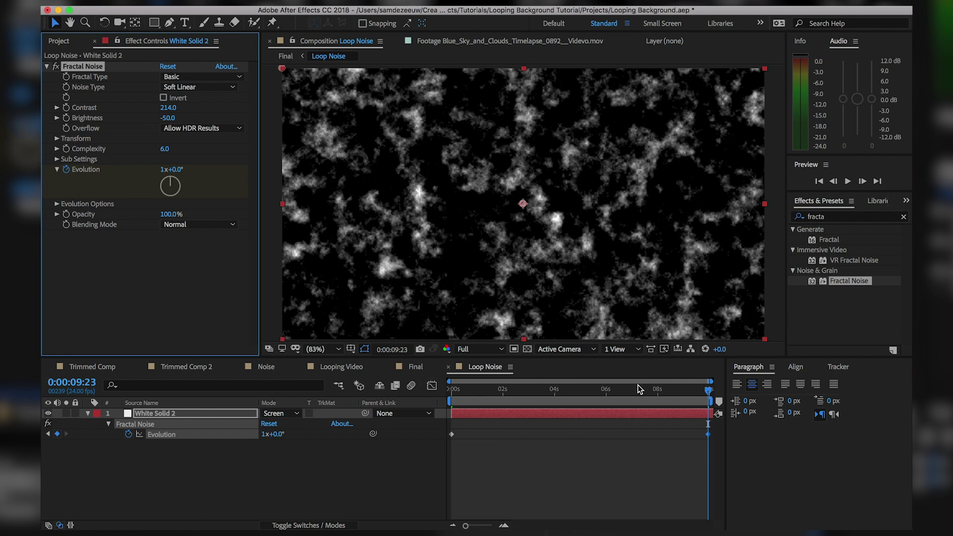
- Preview the noise across the loop point and enable Cycle Evolution for the Fractal Noise
{"action": "left_click_drag", "start_coordinate": [676, 390], "coordinate": [692, 394]}
{"action": "key", "text": "space"}
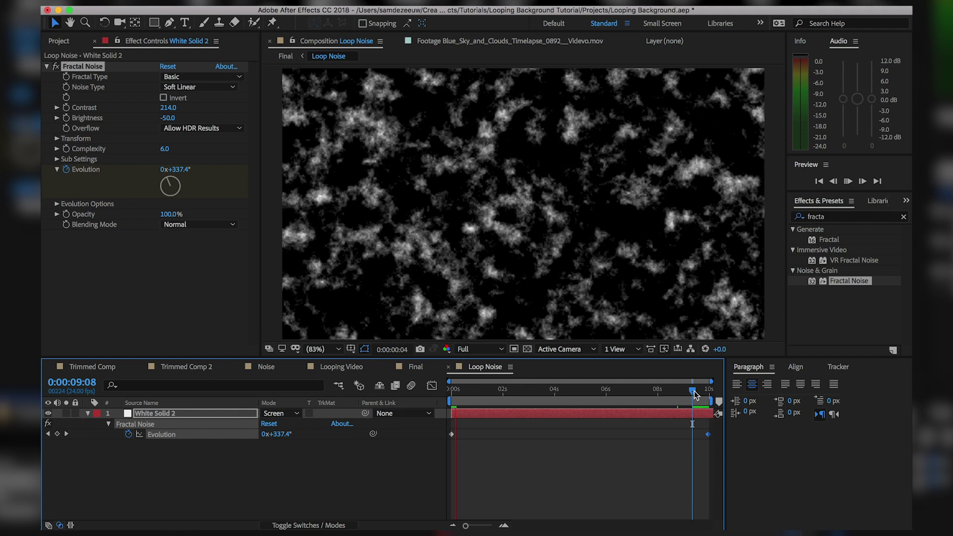
{"action": "key", "text": "space"}
{"action": "key", "text": "space"}
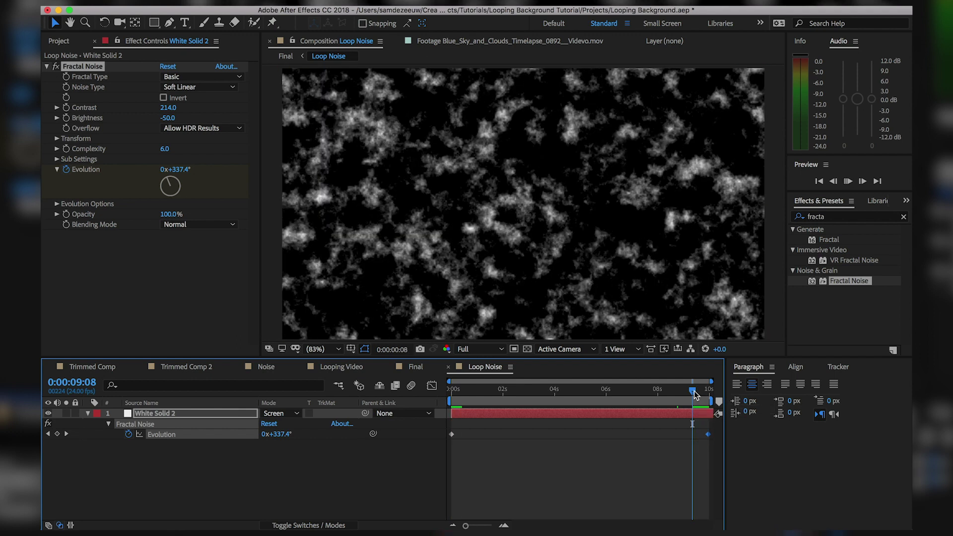
{"action": "left_click", "coordinate": [693, 392]}
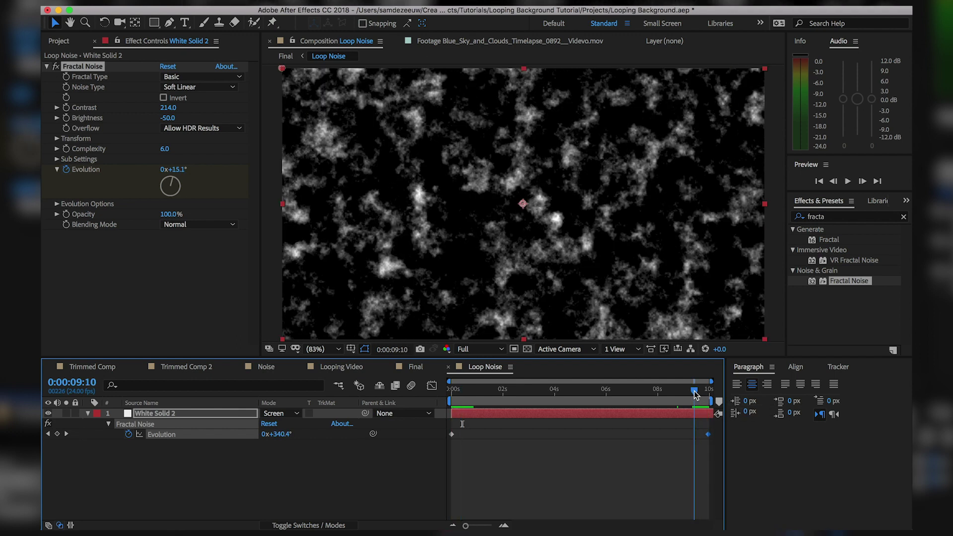
{"action": "left_click_drag", "start_coordinate": [694, 392], "coordinate": [449, 392]}
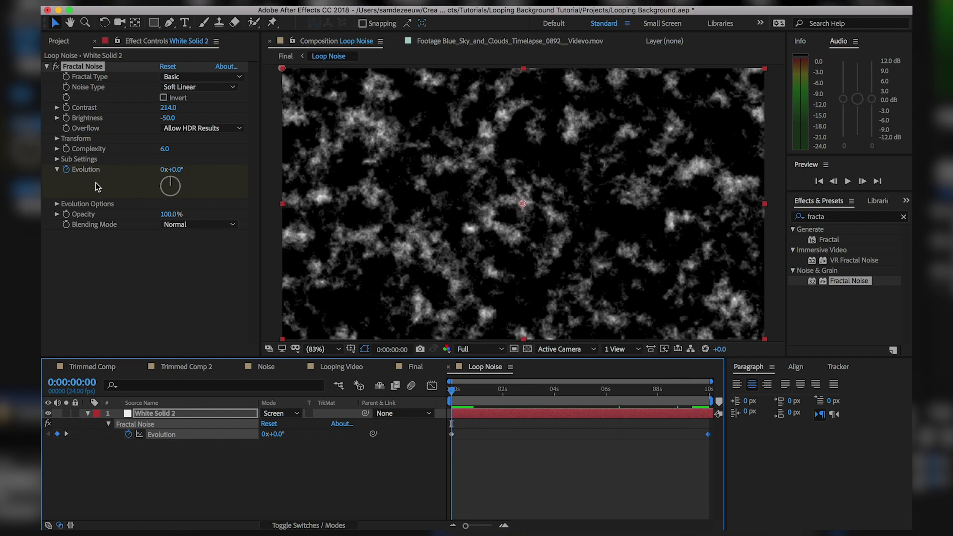
{"action": "left_click", "coordinate": [57, 204]}
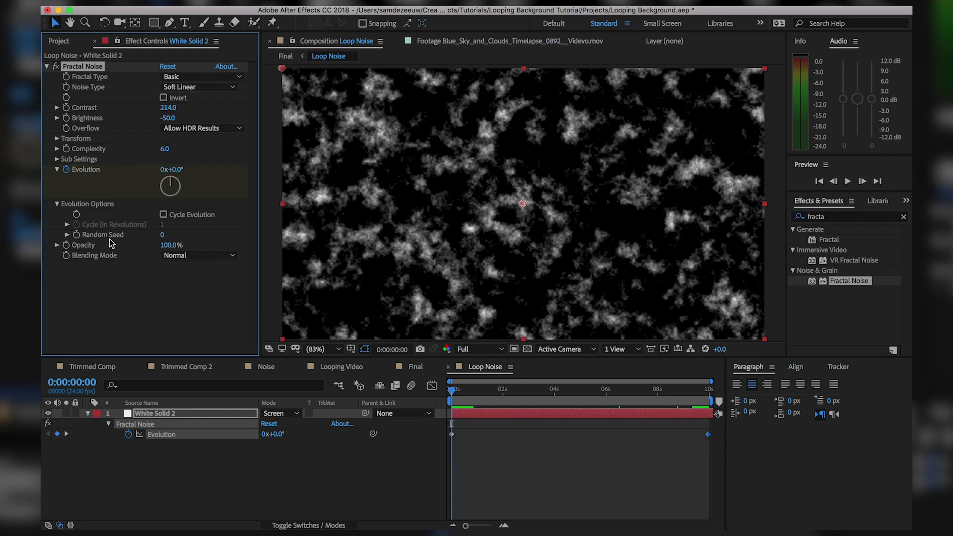
{"action": "left_click", "coordinate": [163, 215]}
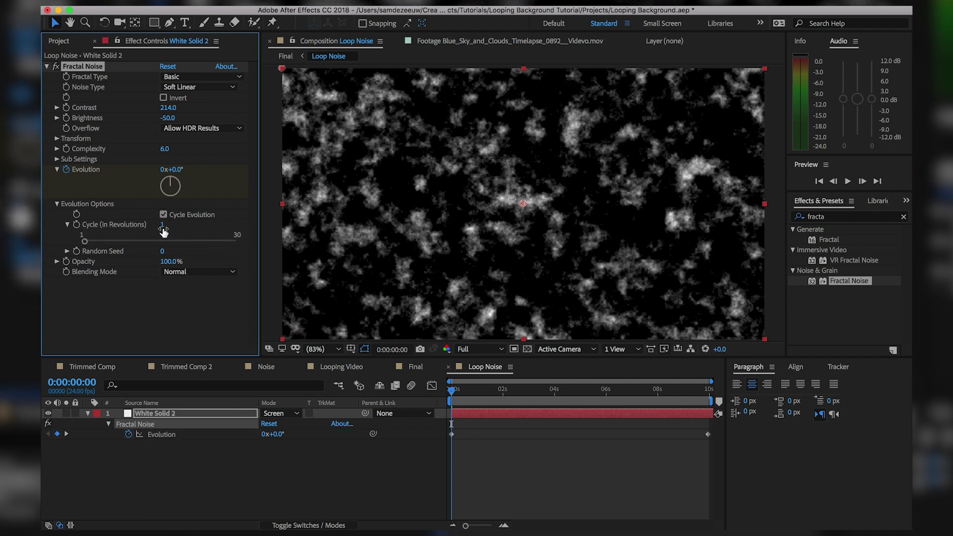
- Preview the cycling noise across the end and start of the Loop Noise composition to check the loop point
{"action": "left_click_drag", "start_coordinate": [664, 390], "coordinate": [689, 394]}
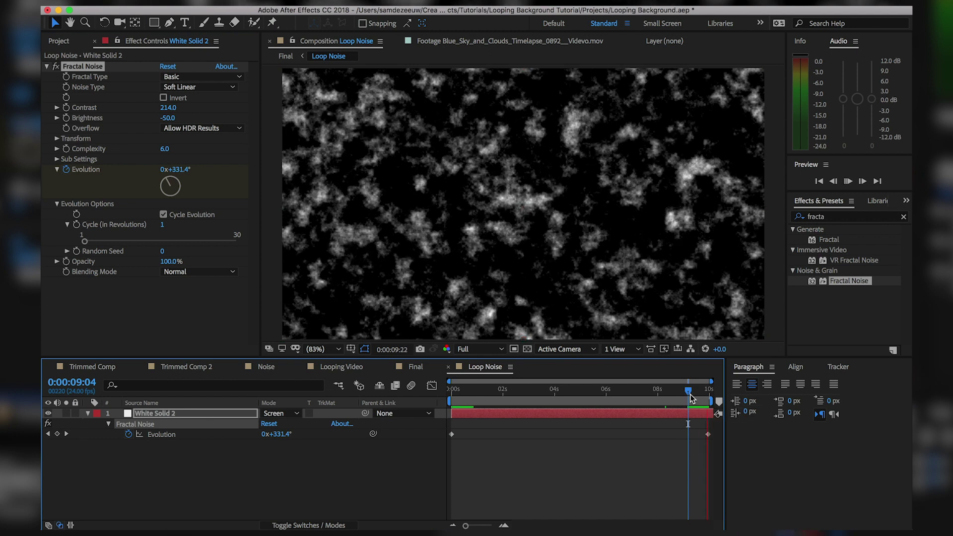
{"action": "key", "text": "space"}
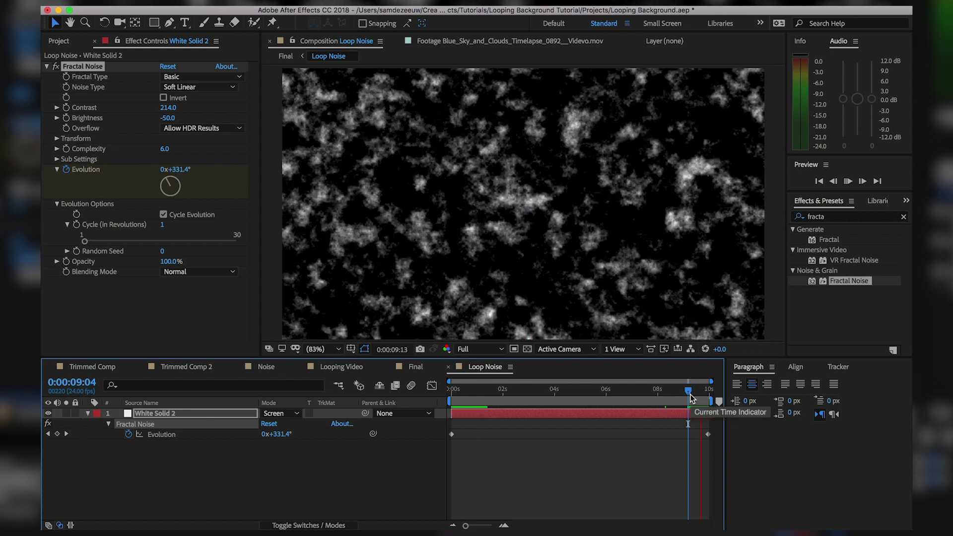
{"action": "left_click", "coordinate": [451, 392]}
{"action": "key", "text": "space"}
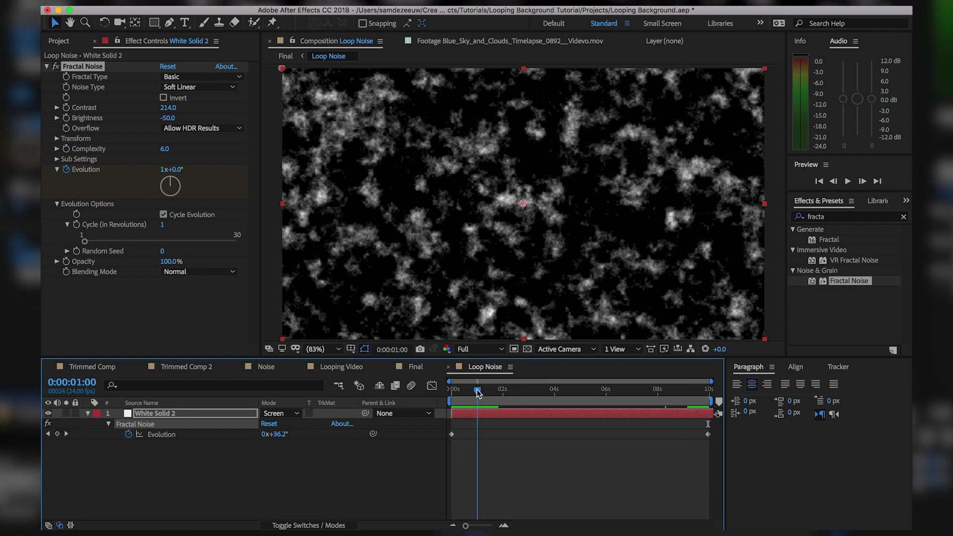
{"action": "left_click", "coordinate": [690, 392]}
- Try an Evolution of 5x+0.0° at 0:00:09:23 with a cycle of 5 revolutions, and undo both changes
{"action": "key", "text": "End"}
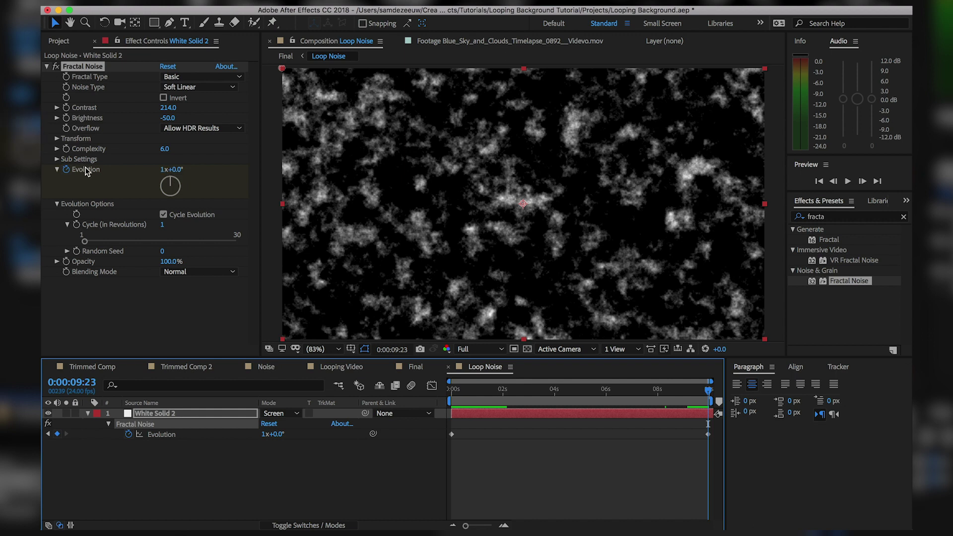
{"action": "left_click", "coordinate": [164, 170]}
{"action": "type", "text": "5"}
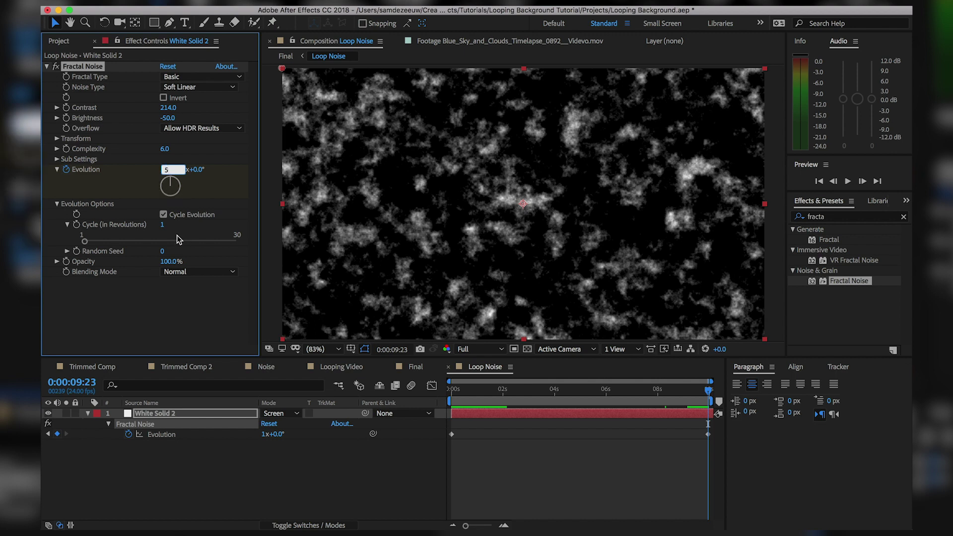
{"action": "left_click", "coordinate": [142, 238]}
{"action": "left_click", "coordinate": [163, 225]}
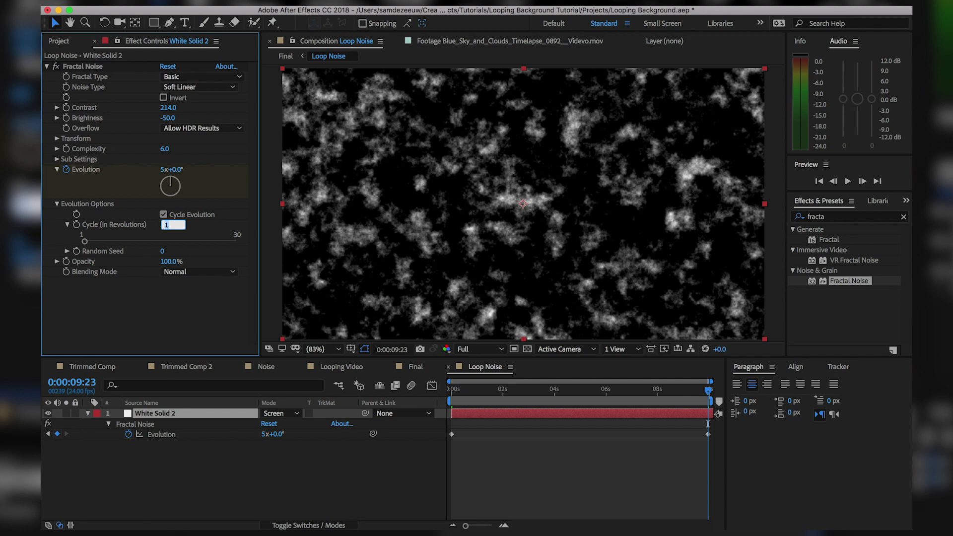
{"action": "type", "text": "5"}
{"action": "left_click", "coordinate": [159, 296]}
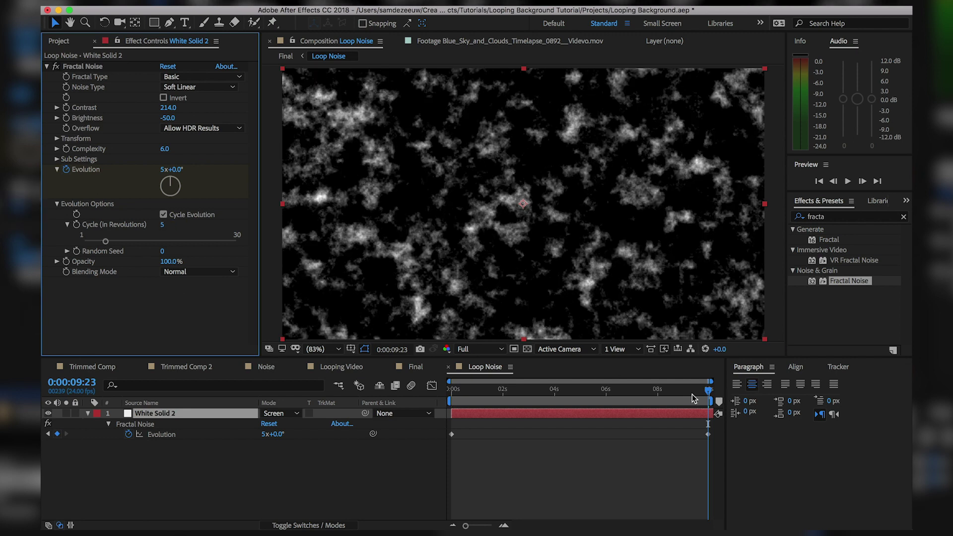
{"action": "key", "text": "ctrl+z"}
{"action": "left_click", "coordinate": [207, 422]}
{"action": "left_click_drag", "start_coordinate": [708, 390], "coordinate": [688, 393]}
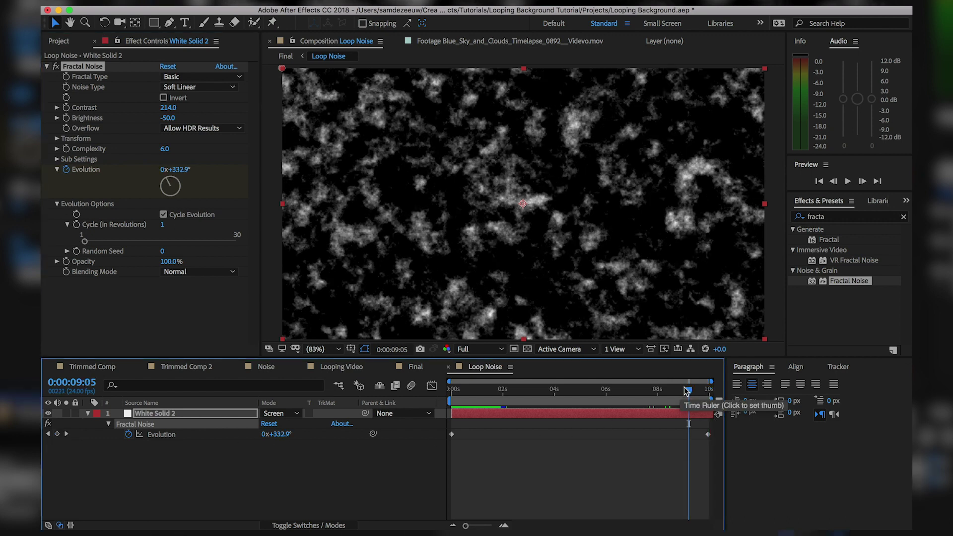
- Add an Offset Turbulence keyframe of 960.0,540.0 at 0:00:00:00 and reveal the layer's keyframed properties in the timeline
{"action": "left_click_drag", "start_coordinate": [484, 391], "coordinate": [444, 395]}
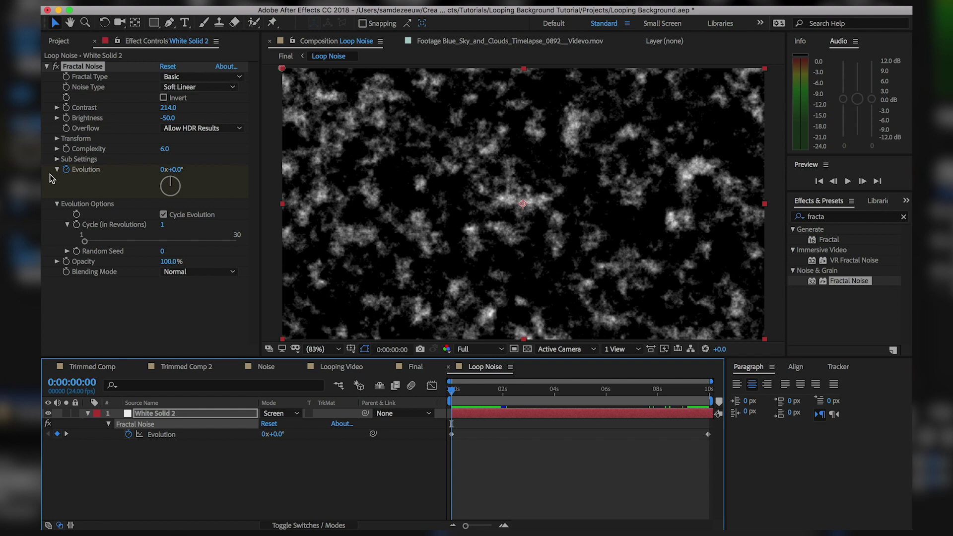
{"action": "left_click", "coordinate": [56, 139]}
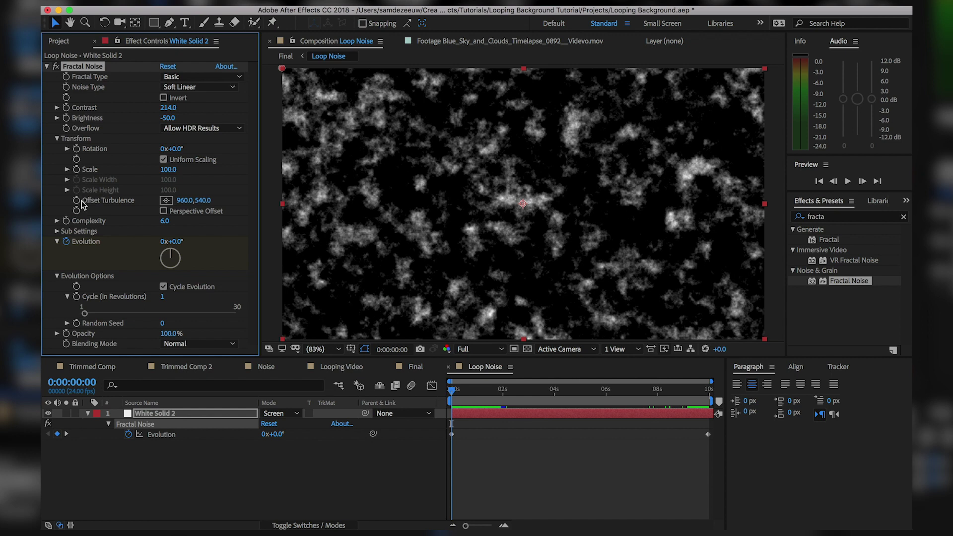
{"action": "left_click", "coordinate": [67, 169]}
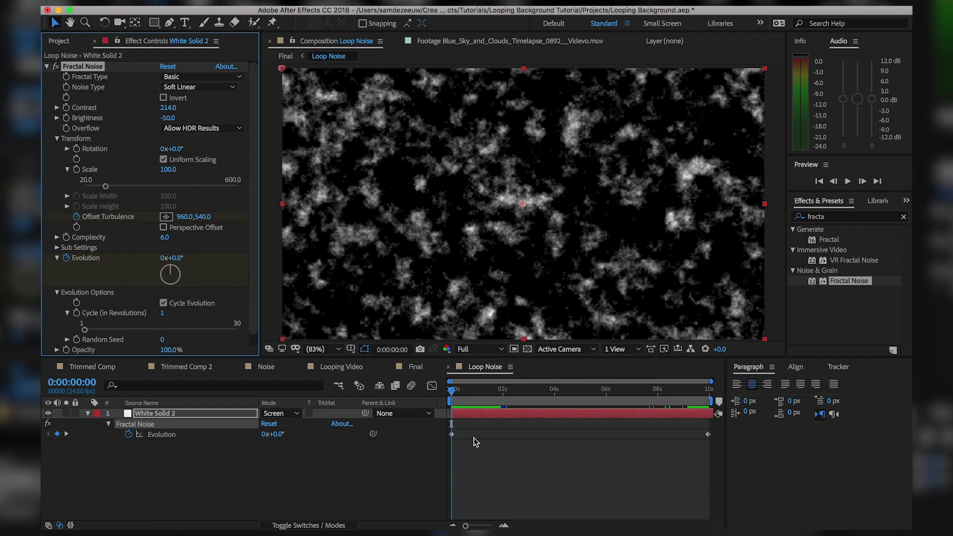
{"action": "key", "text": "u"}
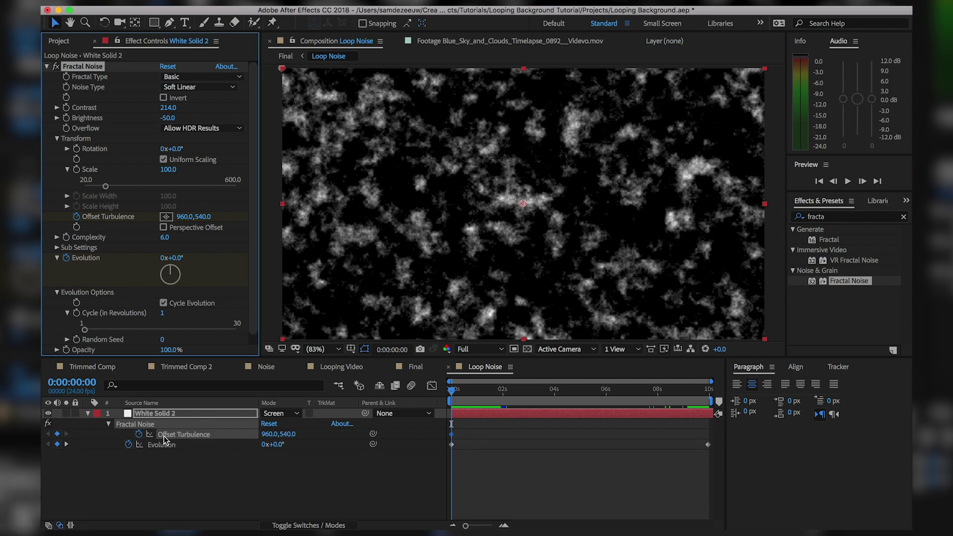
- Add a second Offset Turbulence keyframe at 0:00:09:23 with its point placed below and to the left of the frame's centre
{"action": "left_click_drag", "start_coordinate": [469, 392], "coordinate": [718, 399]}
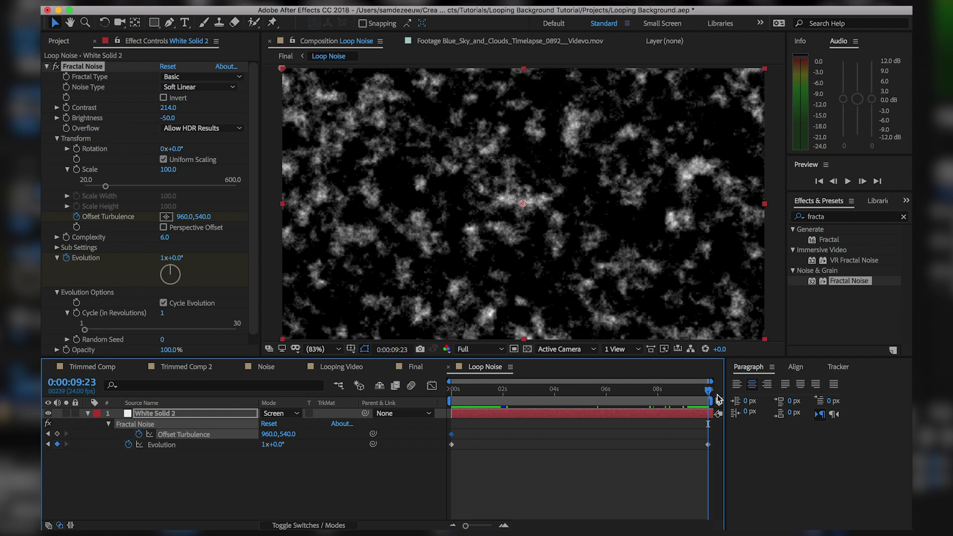
{"action": "left_click", "coordinate": [166, 216]}
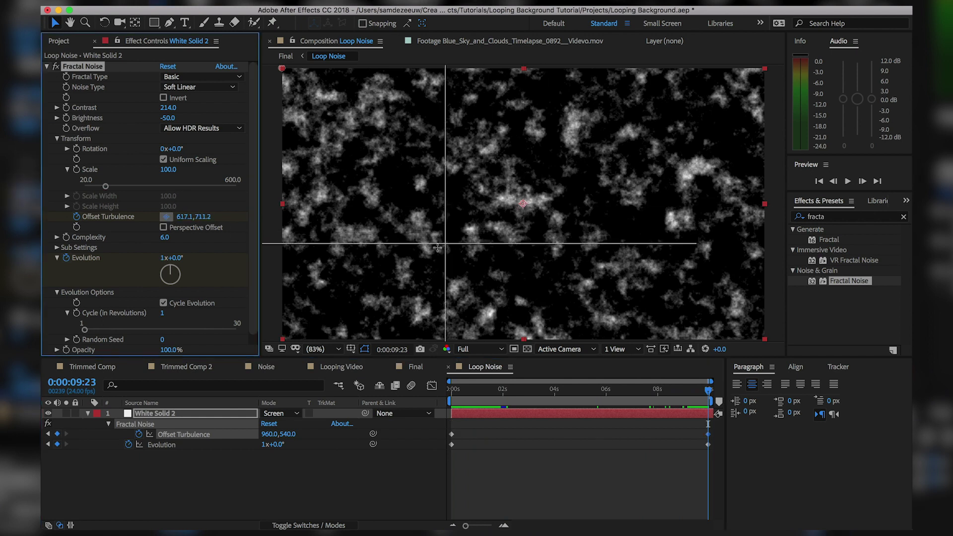
{"action": "left_click", "coordinate": [420, 254]}
{"action": "left_click_drag", "start_coordinate": [420, 255], "coordinate": [407, 262]}
- Preview the drifting noise across the loop point from about 0:00:08:19 to check the transition
{"action": "left_click_drag", "start_coordinate": [707, 391], "coordinate": [677, 396]}
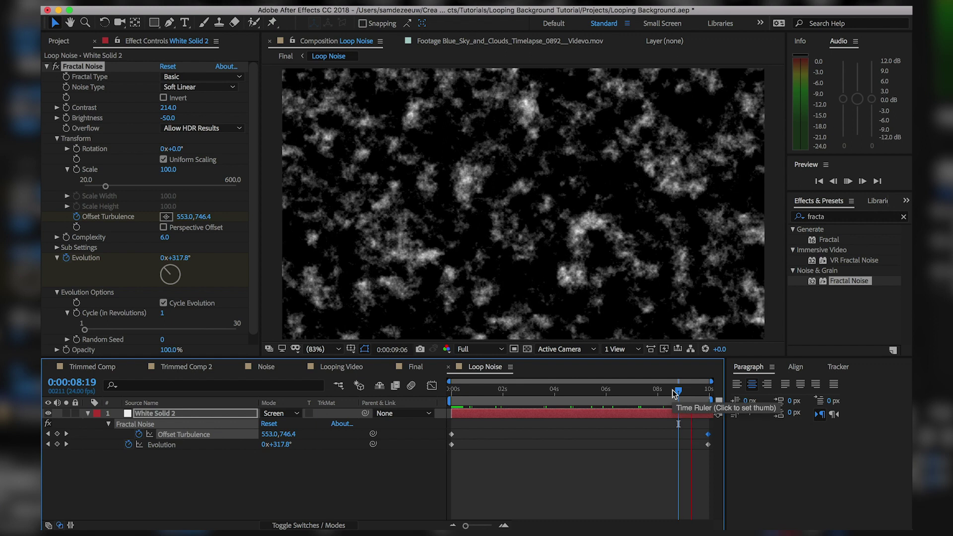
{"action": "key", "text": "space"}
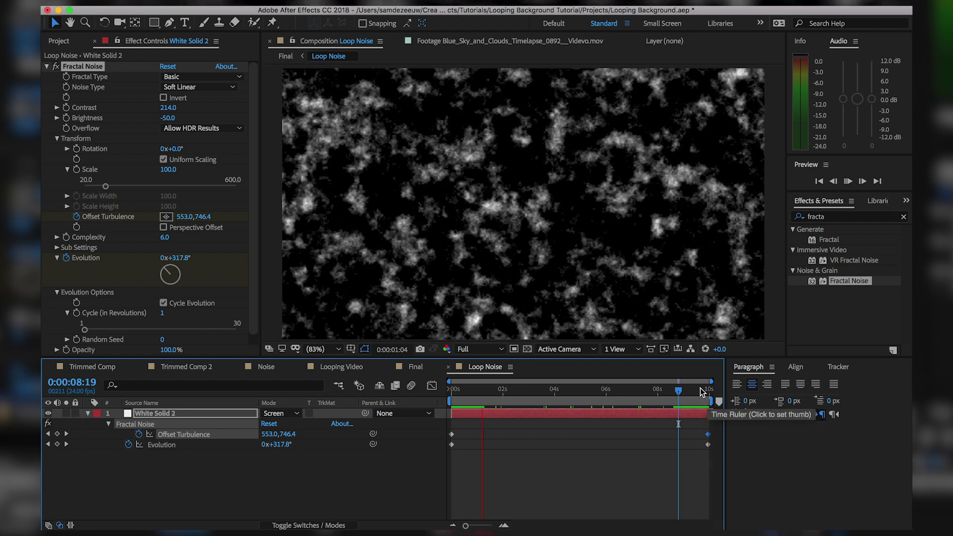
{"action": "key", "text": "space"}
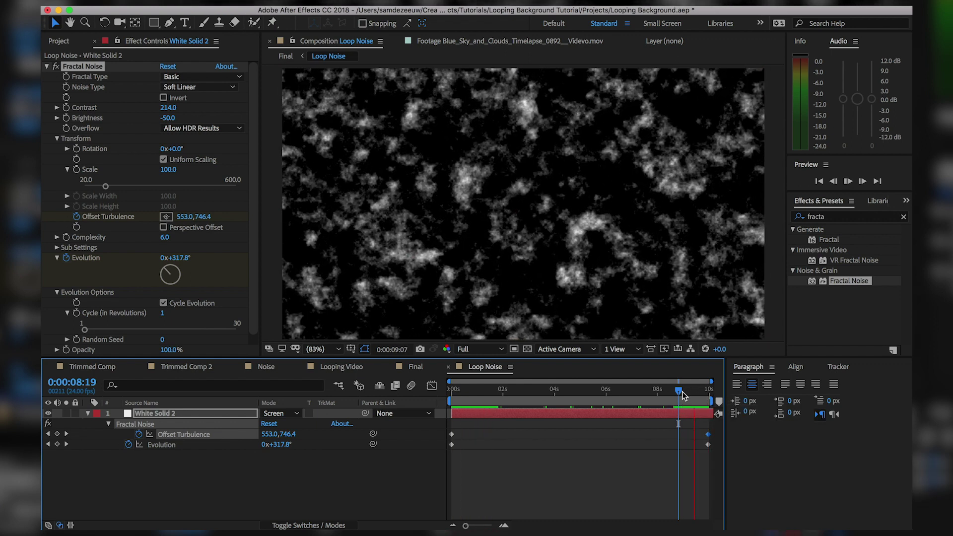
{"action": "left_click", "coordinate": [683, 391]}
{"action": "mouse_move", "coordinate": [683, 392]}
{"action": "left_mouse_down"}
{"action": "mouse_move", "coordinate": [696, 393]}
{"action": "mouse_move", "coordinate": [686, 395]}
{"action": "left_mouse_up"}
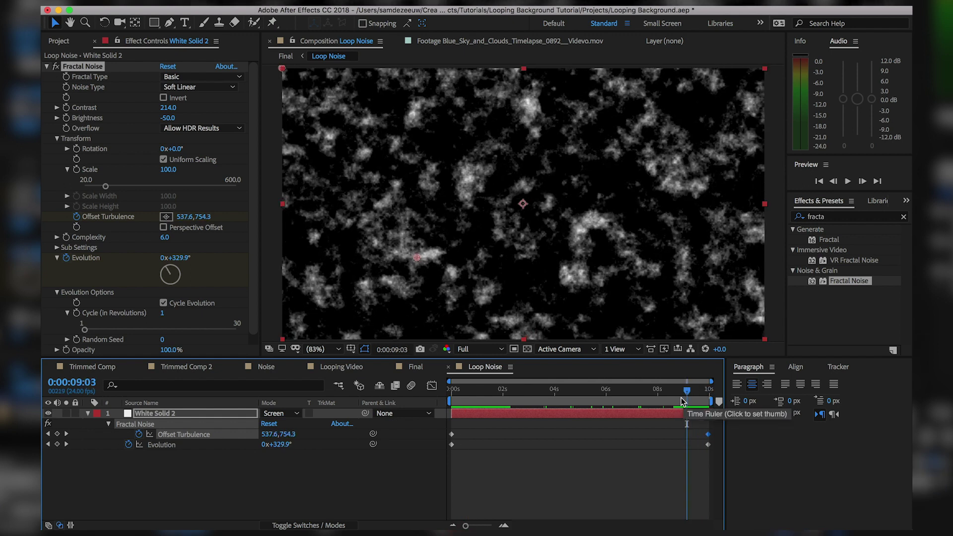
- In the Final composition, trim the end of the Loop Noise layer to 0:00:07:00
{"action": "left_click", "coordinate": [414, 367]}
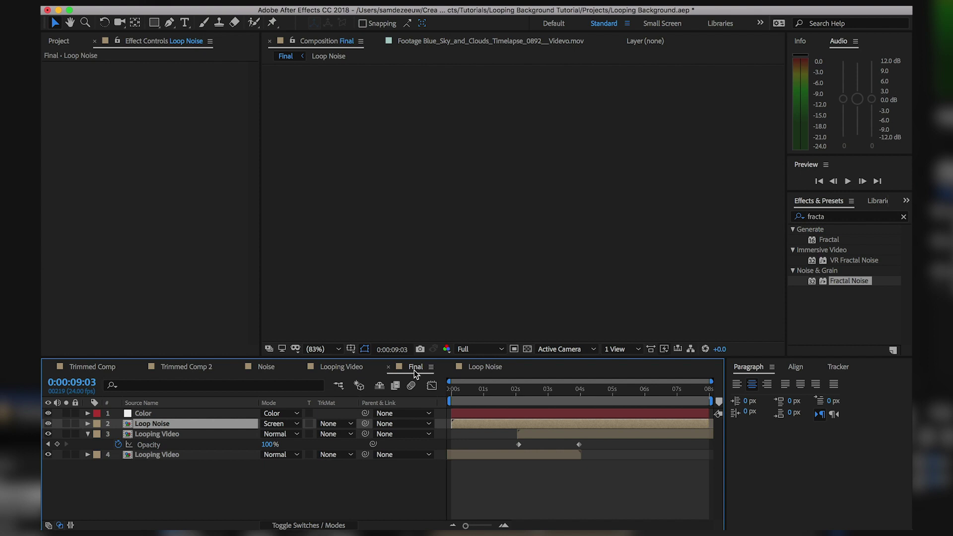
{"action": "left_click_drag", "start_coordinate": [452, 389], "coordinate": [545, 404]}
{"action": "left_click", "coordinate": [546, 434]}
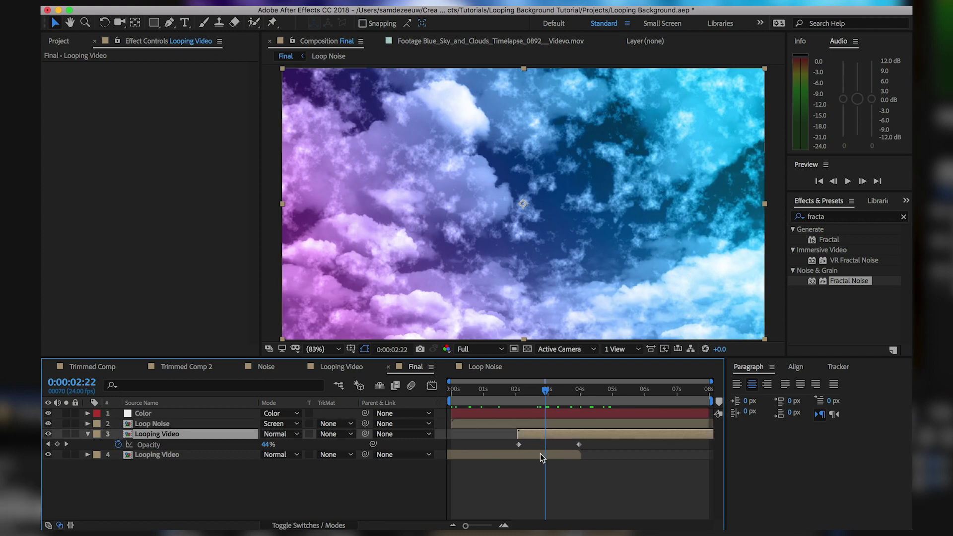
{"action": "left_click", "coordinate": [541, 455], "text": "shift"}
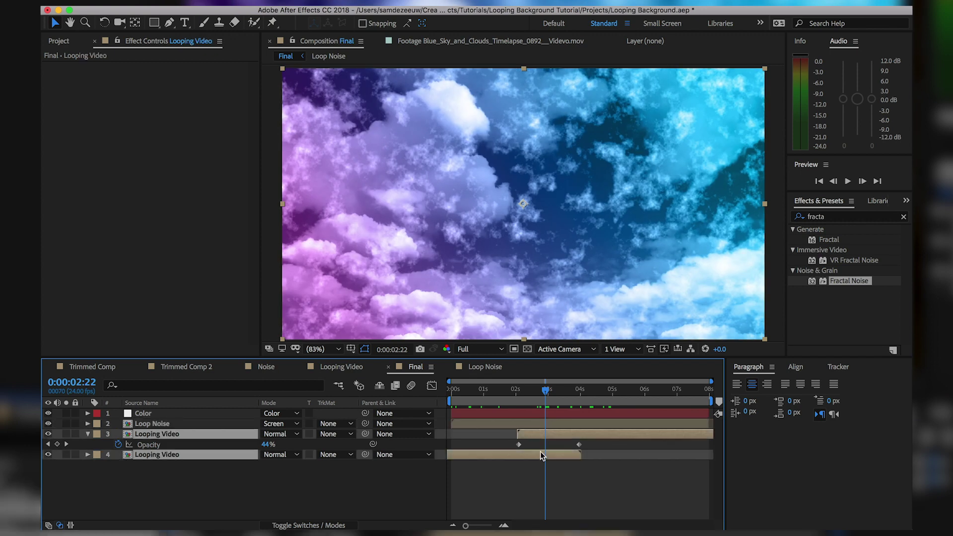
{"action": "left_click", "coordinate": [678, 397]}
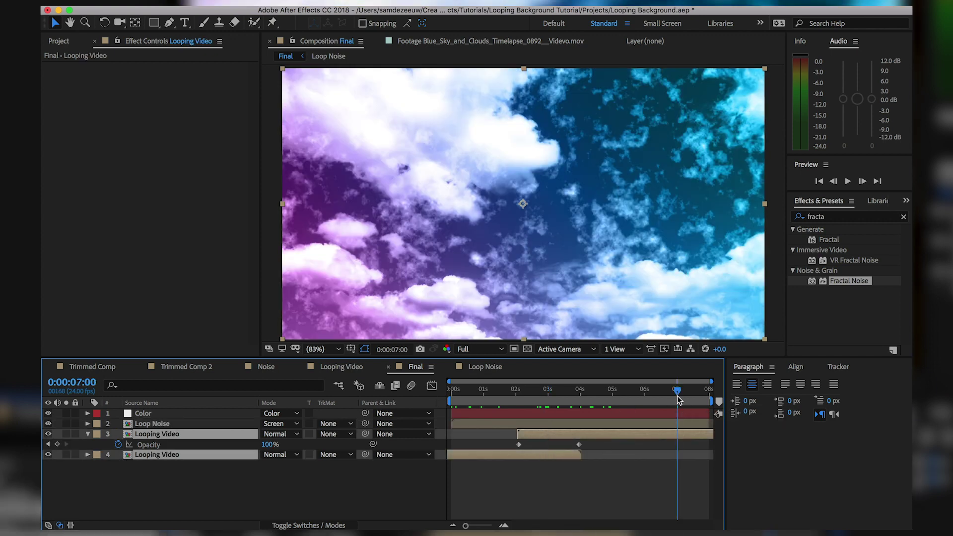
{"action": "left_click", "coordinate": [677, 424]}
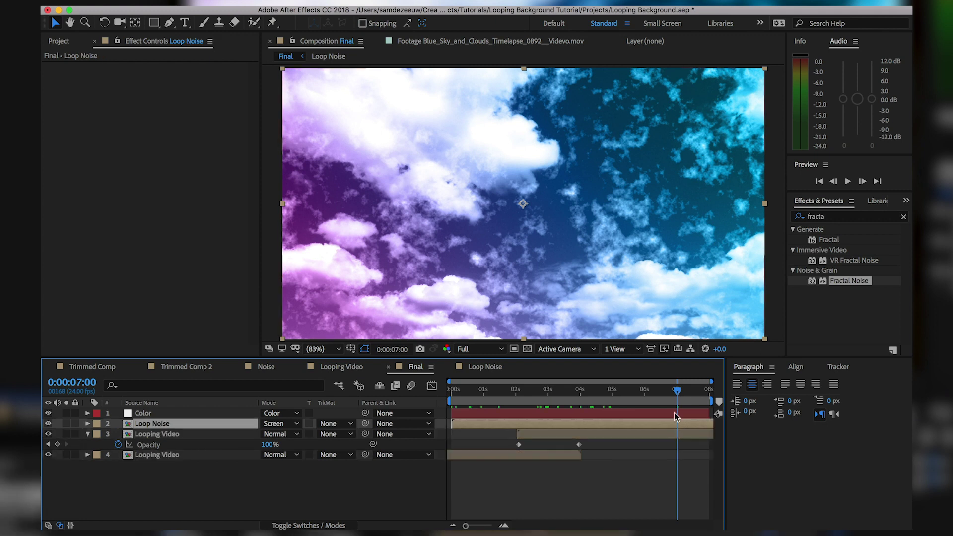
{"action": "key", "text": "alt+]"}
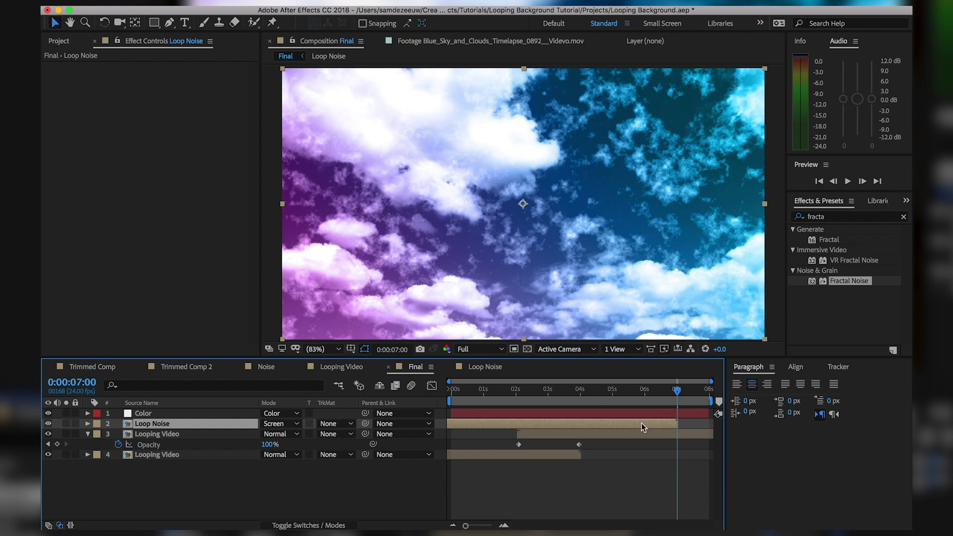
- Duplicate the Loop Noise layer and shift the upper copy to start at 0:00:05:00
{"action": "key", "text": "super+d"}
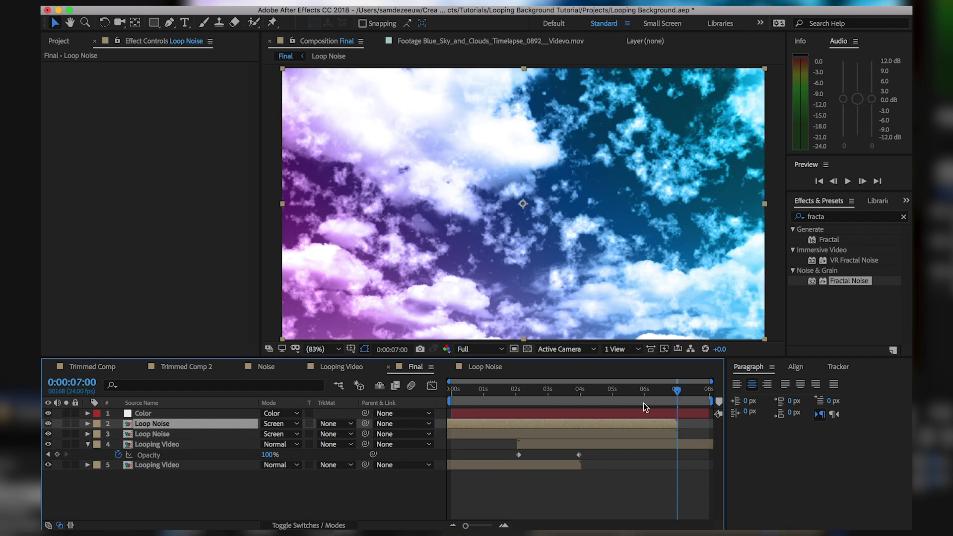
{"action": "left_click", "coordinate": [612, 395]}
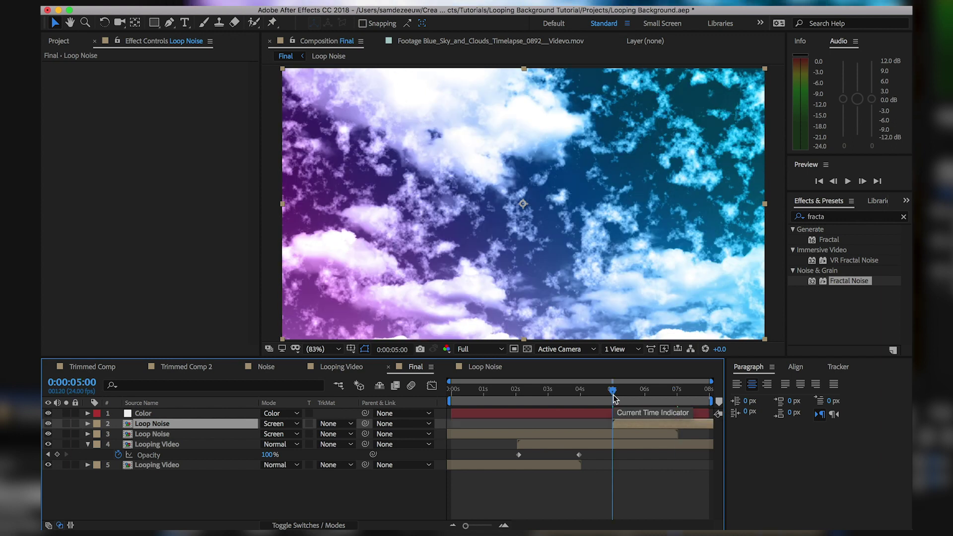
{"action": "key", "text": "bracketleft"}
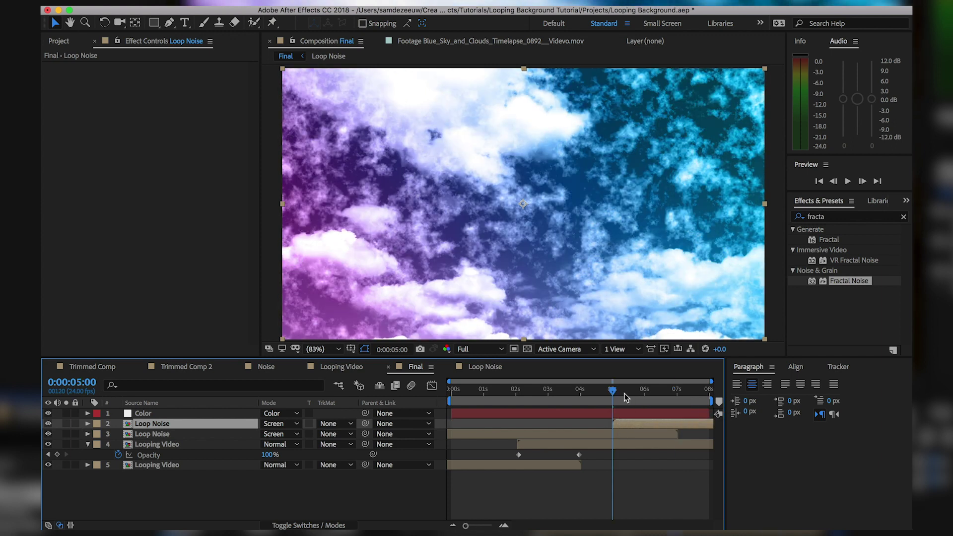
- Fade in the upper Loop Noise layer with Opacity keyframes of 0% at 0:00:05:00 and 100% at 0:00:07:00
{"action": "left_click", "coordinate": [621, 435]}
{"action": "left_click", "coordinate": [213, 426]}
{"action": "key", "text": "t"}
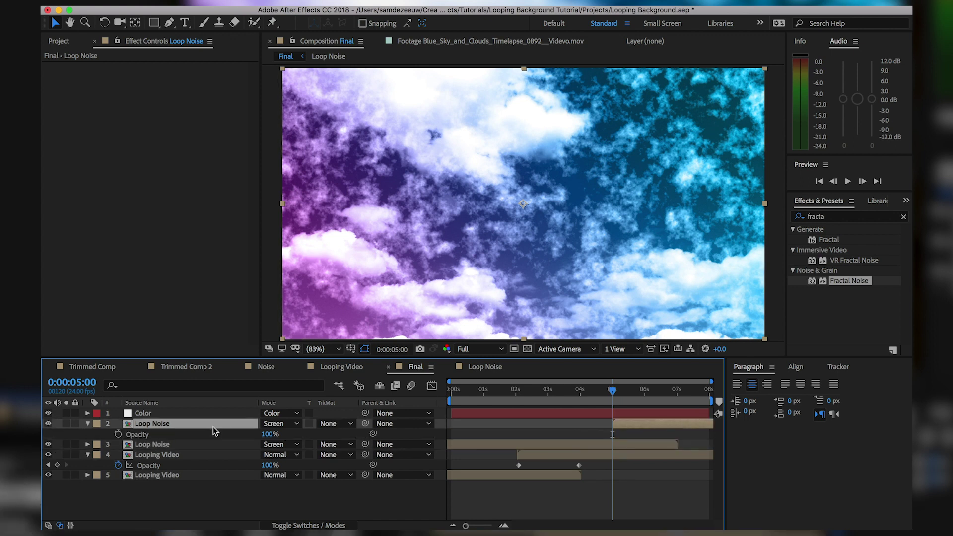
{"action": "left_click", "coordinate": [118, 434]}
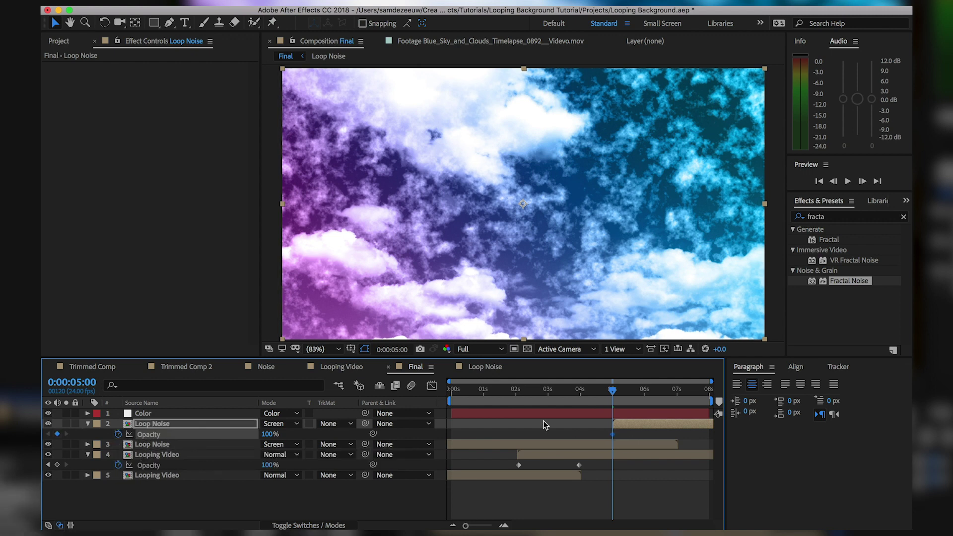
{"action": "left_click_drag", "start_coordinate": [270, 433], "coordinate": [120, 439]}
{"action": "left_click_drag", "start_coordinate": [644, 393], "coordinate": [677, 394]}
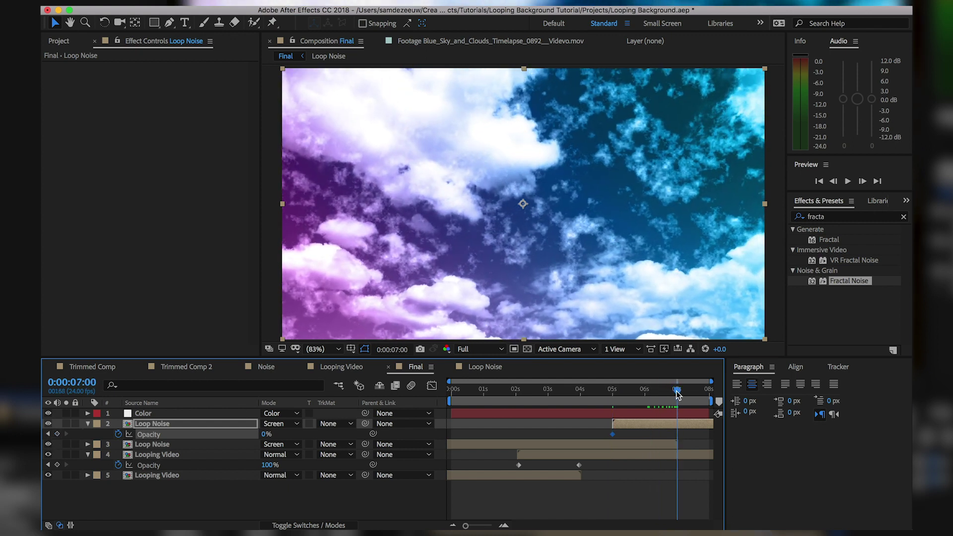
{"action": "left_click_drag", "start_coordinate": [320, 438], "coordinate": [484, 437]}
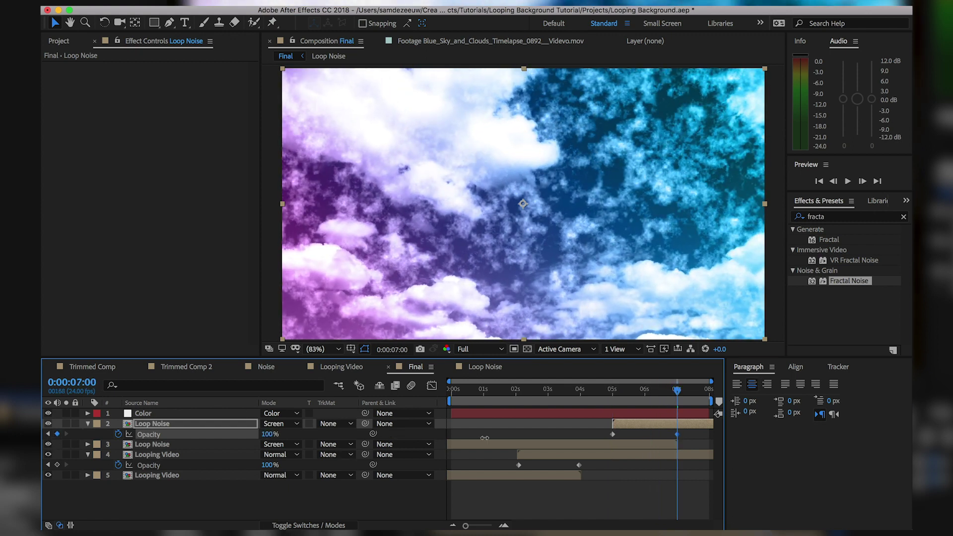
- Fade out the lower Loop Noise layer with Opacity keyframes from full at 0:00:05:00 to 0% at 0:00:07:00
{"action": "left_click", "coordinate": [632, 443]}
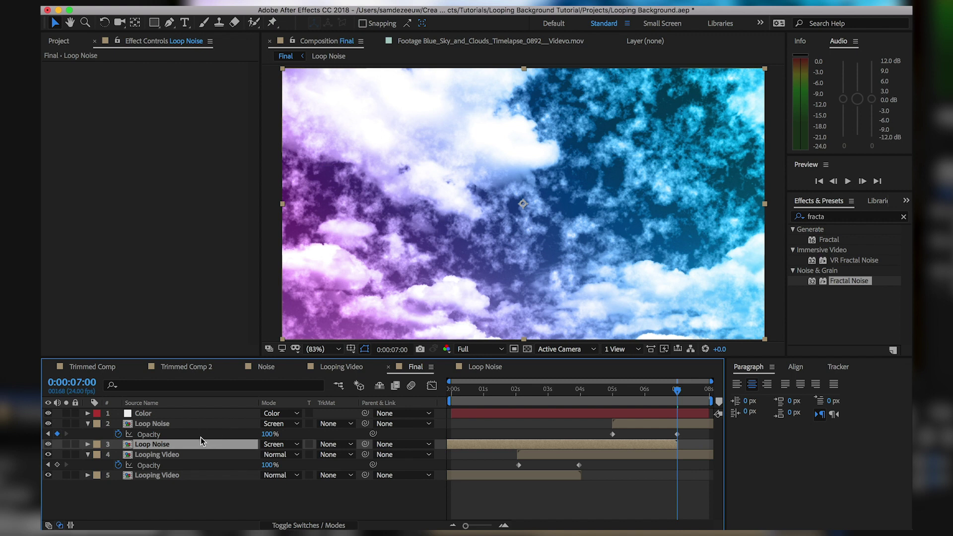
{"action": "key", "text": "t"}
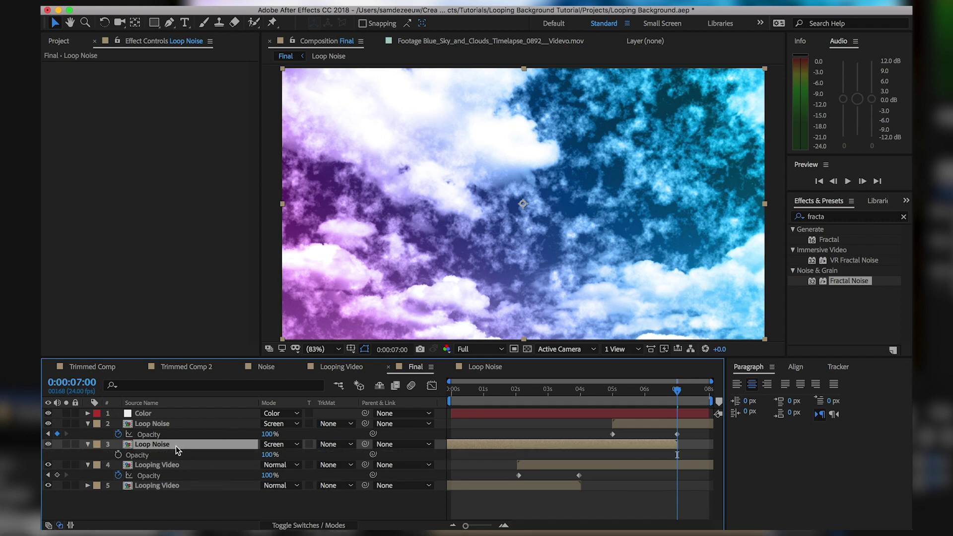
{"action": "left_click", "coordinate": [118, 454]}
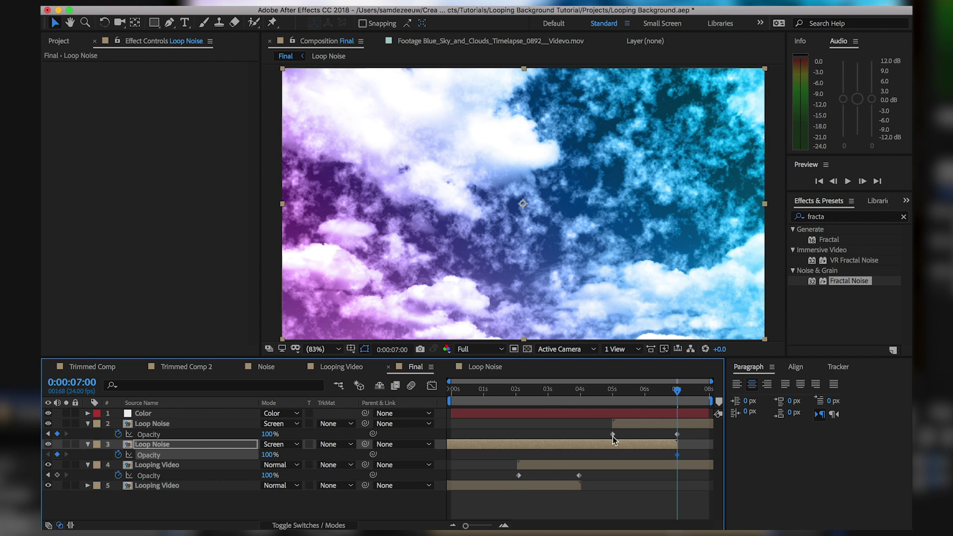
{"action": "left_click_drag", "start_coordinate": [270, 455], "coordinate": [43, 455]}
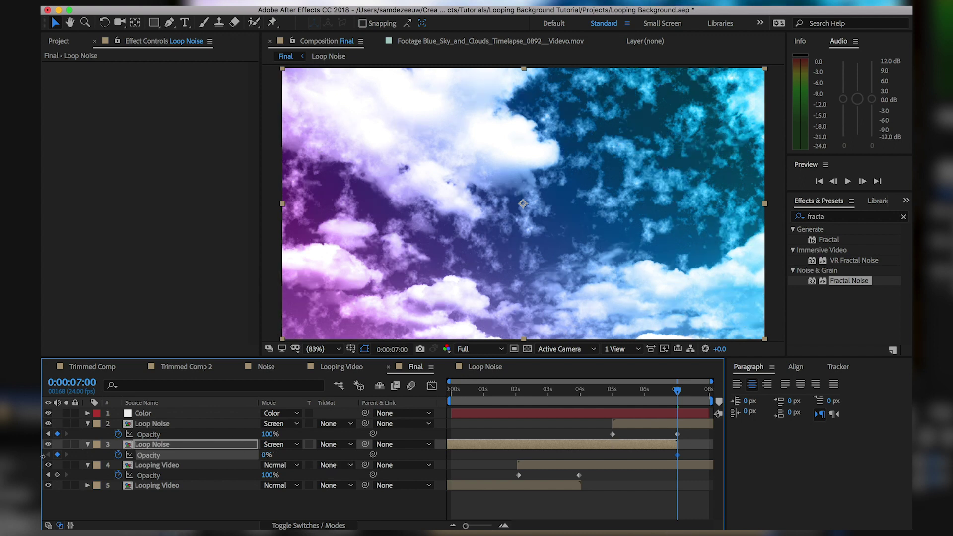
{"action": "left_click", "coordinate": [614, 396]}
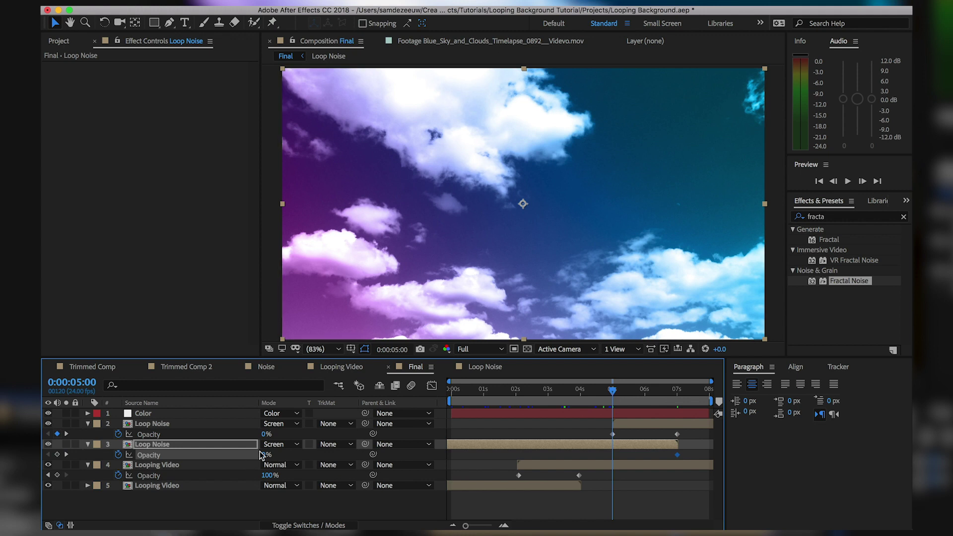
{"action": "left_click_drag", "start_coordinate": [262, 455], "coordinate": [514, 458]}
- Scrub through the noise crossfade and play back the 5:00 Countdown Template composition that uses the finished background
{"action": "left_click_drag", "start_coordinate": [600, 397], "coordinate": [511, 406]}
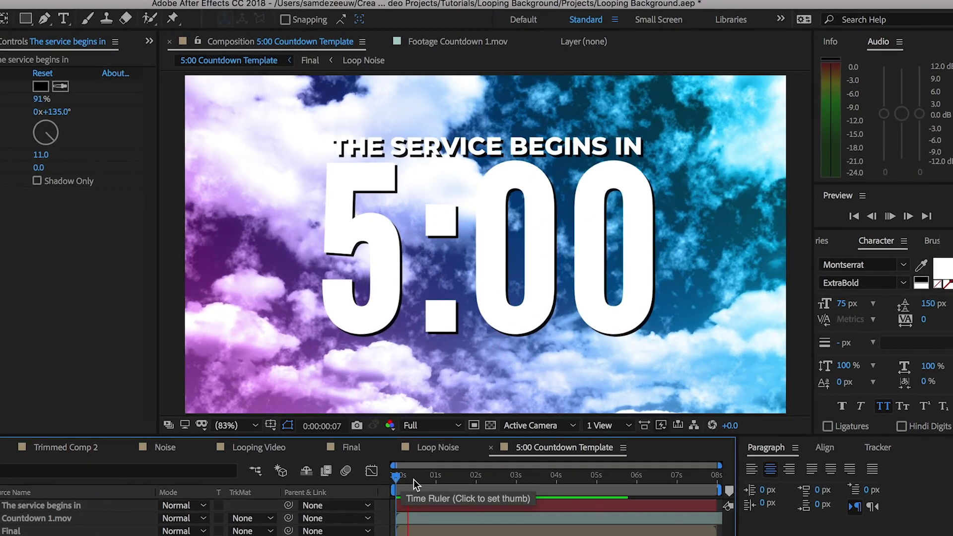
{"action": "key", "text": "space"}
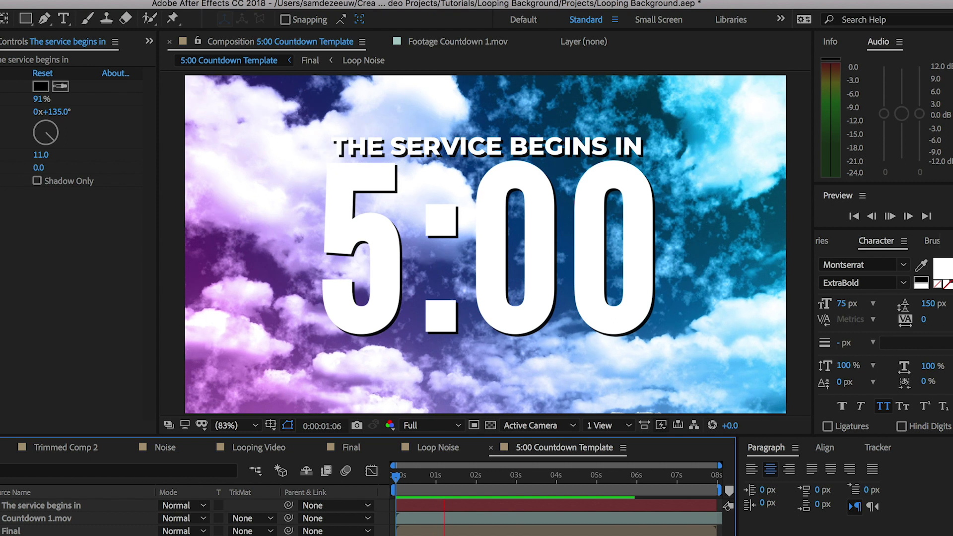